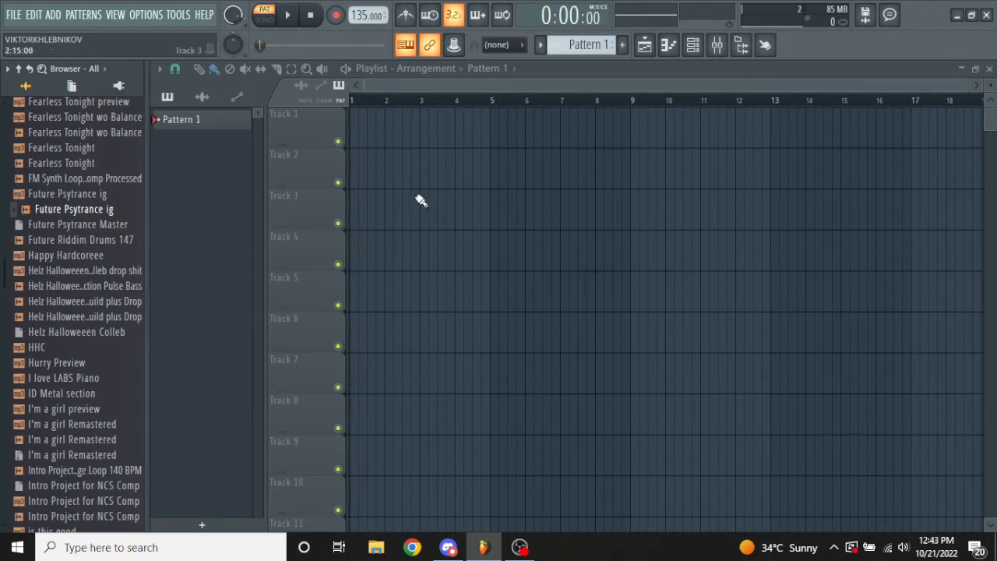
pyautogui.click(519, 547)
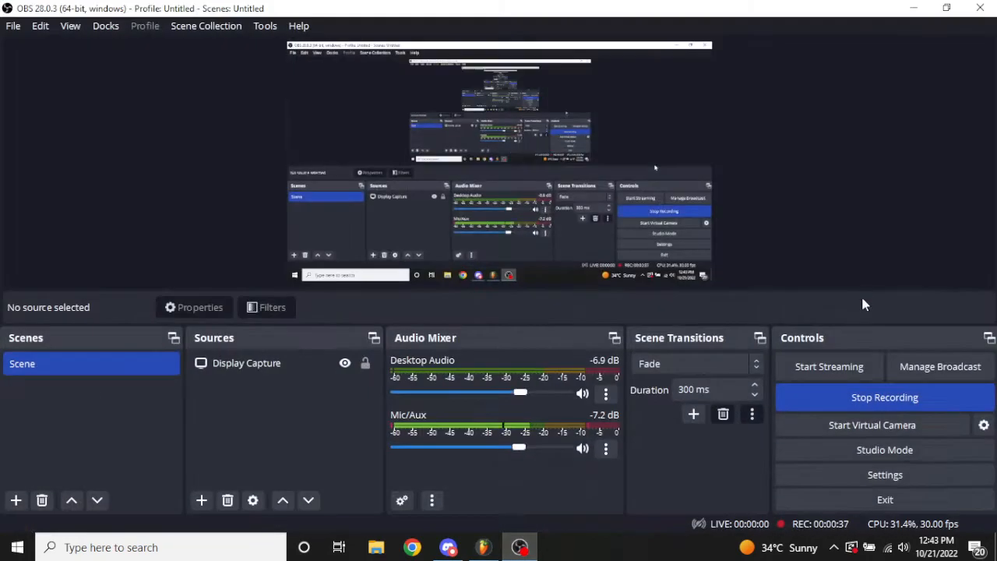
pyautogui.click(906, 6)
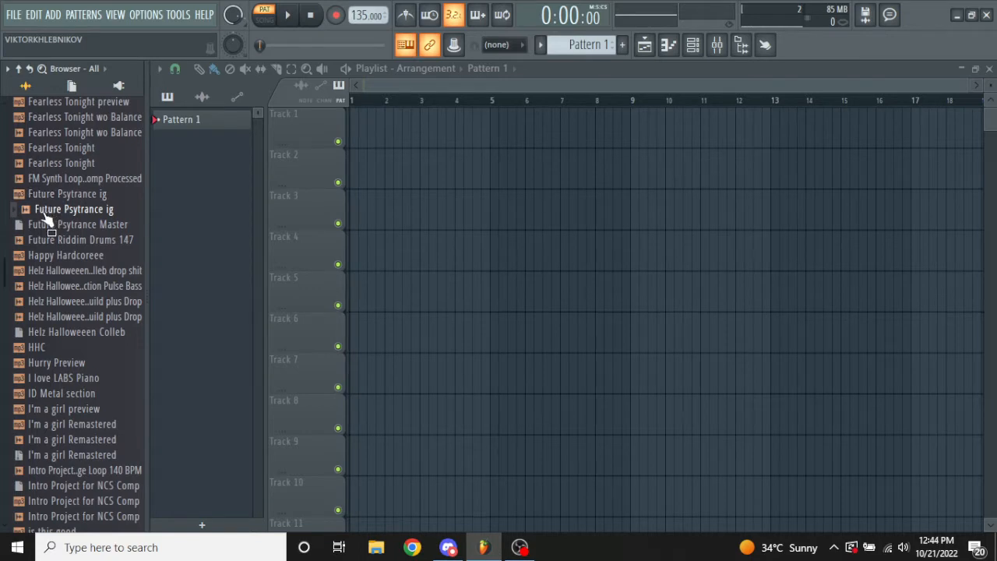
# Add the Future Psytrance ig sample to the first playlist track as an audio clip and collapse the My projects folder.
pyautogui.moveTo(46, 222); pyautogui.dragTo(293, 131)
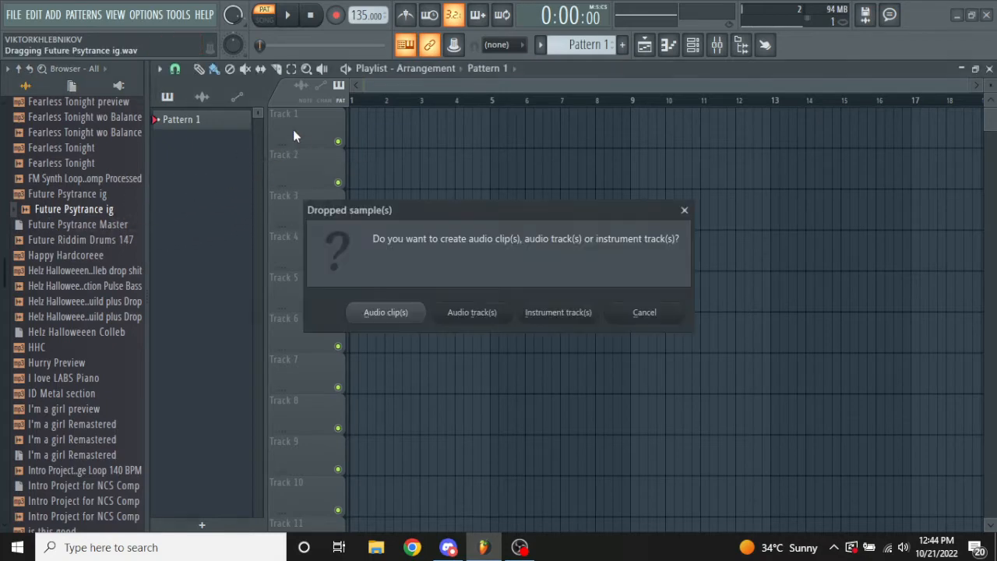
pyautogui.click(382, 311)
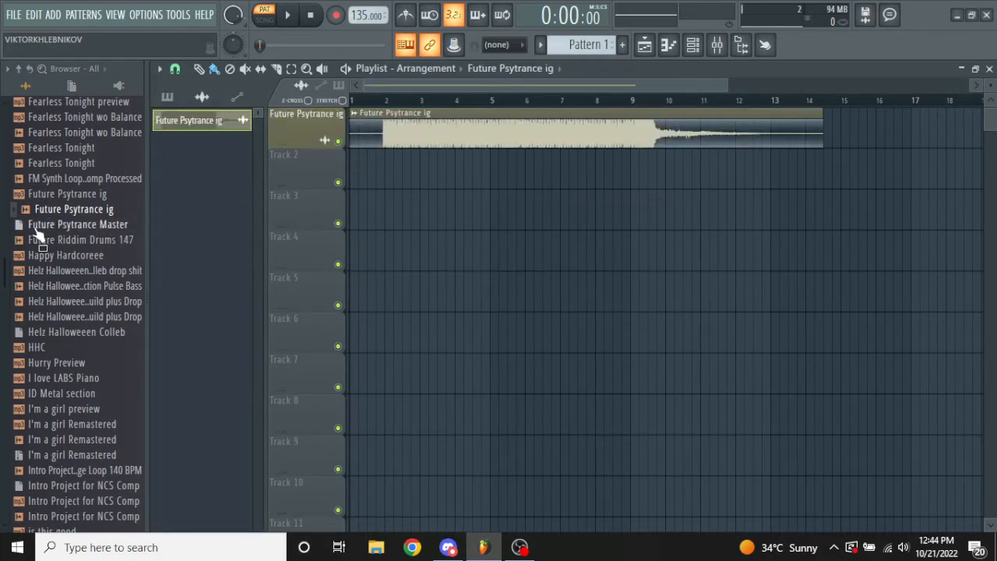
pyautogui.scroll(10, 34, 234)
pyautogui.scroll(5, 34, 234)
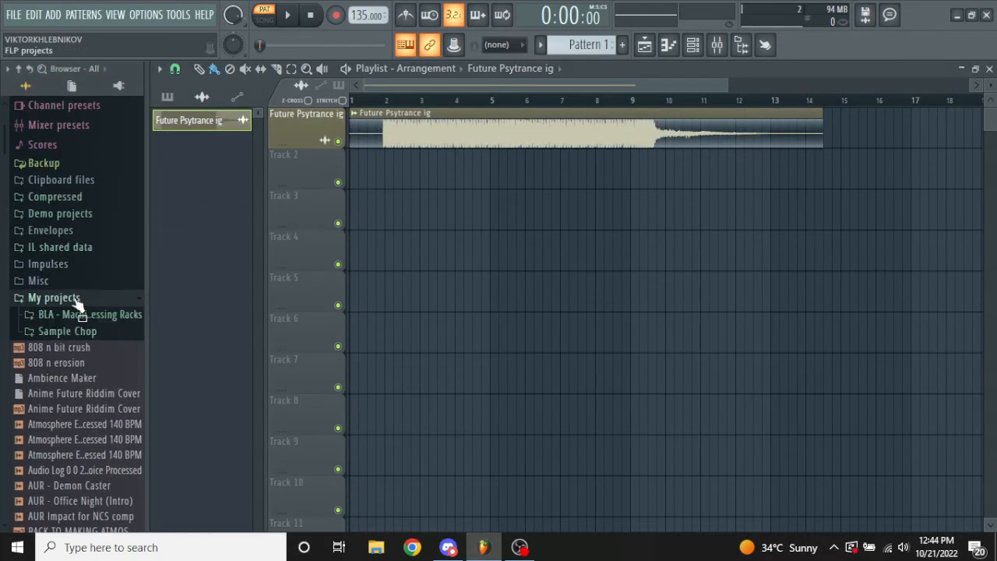
pyautogui.click(49, 296)
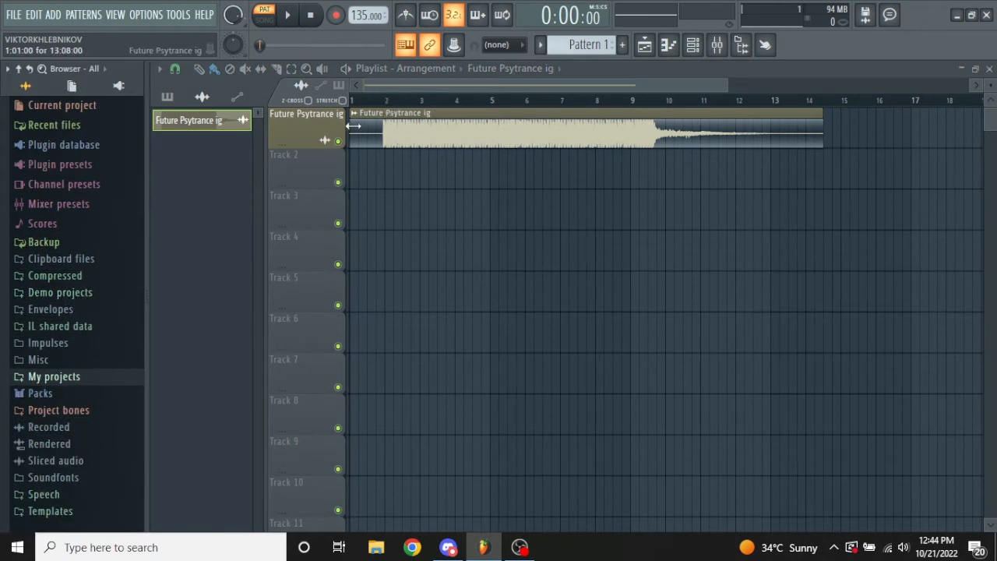
# Trim the silence off the start of the Future Psytrance ig clip so its audio begins at bar 1.
pyautogui.moveTo(352, 127)
pyautogui.mouseDown()
pyautogui.moveTo(429, 126)
pyautogui.moveTo(358, 130)
pyautogui.mouseUp()
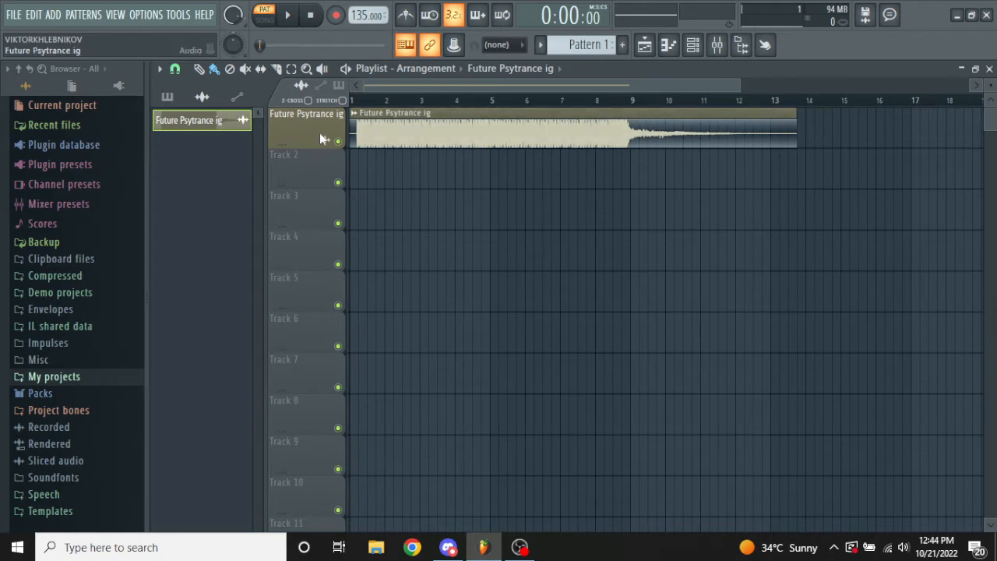
pyautogui.scroll(5, 355, 139)
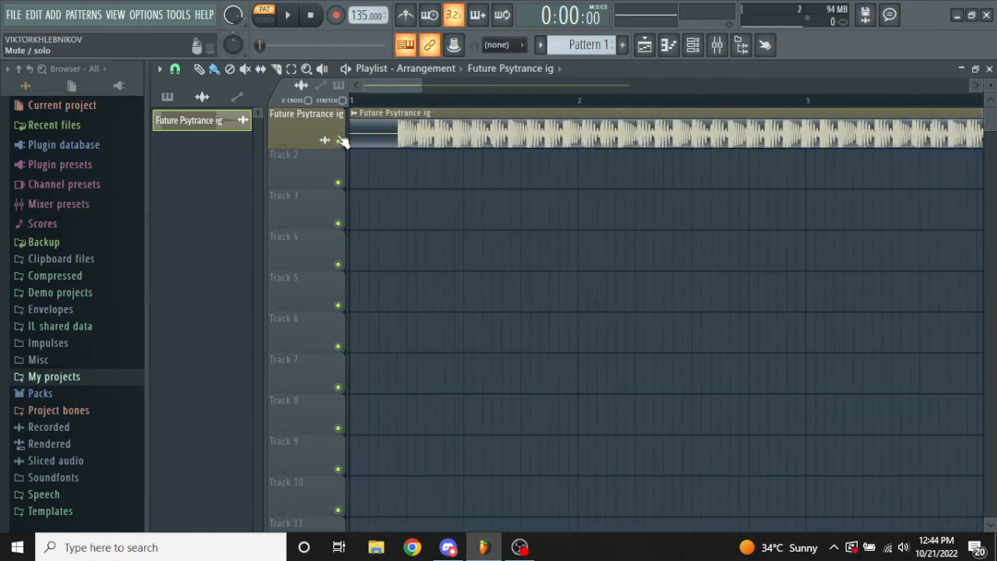
pyautogui.moveTo(352, 136); pyautogui.dragTo(391, 140)
pyautogui.scroll(-8, 425, 171)
pyautogui.scroll(-3, 754, 161)
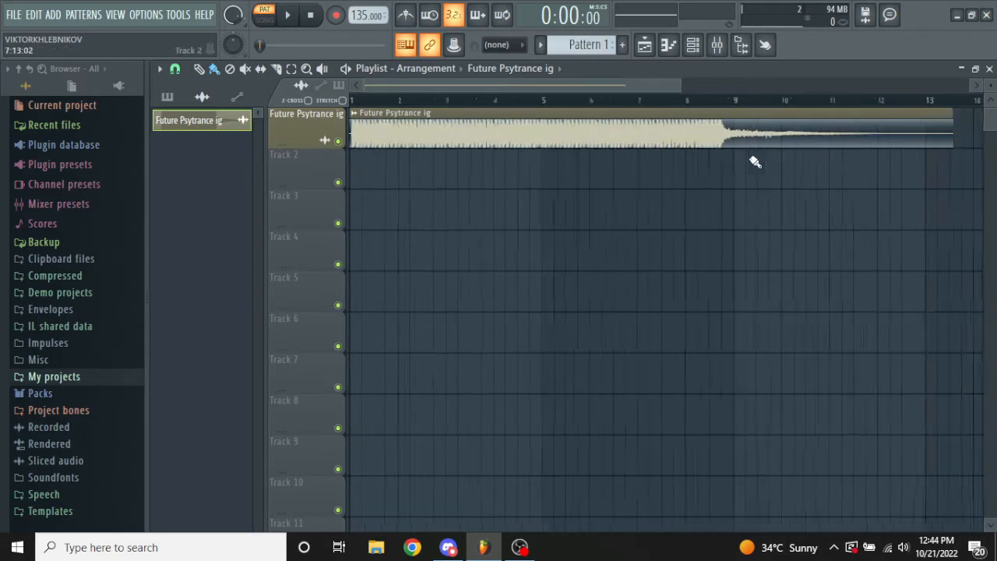
# Select the time range from bar 1 to bar 5 and shorten the clip's end to bar 5.
pyautogui.scroll(1, 471, 146)
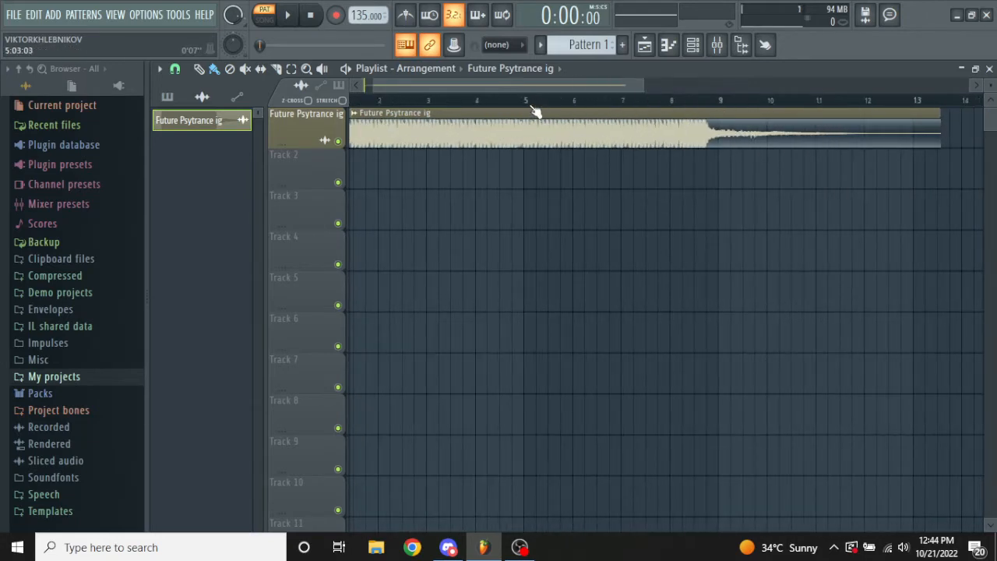
pyautogui.moveTo(525, 104); pyautogui.dragTo(174, 133)
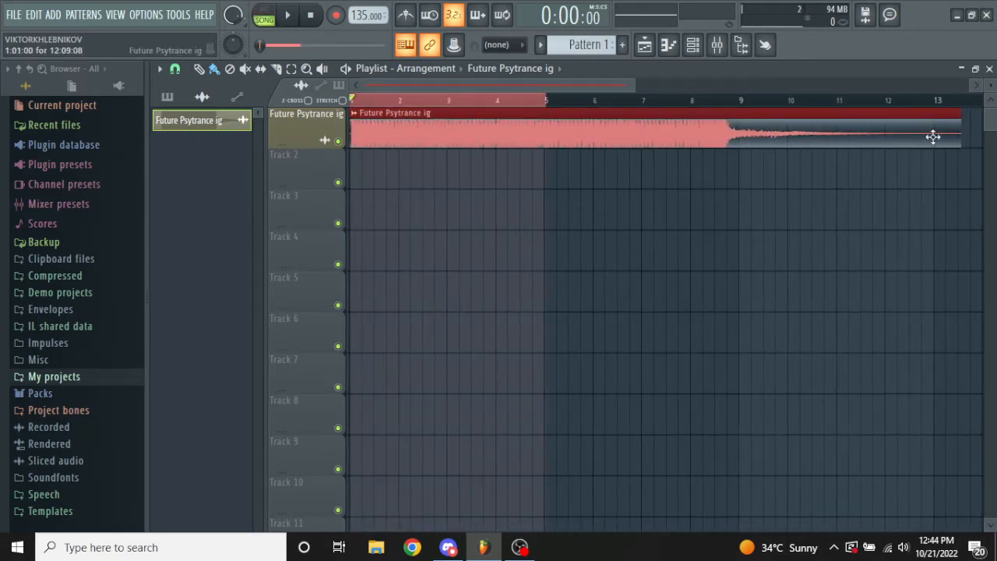
pyautogui.moveTo(957, 134); pyautogui.dragTo(635, 134)
pyautogui.scroll(6, 547, 136)
pyautogui.scroll(10, 573, 142)
pyautogui.scroll(-3, 536, 183)
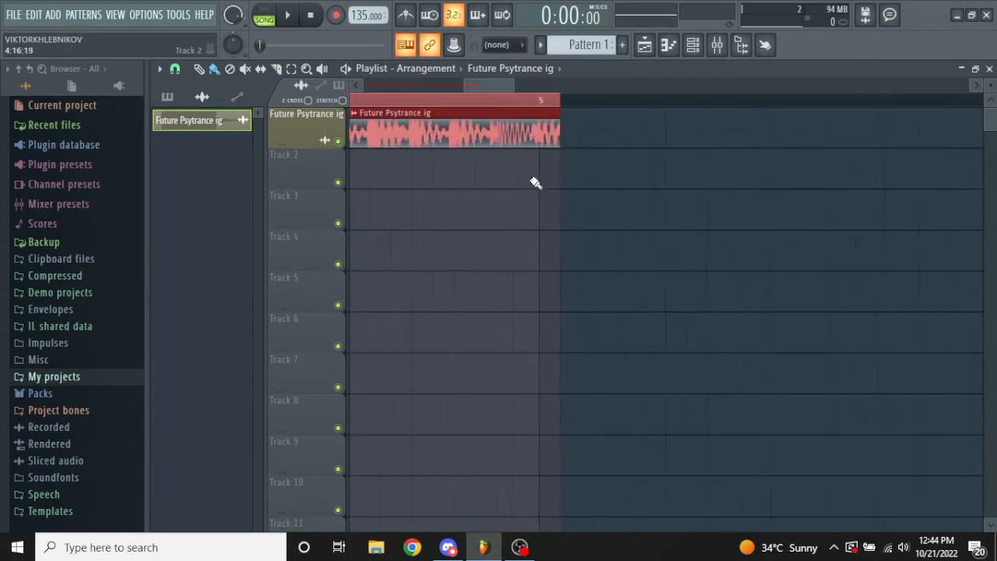
pyautogui.scroll(-2, 535, 183)
pyautogui.moveTo(508, 83); pyautogui.dragTo(138, 122)
pyautogui.scroll(-5, 521, 241)
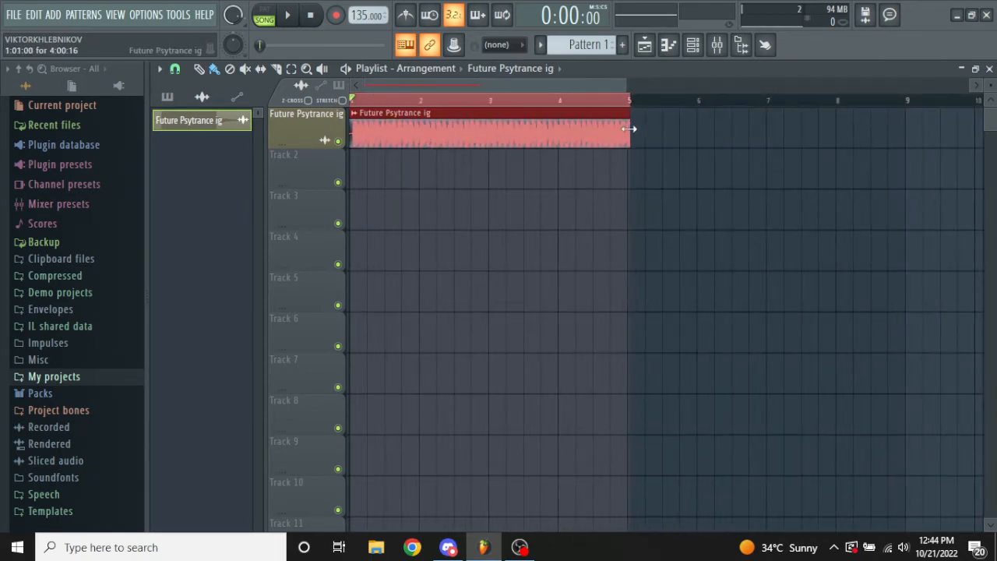
# Set the playlist's snap to grid to Line.
pyautogui.scroll(6, 628, 129)
pyautogui.scroll(-2, 648, 104)
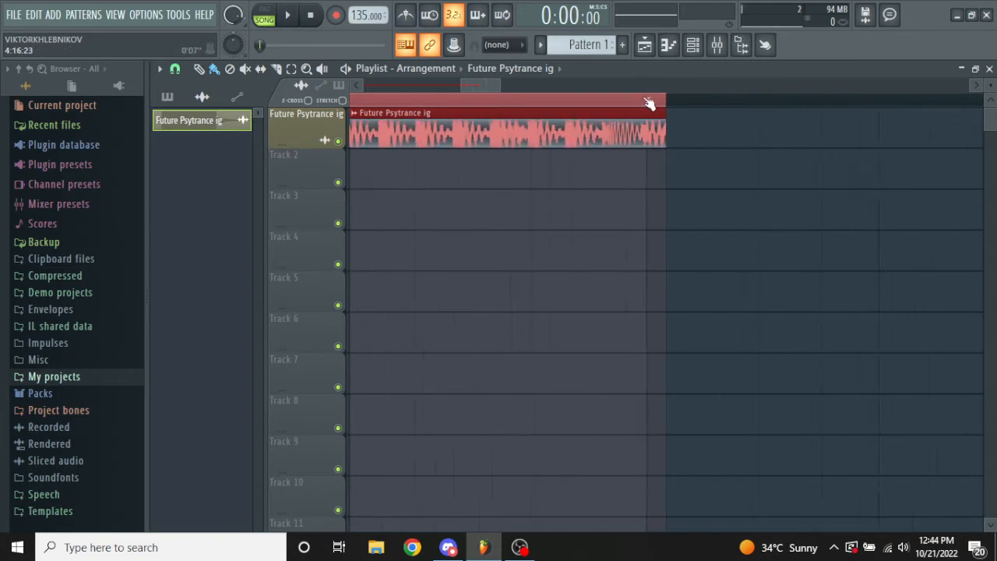
pyautogui.click(174, 69)
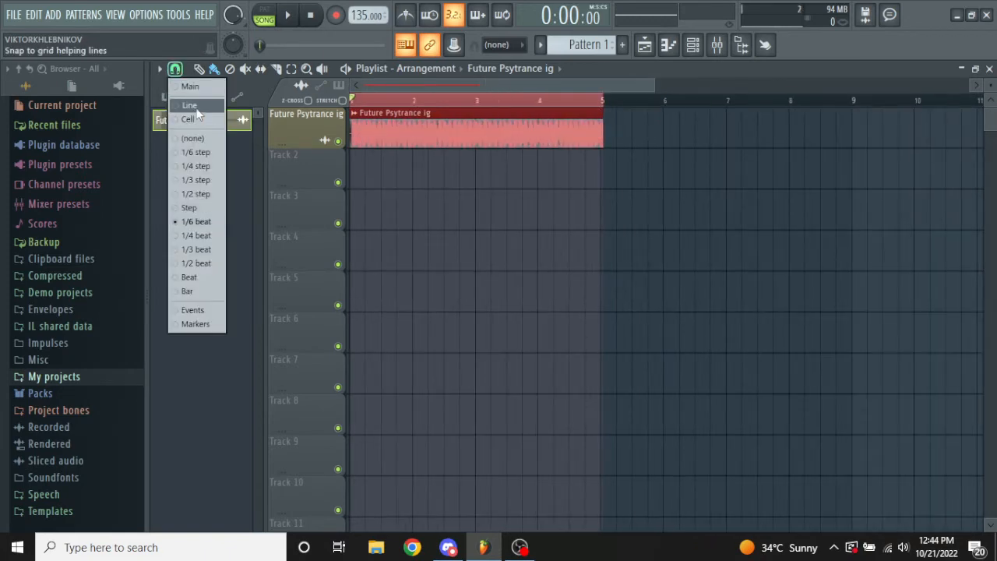
pyautogui.click(197, 107)
pyautogui.scroll(-3, 608, 105)
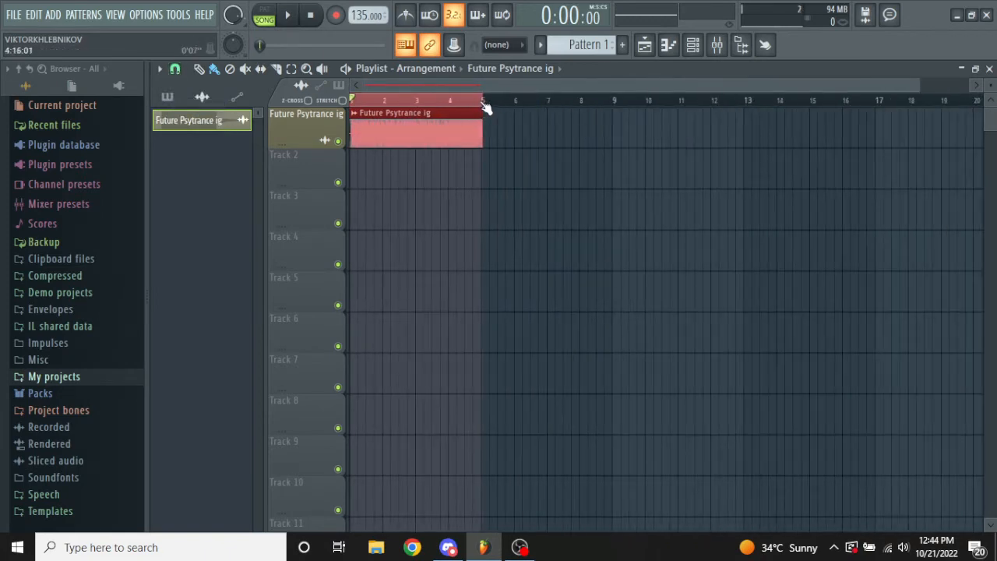
pyautogui.scroll(3, 491, 223)
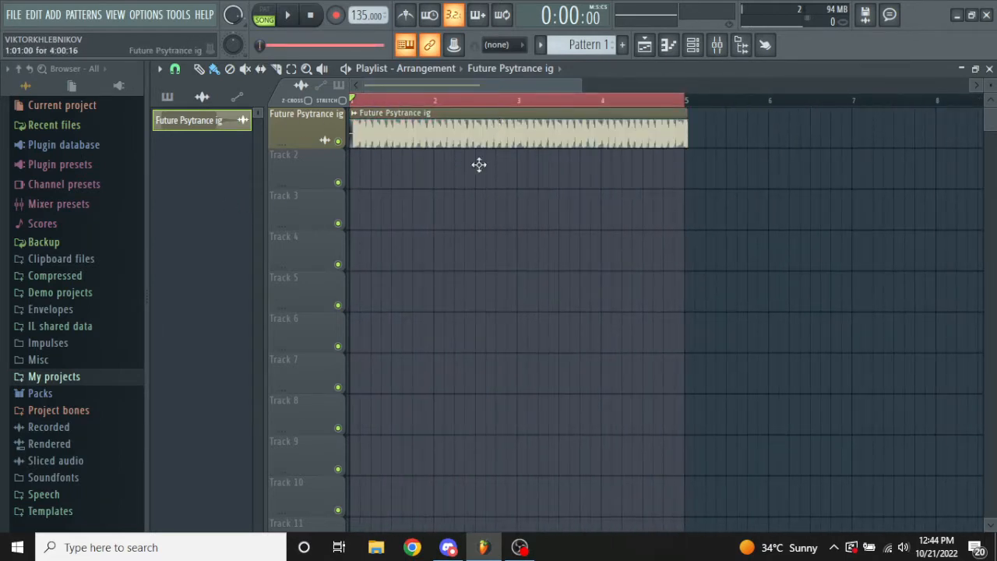
# Open the audio clip's channel settings, route it to mixer track 2 and show the mixer.
pyautogui.doubleClick(479, 140)
pyautogui.moveTo(447, 170); pyautogui.dragTo(450, 153)
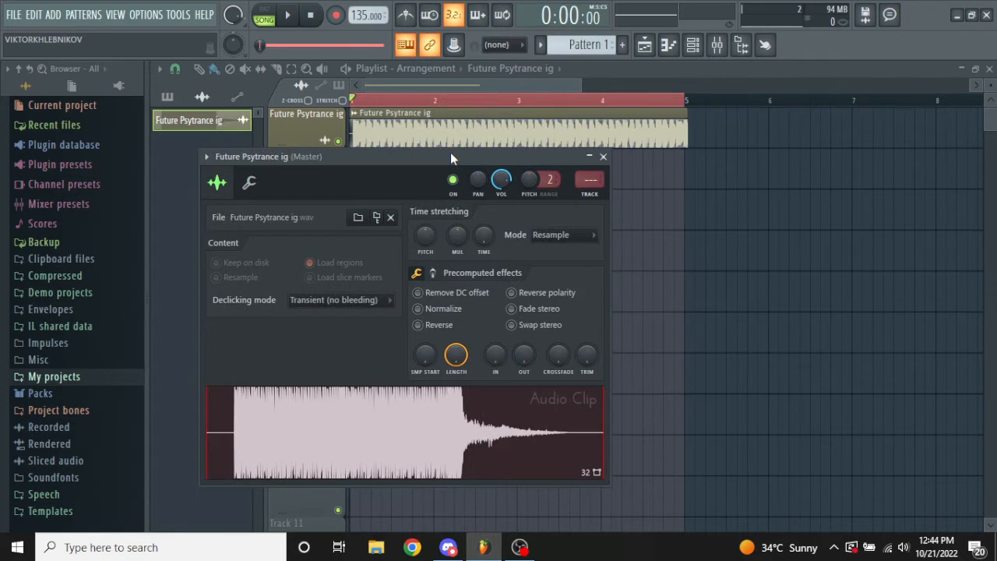
pyautogui.press('F9')
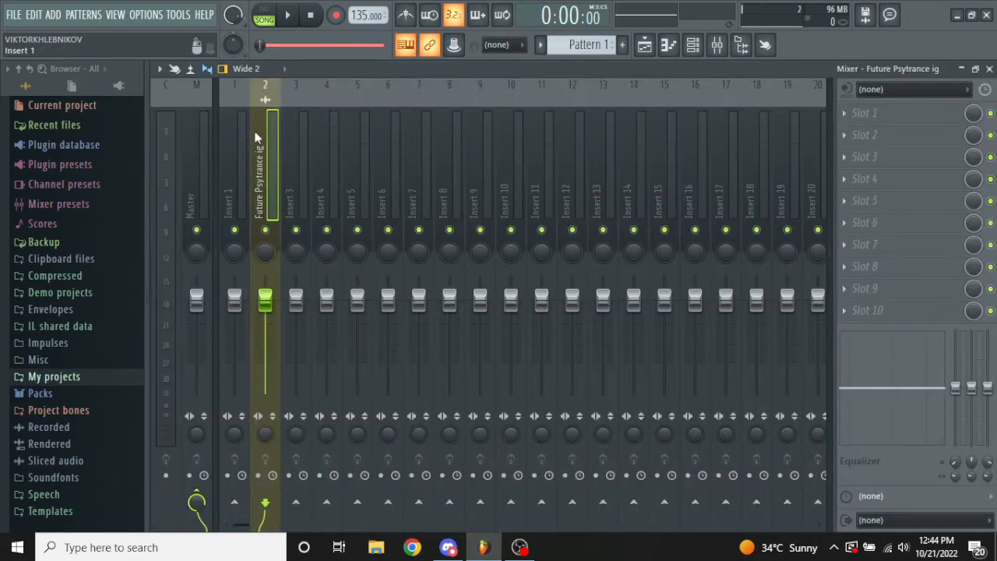
# Load Patcher into the first effect slot of the Future Psytrance ig mixer track and move its window fully into view.
pyautogui.click(863, 114)
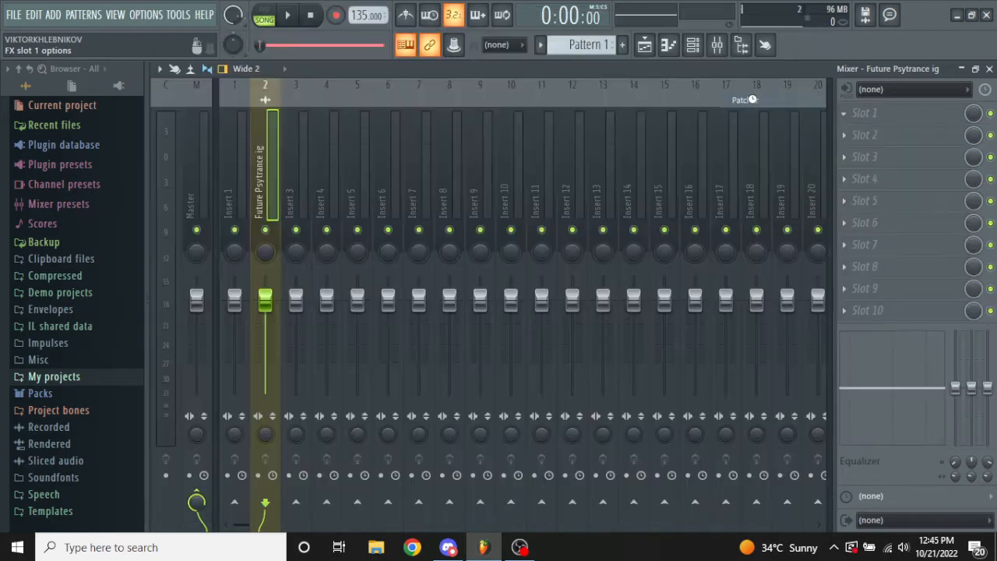
pyautogui.click(743, 100)
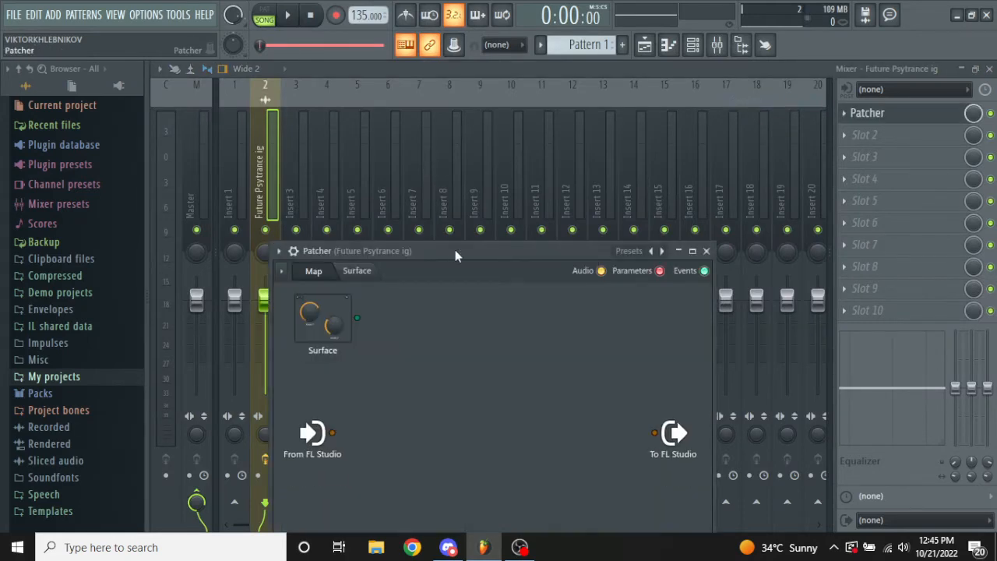
pyautogui.moveTo(455, 249); pyautogui.dragTo(507, 101)
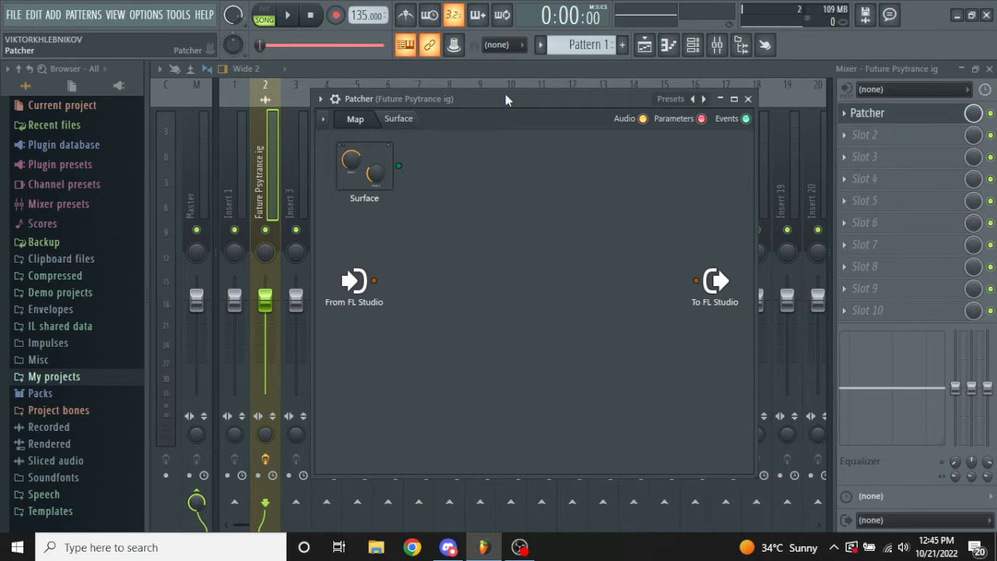
pyautogui.moveTo(505, 94); pyautogui.dragTo(492, 98)
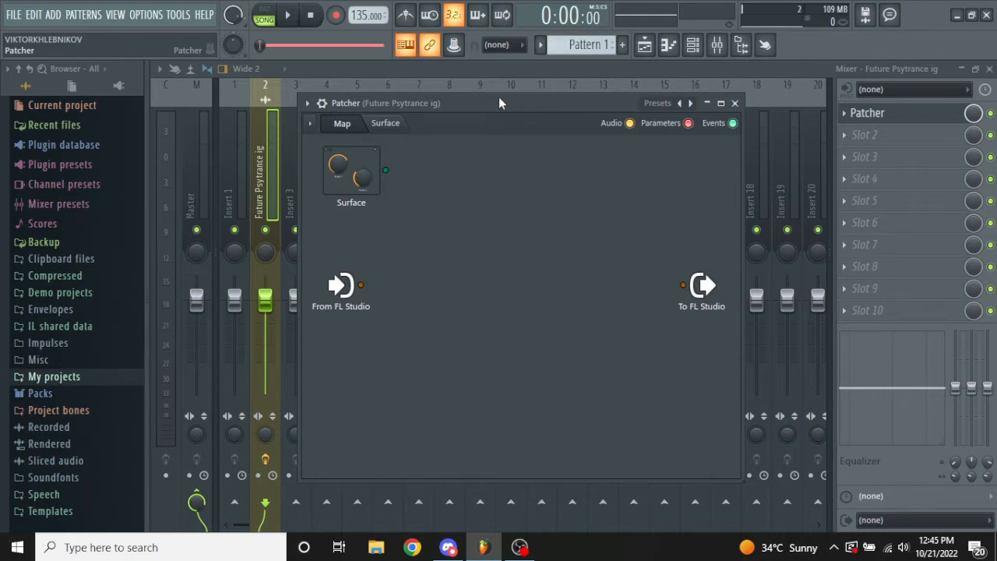
pyautogui.moveTo(500, 98)
pyautogui.mouseDown()
pyautogui.moveTo(502, 107)
pyautogui.moveTo(495, 81)
pyautogui.mouseUp()
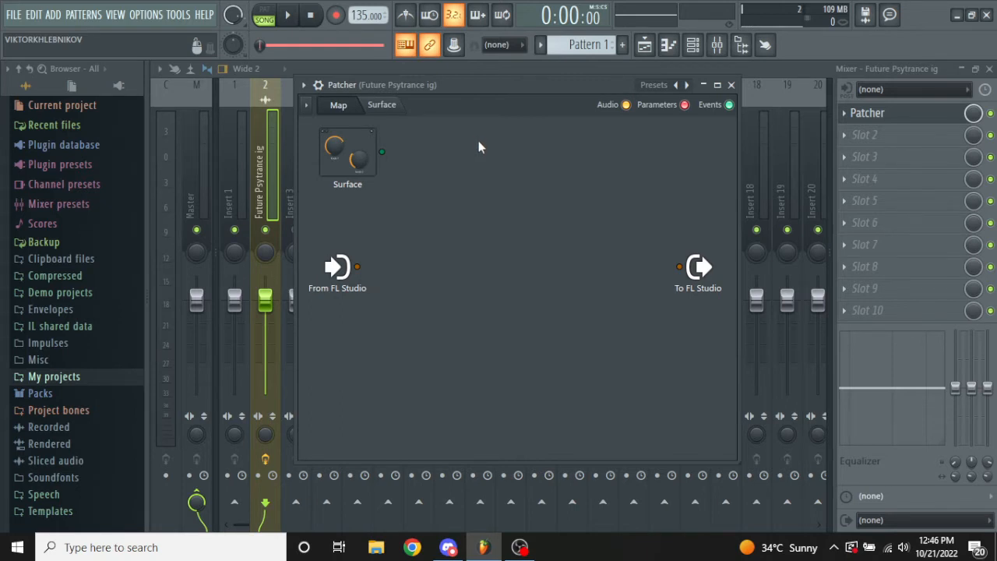
# Add a kHs Stereo effect near the top of the Patcher map and disconnect its output from To FL Studio.
pyautogui.rightClick(476, 150)
pyautogui.click(503, 168)
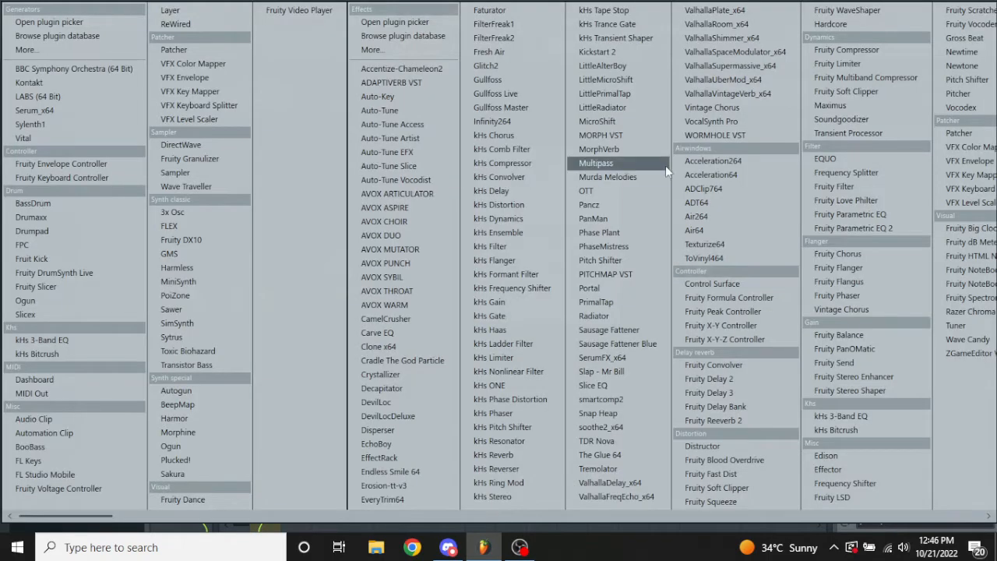
pyautogui.click(534, 496)
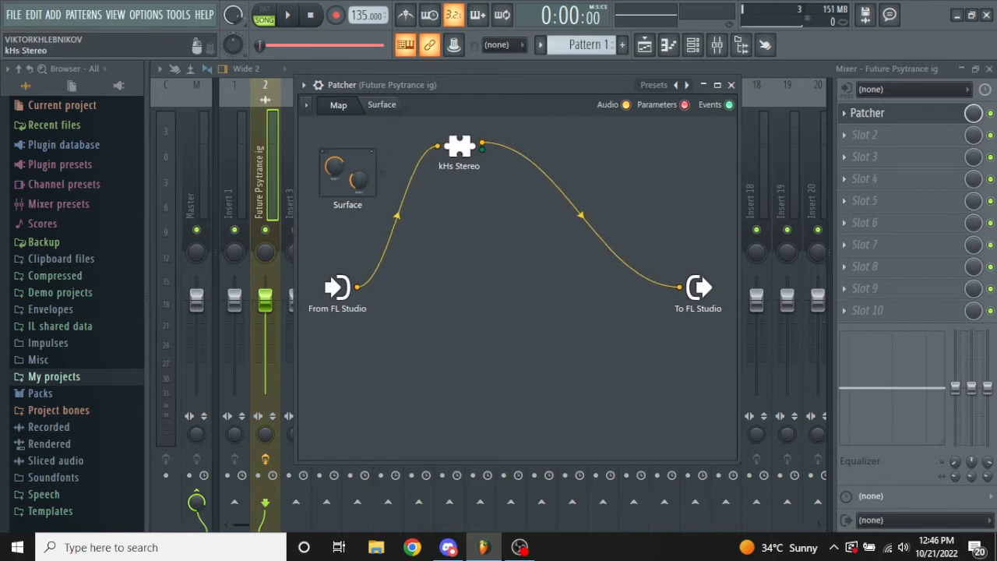
pyautogui.moveTo(460, 147); pyautogui.dragTo(443, 166)
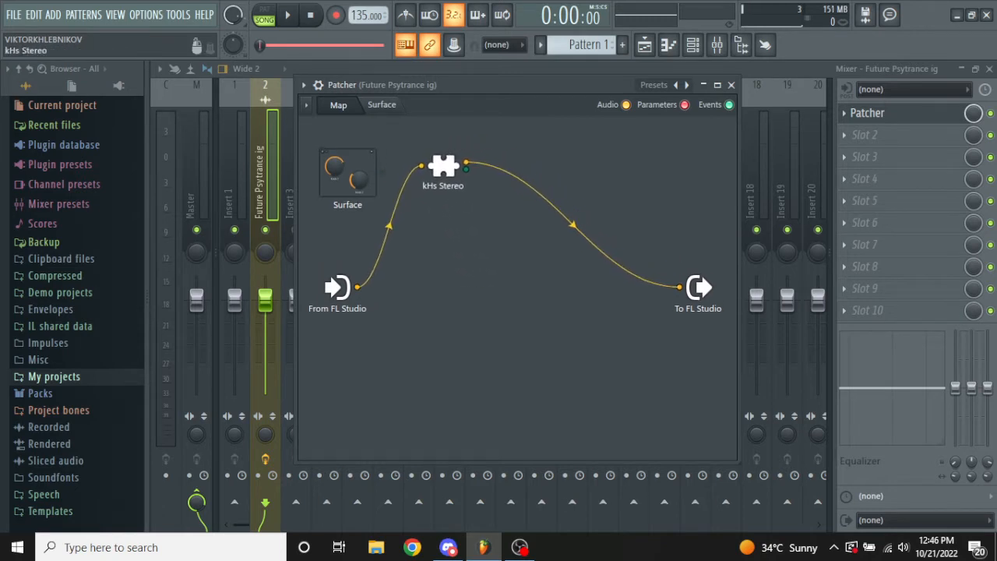
pyautogui.rightClick(681, 289)
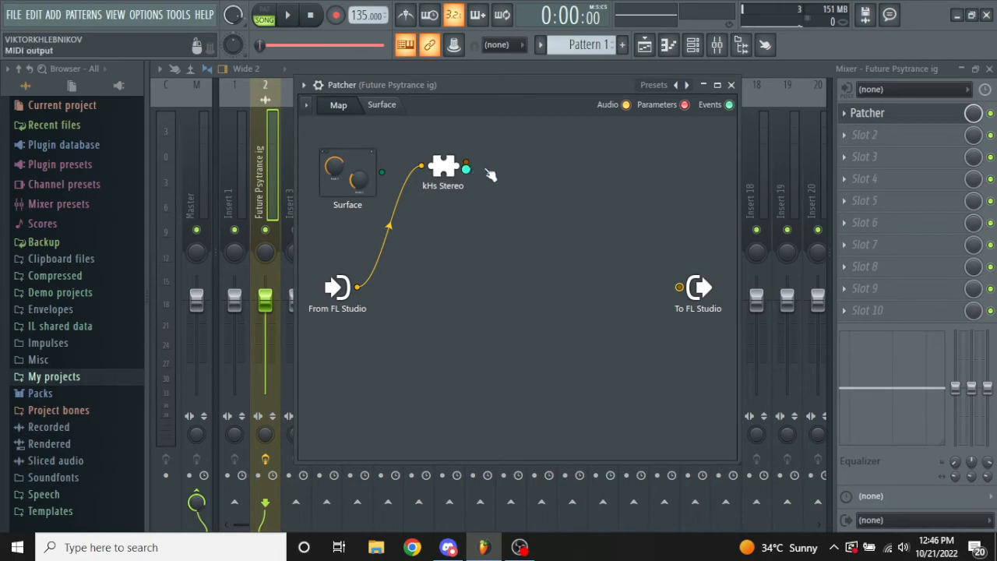
# Add a second kHs Stereo directly below the first and feed both from the From FL Studio output.
pyautogui.rightClick(441, 296)
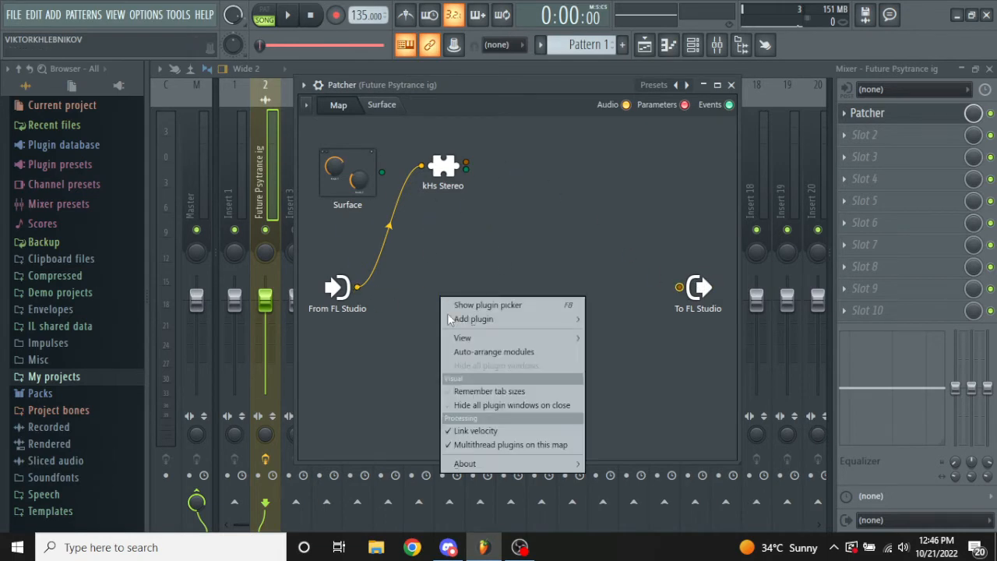
pyautogui.moveTo(531, 323)
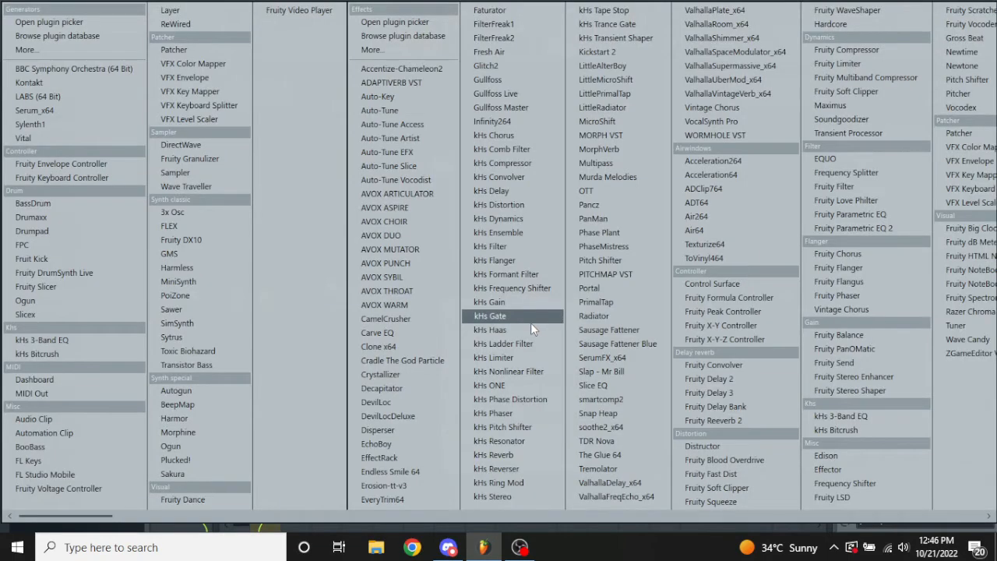
pyautogui.click(493, 497)
pyautogui.moveTo(491, 269); pyautogui.dragTo(492, 401)
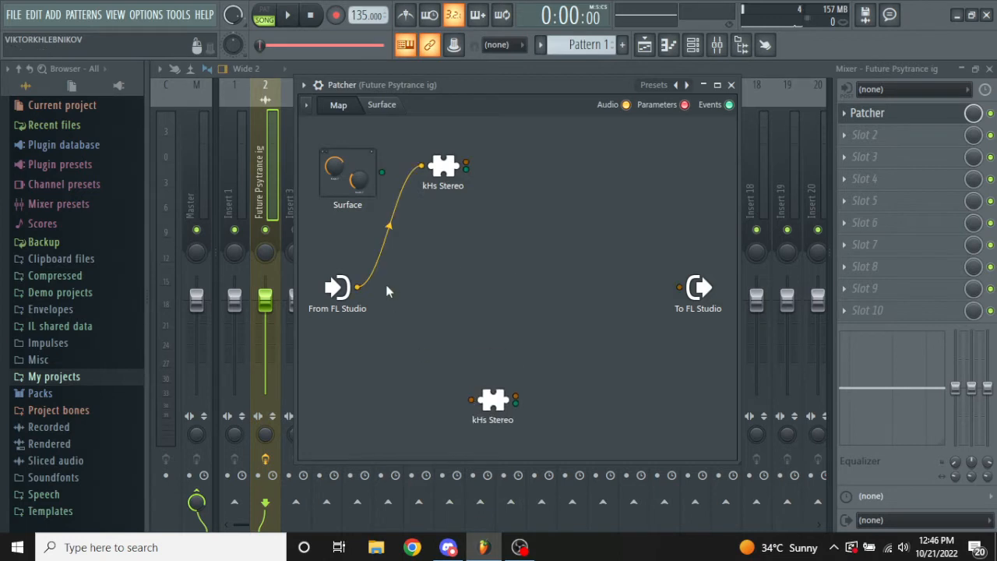
pyautogui.moveTo(359, 288); pyautogui.dragTo(432, 384)
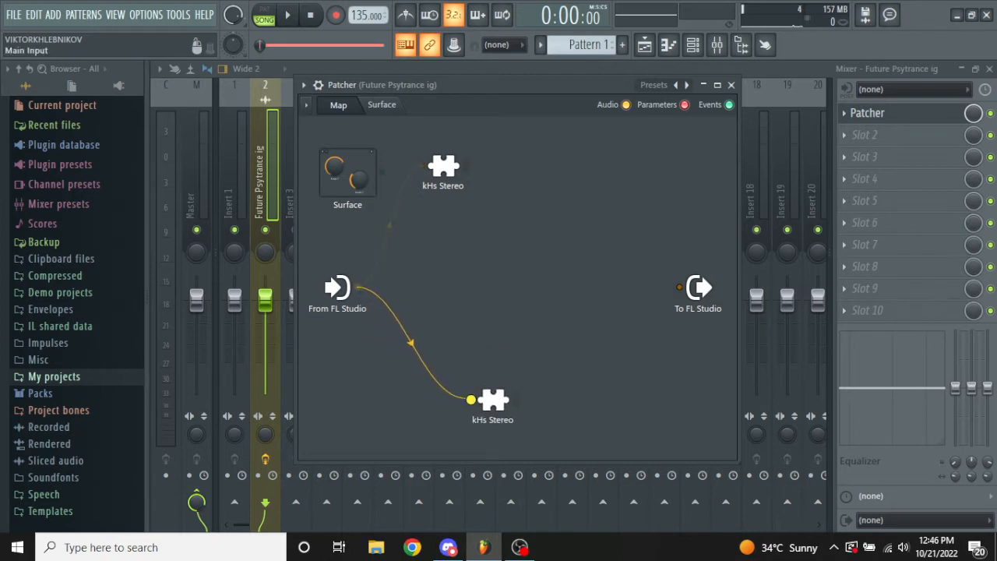
pyautogui.moveTo(356, 287); pyautogui.dragTo(422, 166)
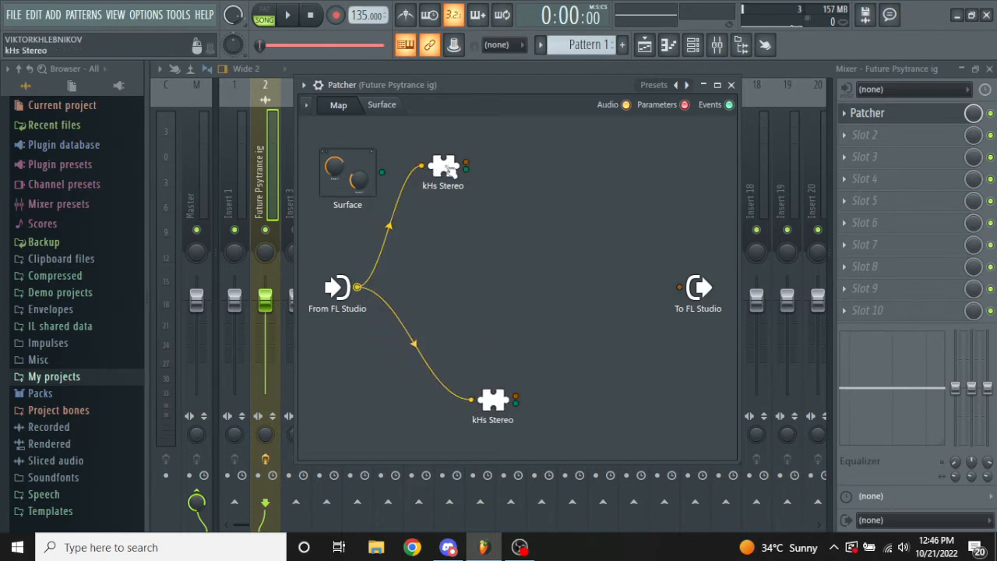
pyautogui.moveTo(499, 401); pyautogui.dragTo(449, 401)
# Set the Mid level of the lower kHs Stereo to 0%.
pyautogui.doubleClick(446, 396)
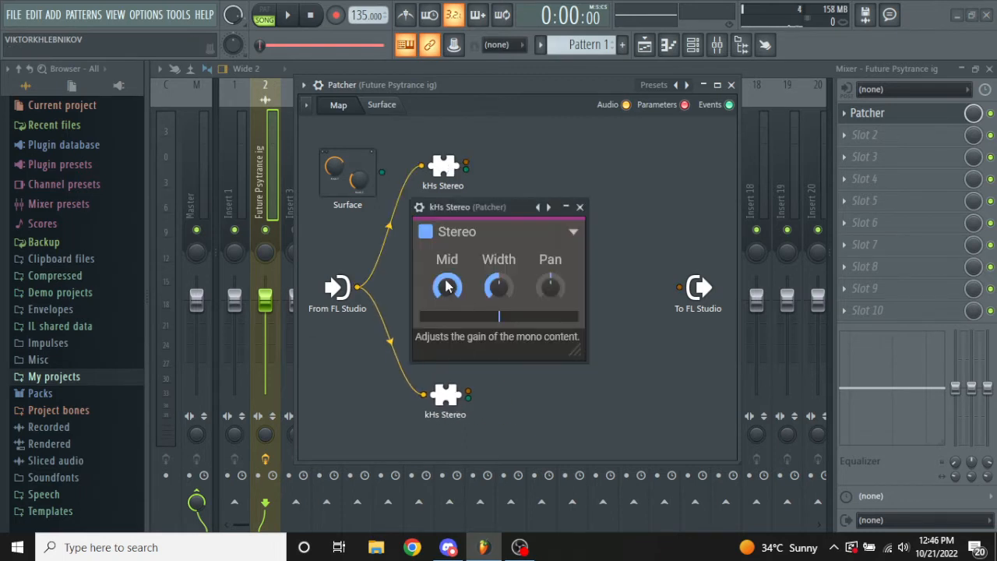
pyautogui.moveTo(446, 287); pyautogui.dragTo(447, 331)
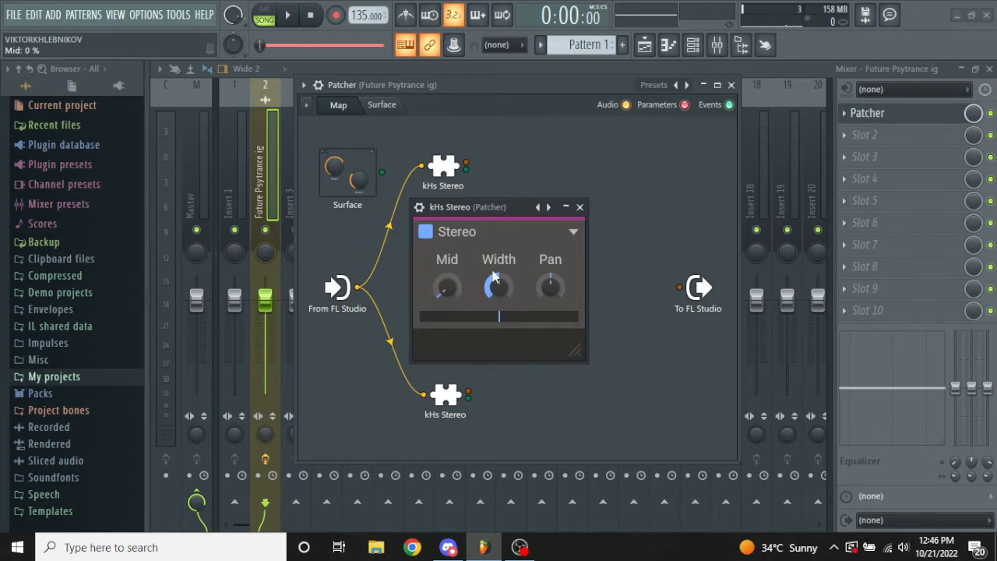
# Recheck the lower kHs Stereo, and set the Width of the upper kHs Stereo to 0%.
pyautogui.click(580, 207)
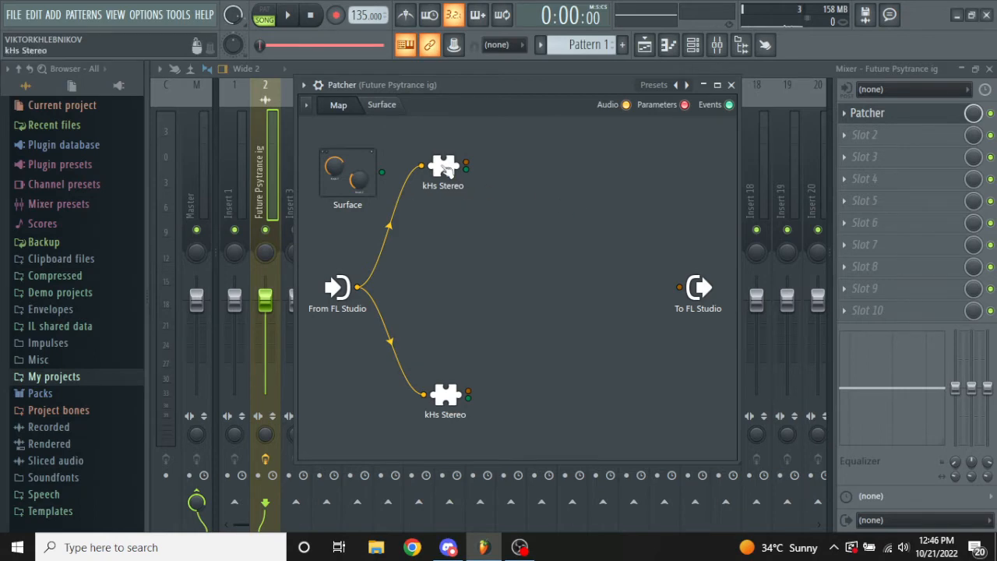
pyautogui.click(446, 395)
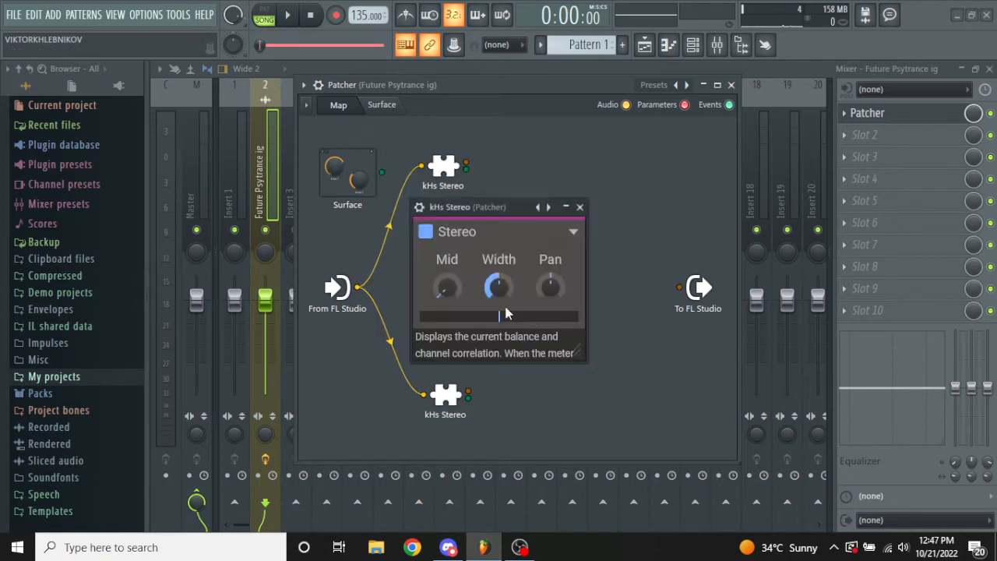
pyautogui.click(580, 207)
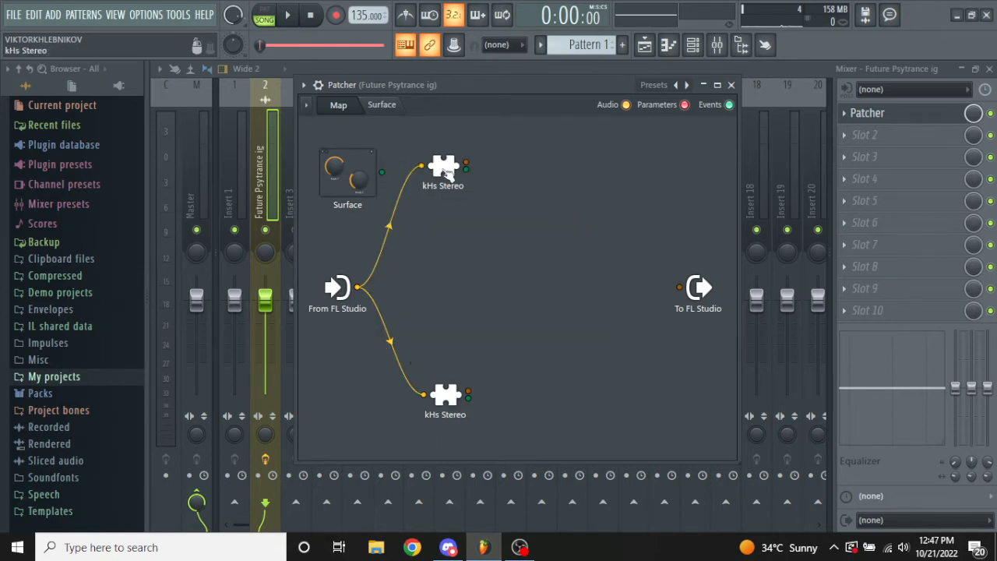
pyautogui.click(444, 167)
pyautogui.moveTo(475, 207); pyautogui.dragTo(476, 140)
pyautogui.moveTo(499, 221); pyautogui.dragTo(499, 257)
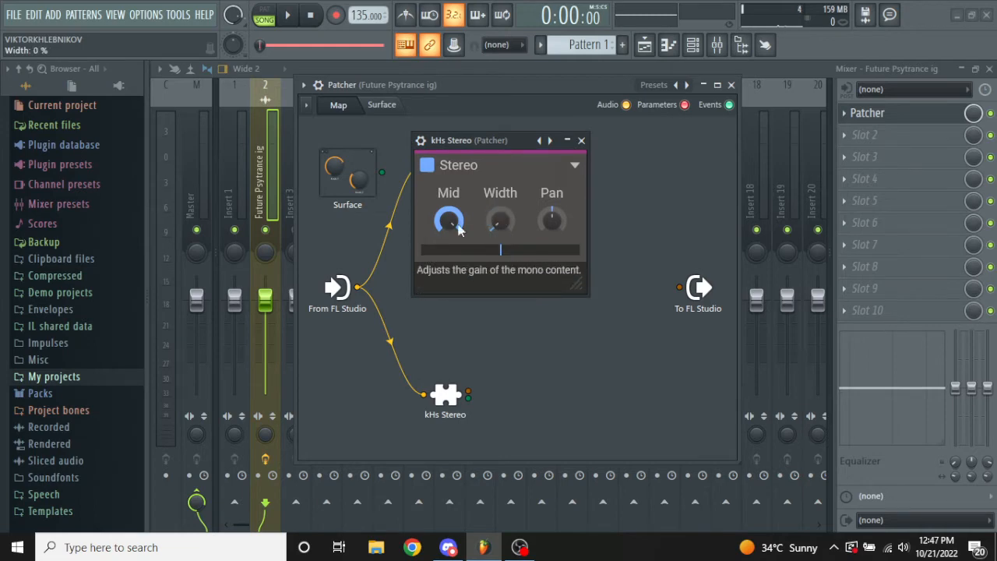
pyautogui.click(582, 140)
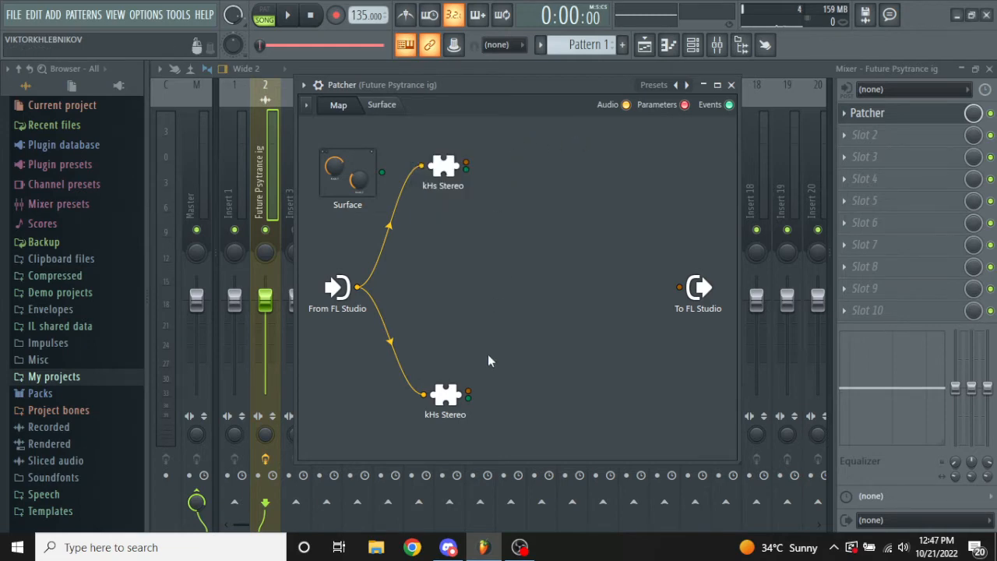
# Add a Fruity Parametric EQ 2 after the upper kHs Stereo and connect it between that effect and To FL Studio.
pyautogui.moveTo(444, 395)
pyautogui.mouseDown()
pyautogui.moveTo(446, 374)
pyautogui.moveTo(423, 390)
pyautogui.moveTo(435, 382)
pyautogui.mouseUp()
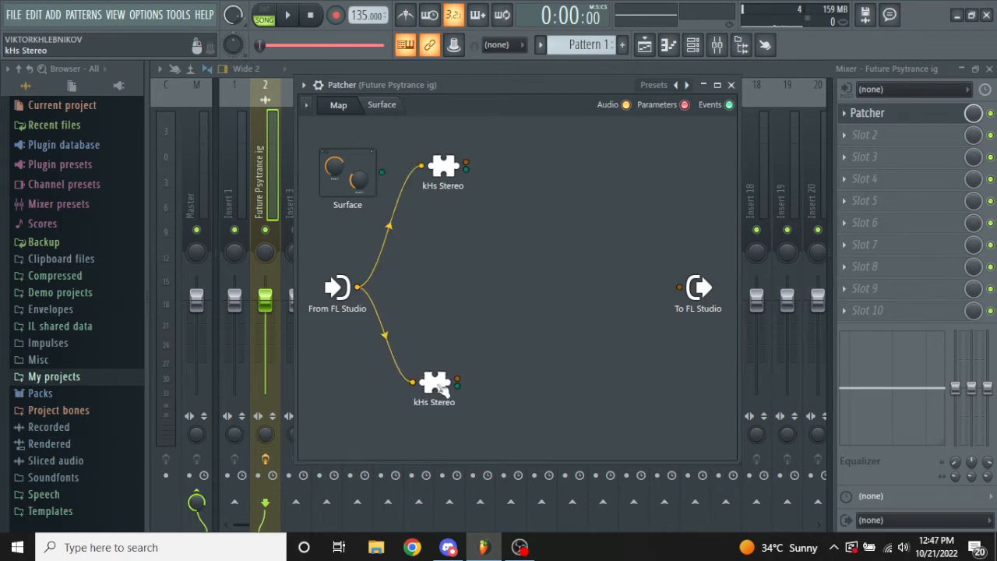
pyautogui.rightClick(517, 163)
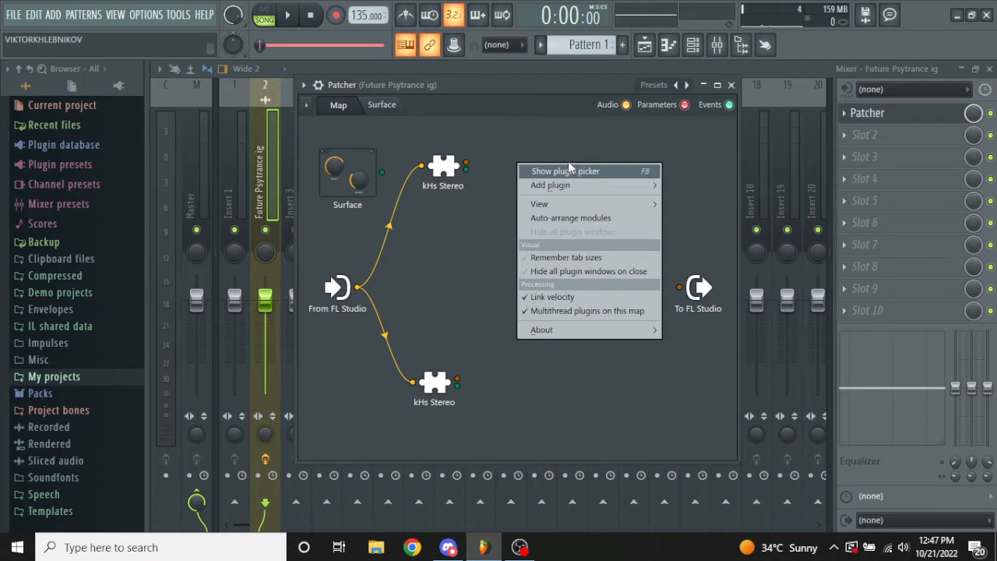
pyautogui.moveTo(581, 187)
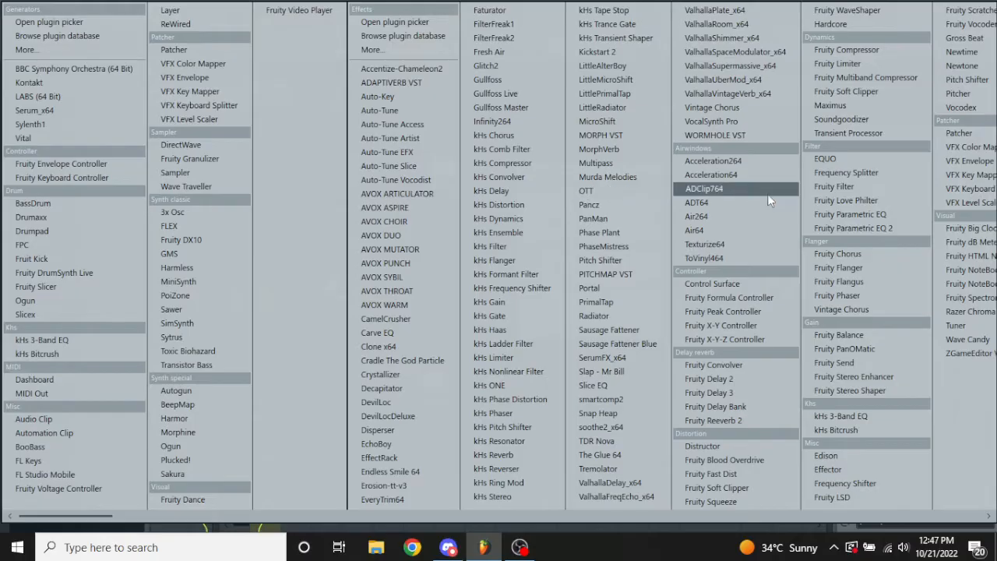
pyautogui.click(857, 230)
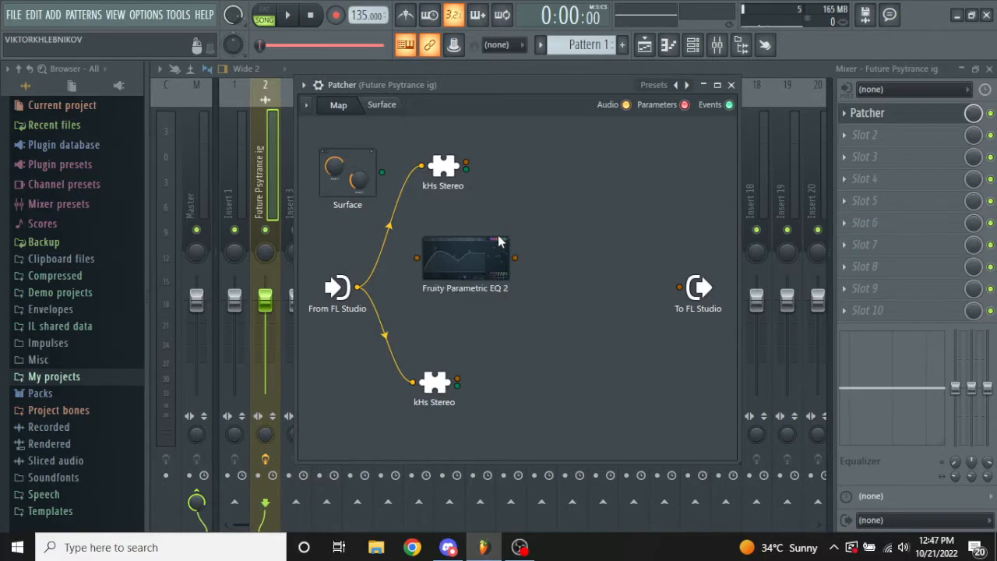
pyautogui.moveTo(466, 163); pyautogui.dragTo(520, 184)
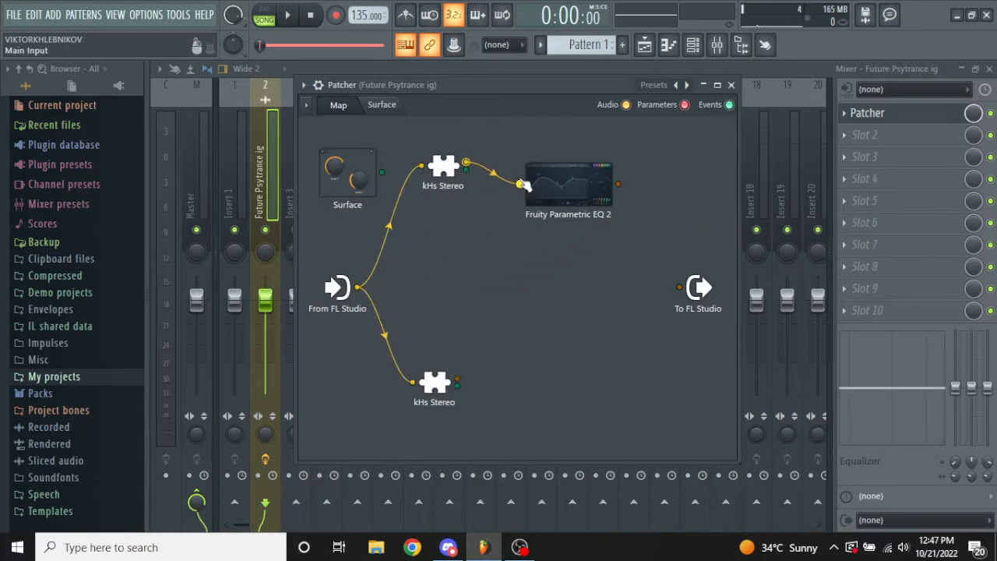
pyautogui.moveTo(618, 183); pyautogui.dragTo(679, 288)
# Add a second Fruity Parametric EQ 2 and connect it between the lower kHs Stereo and To FL Studio.
pyautogui.rightClick(522, 281)
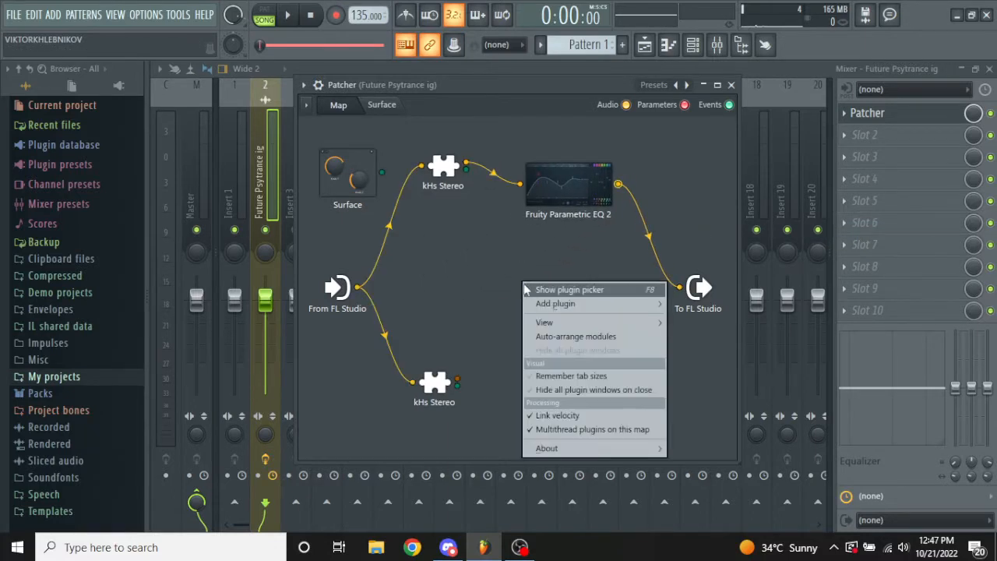
pyautogui.click(601, 310)
pyautogui.click(851, 228)
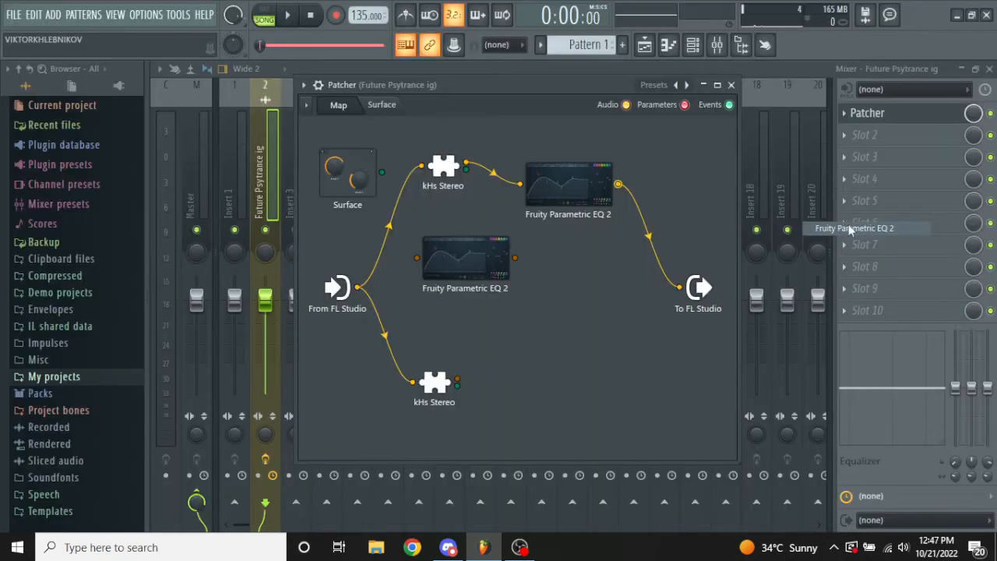
pyautogui.moveTo(460, 382); pyautogui.dragTo(518, 366)
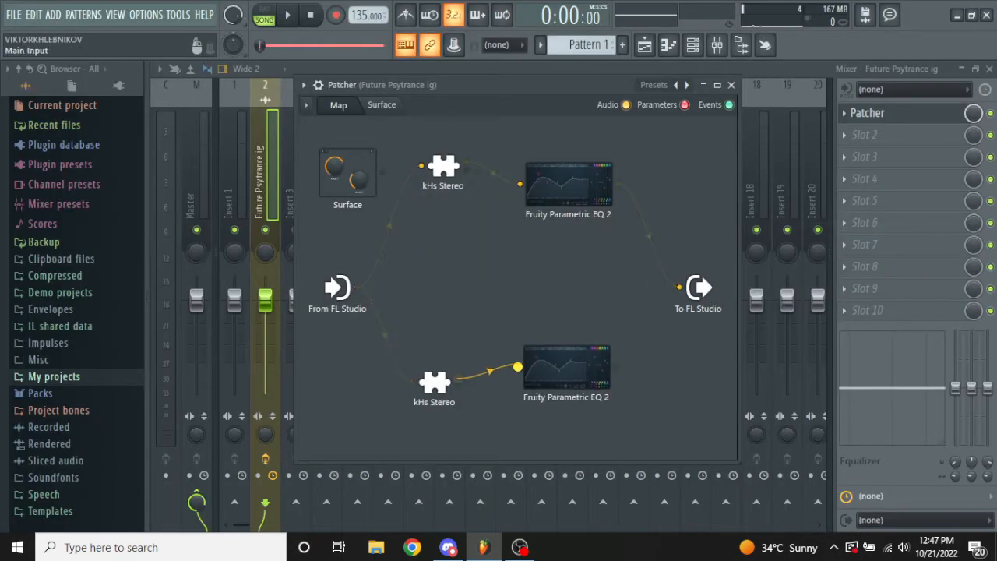
pyautogui.moveTo(616, 366); pyautogui.dragTo(679, 288)
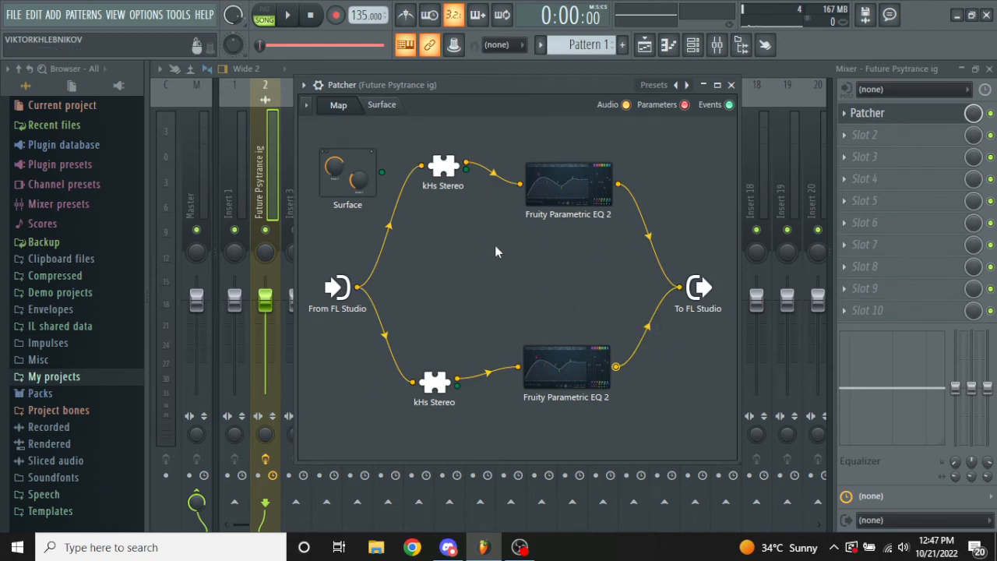
# Review the Mid and Width settings of both kHs Stereo effects and the bands of the upper Fruity Parametric EQ 2.
pyautogui.click(444, 165)
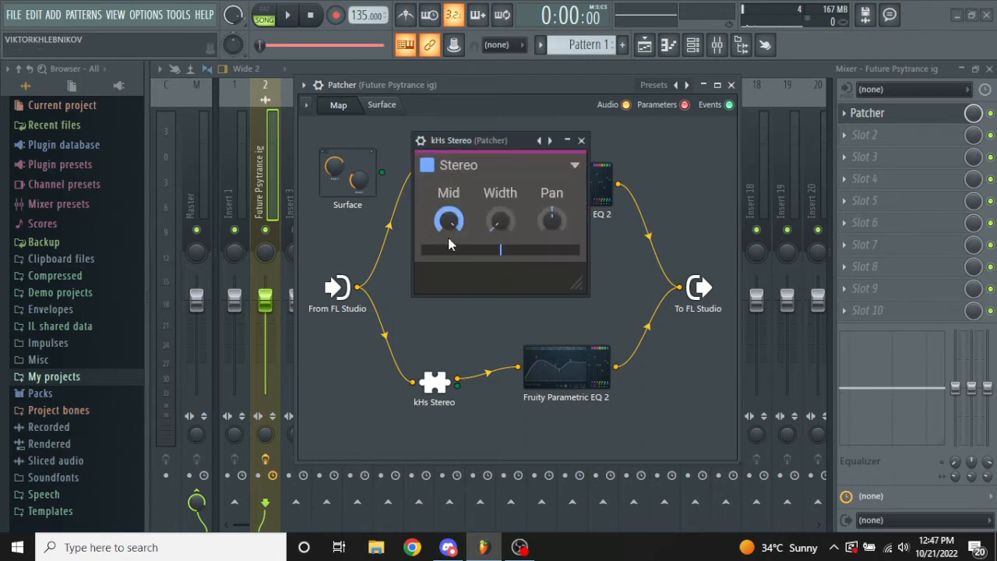
pyautogui.click(581, 141)
pyautogui.click(432, 384)
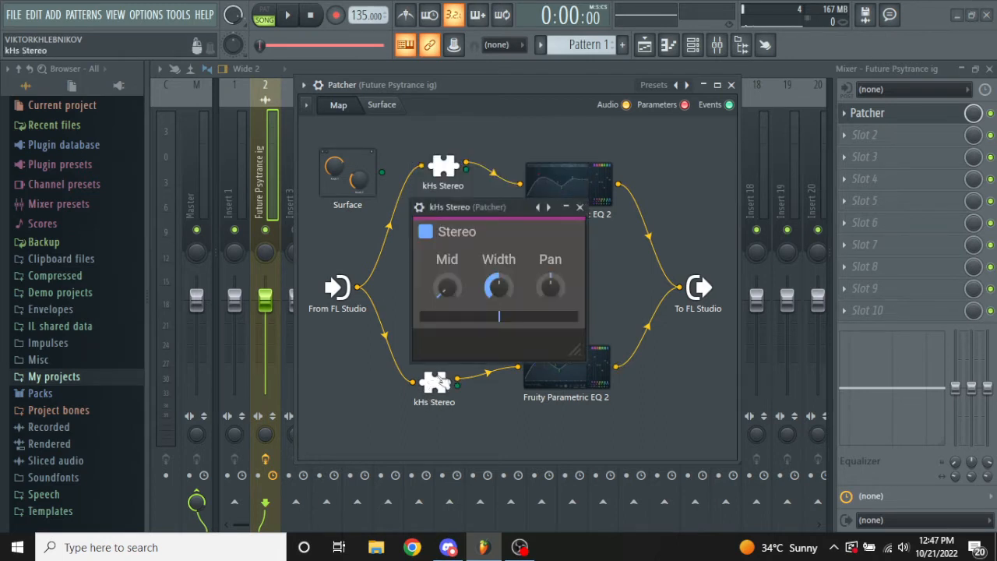
pyautogui.click(610, 202)
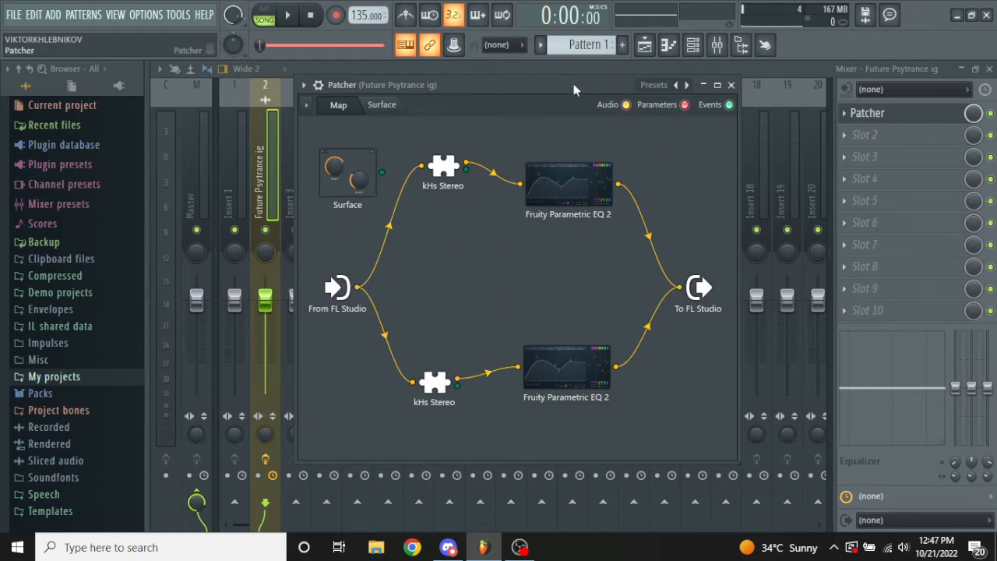
pyautogui.click(567, 177)
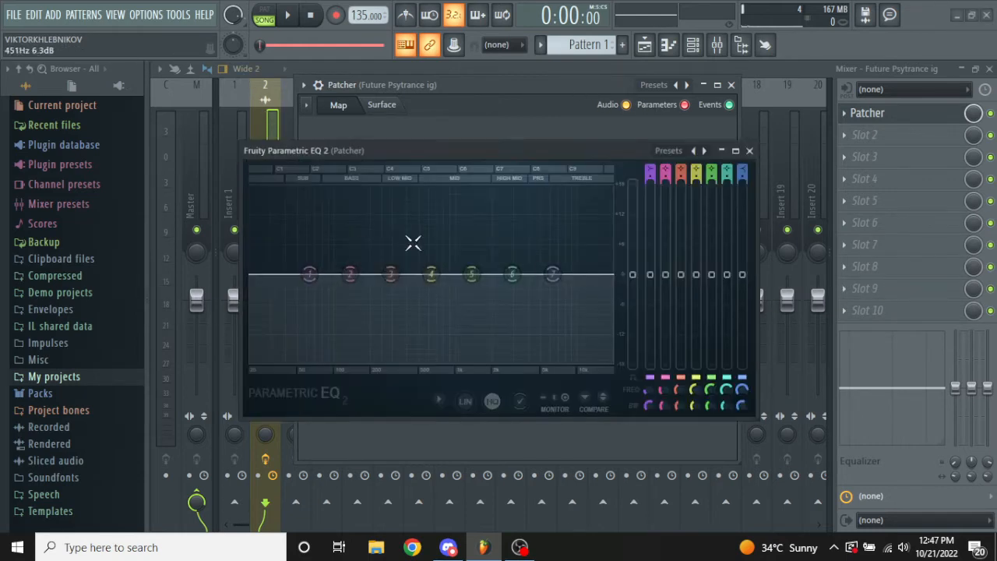
pyautogui.click(749, 150)
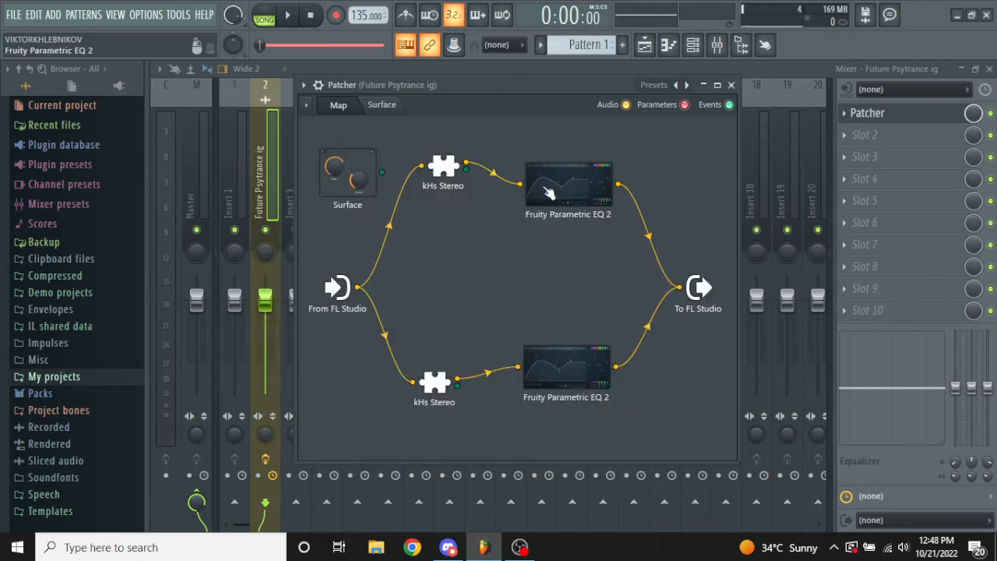
# Open the lower Fruity Parametric EQ 2, shift its window slightly and briefly play the project.
pyautogui.click(580, 337)
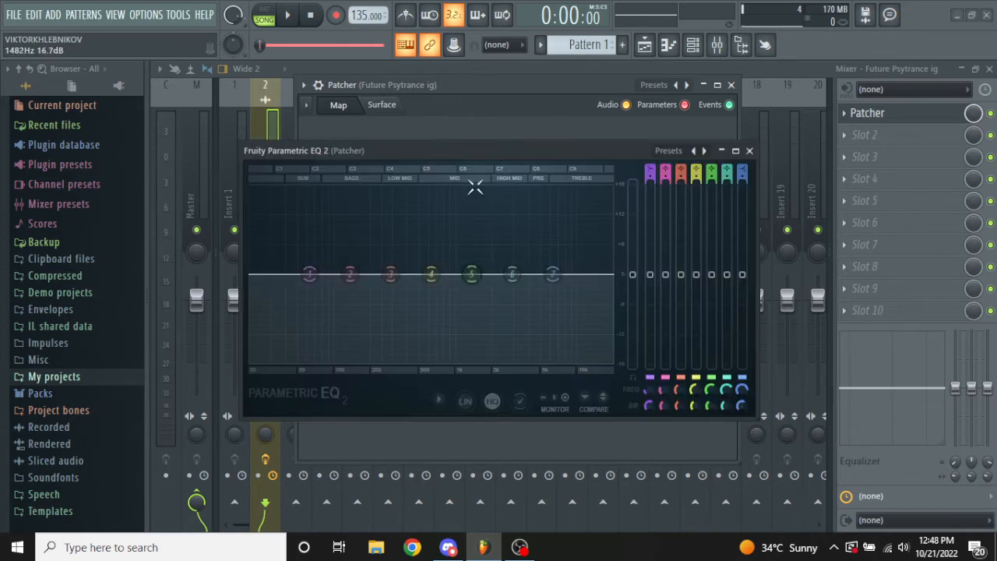
pyautogui.moveTo(472, 154); pyautogui.dragTo(521, 153)
pyautogui.press('space')
pyautogui.press('space')
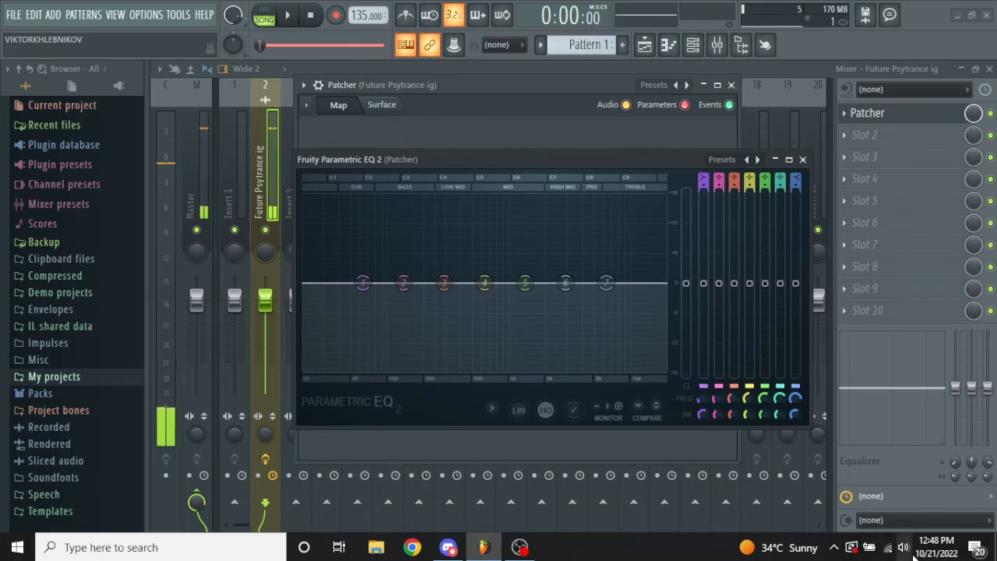
# Lower the Windows speaker volume and return to the lower equalizer window.
pyautogui.click(901, 548)
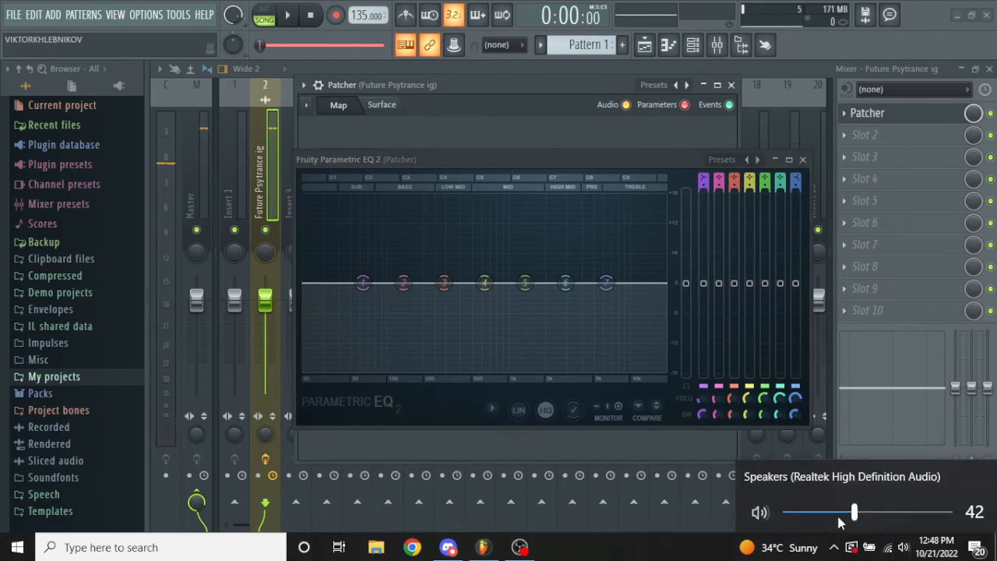
pyautogui.moveTo(837, 512); pyautogui.dragTo(828, 513)
pyautogui.click(532, 159)
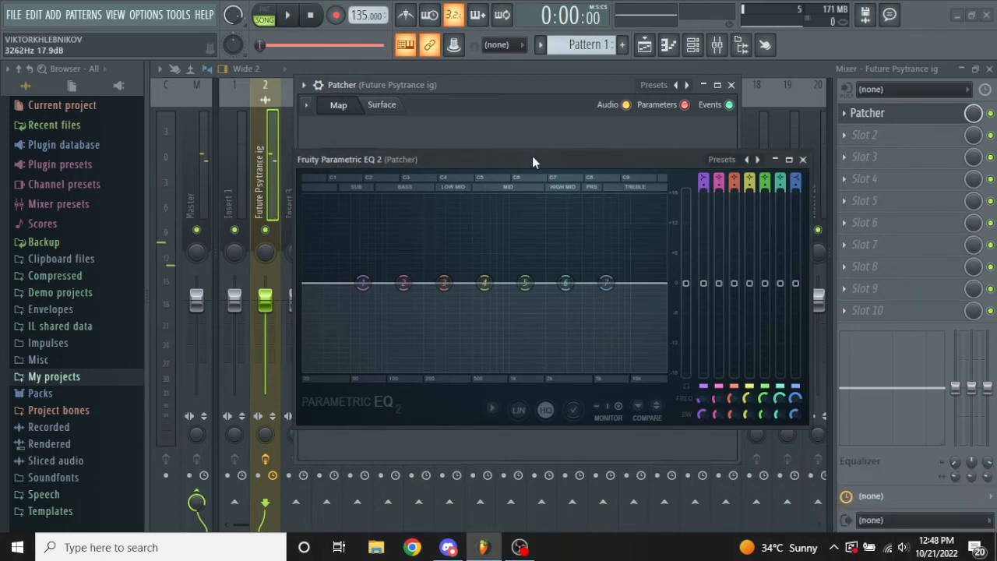
# Play the project while examining the side signal in the lower Fruity Parametric EQ 2, and stop with the equalizer closed.
pyautogui.press('space')
pyautogui.moveTo(532, 156); pyautogui.dragTo(536, 184)
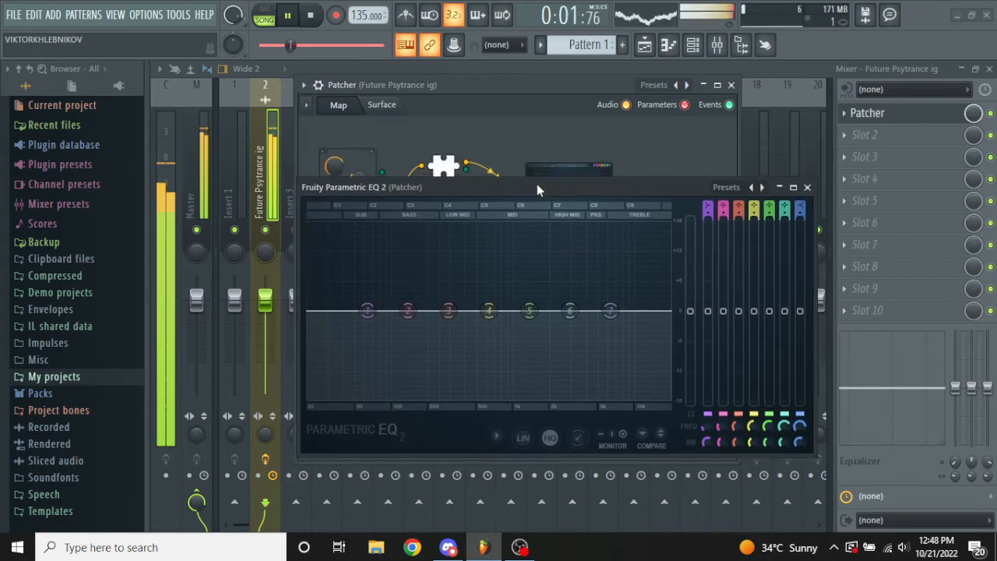
pyautogui.click(807, 187)
pyautogui.press('space')
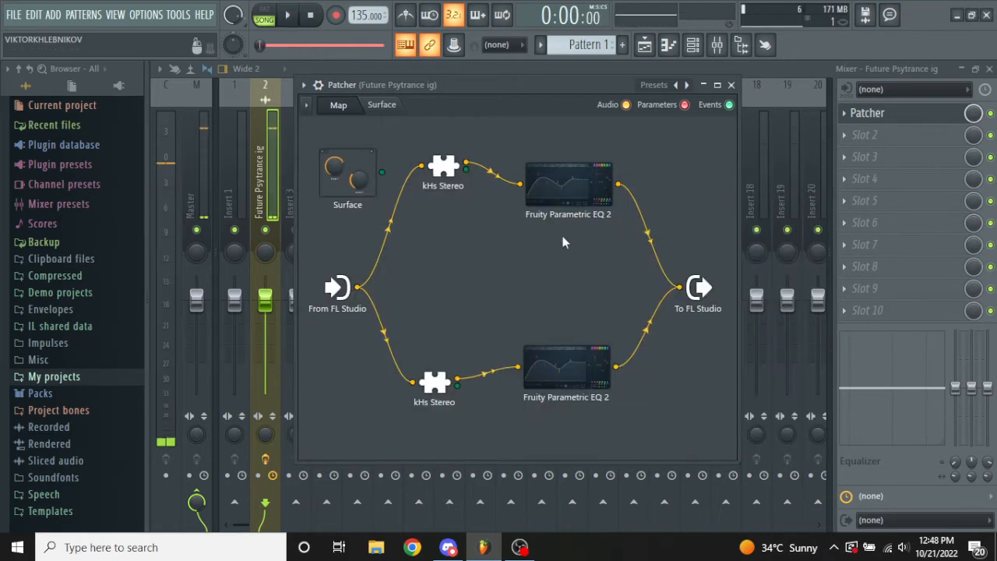
# Play the project while examining the mid signal's spectrum in the upper Fruity Parametric EQ 2, then stop and close it.
pyautogui.doubleClick(562, 187)
pyautogui.press('space')
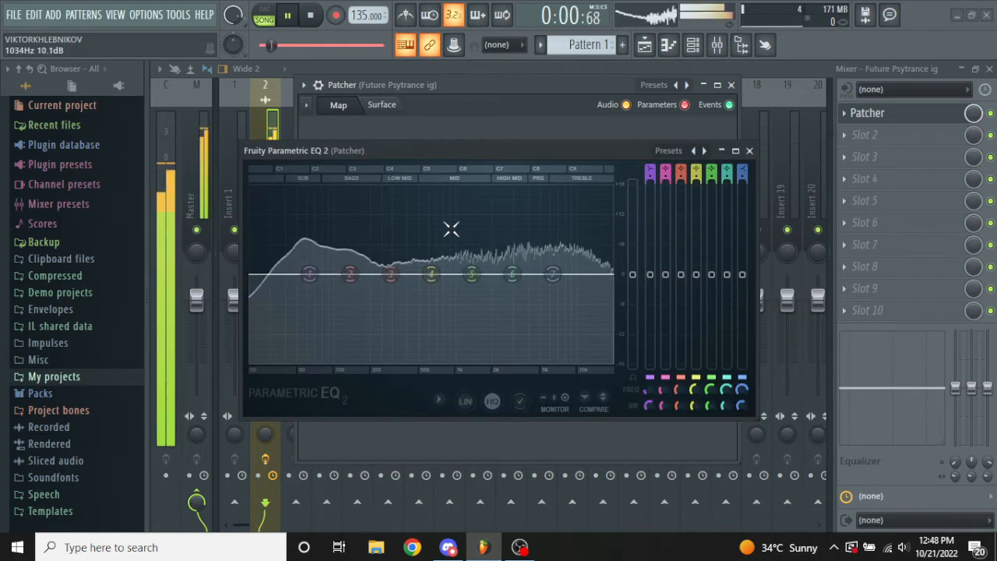
pyautogui.moveTo(437, 148); pyautogui.dragTo(452, 147)
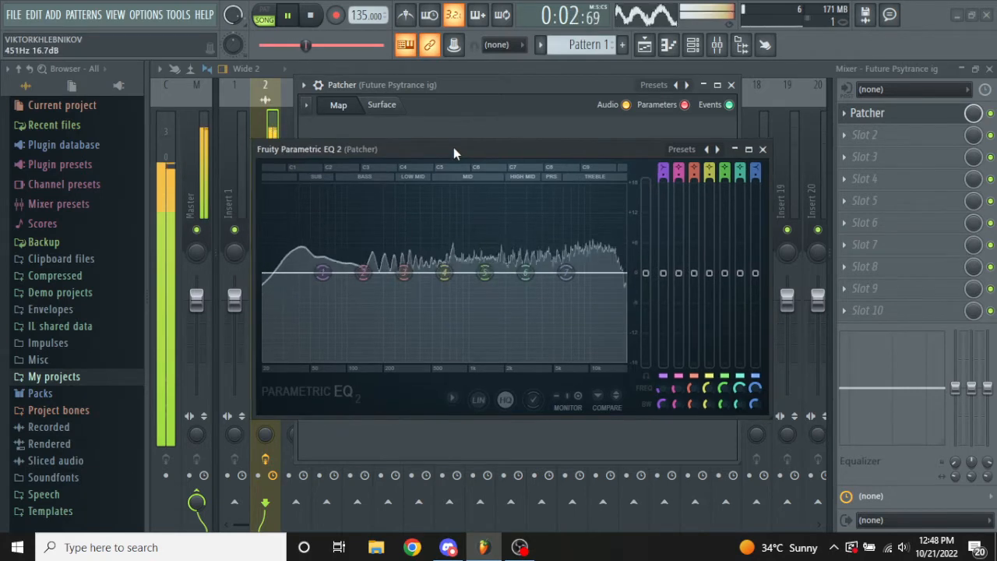
pyautogui.press('space')
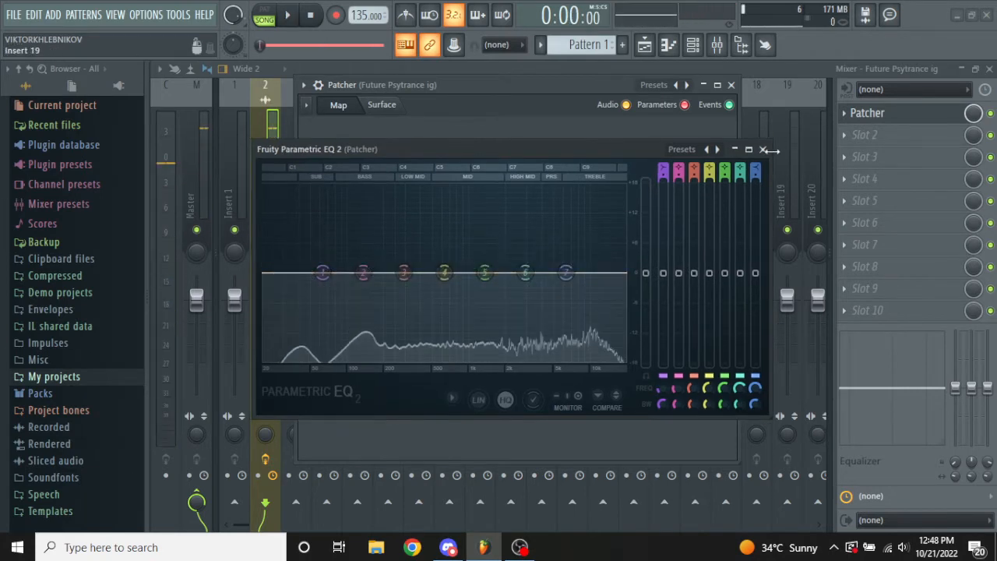
pyautogui.click(763, 149)
# Recheck the upper kHs Stereo settings and briefly play the project with the lower Fruity Parametric EQ 2 open.
pyautogui.doubleClick(441, 170)
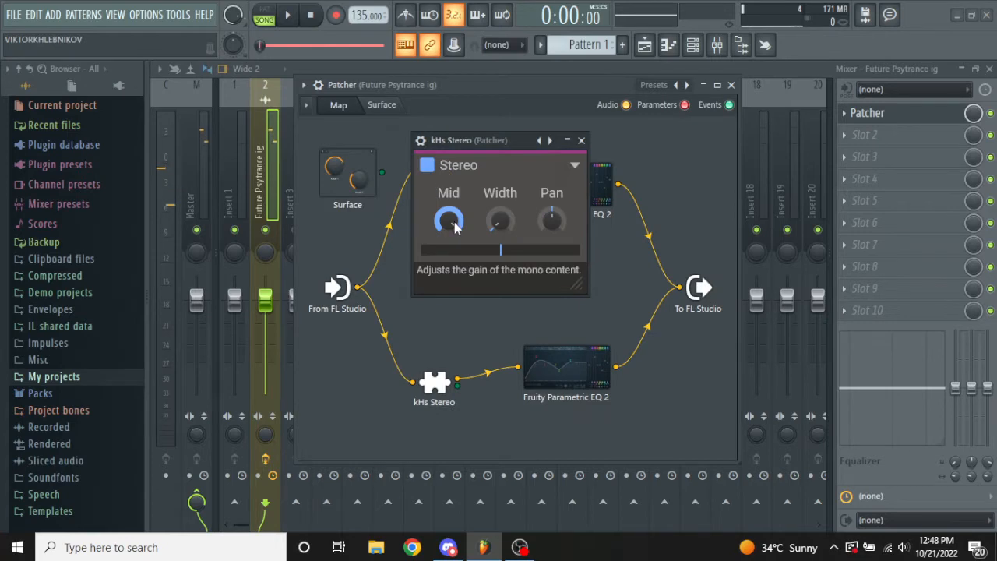
pyautogui.click(581, 141)
pyautogui.doubleClick(586, 366)
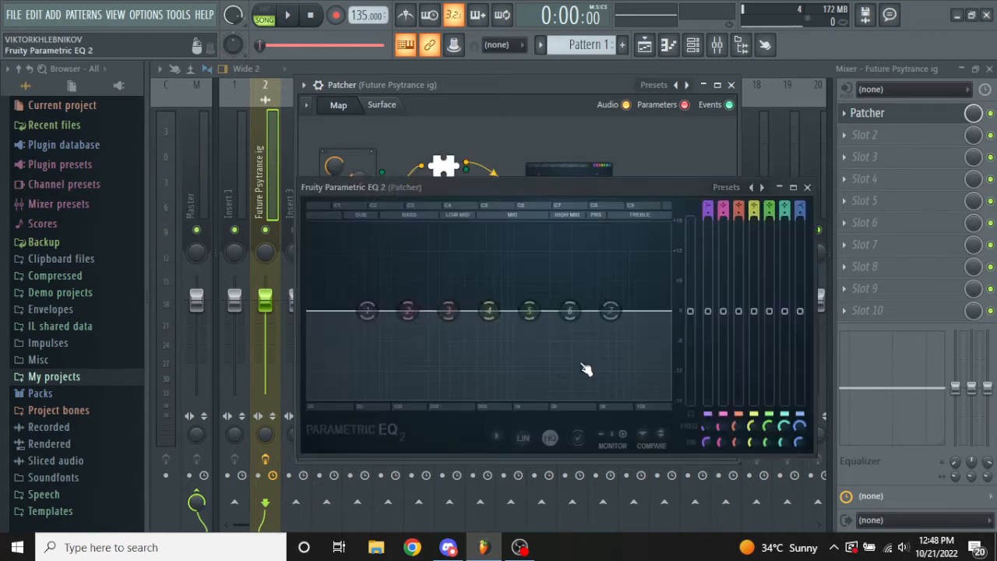
pyautogui.press('space')
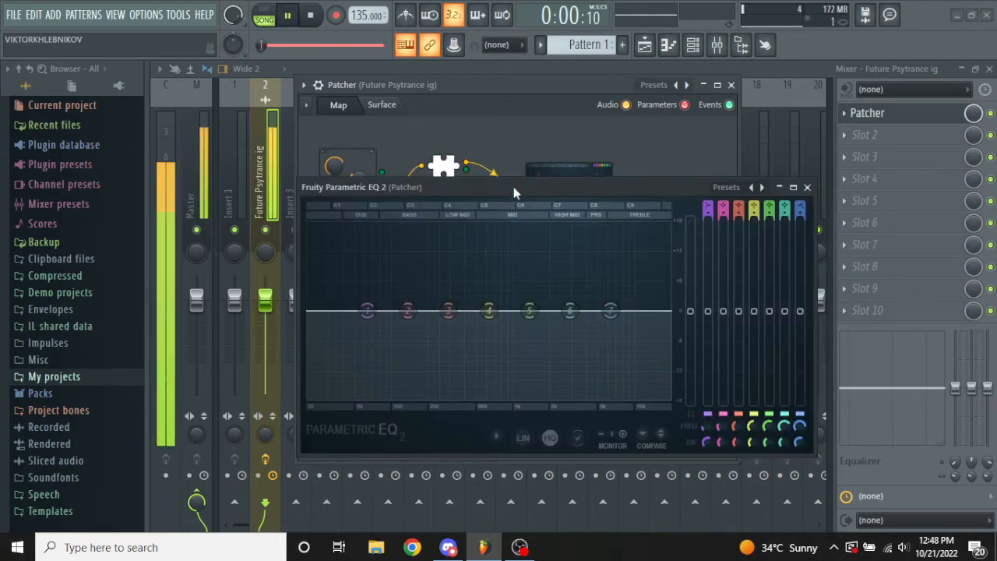
pyautogui.press('space')
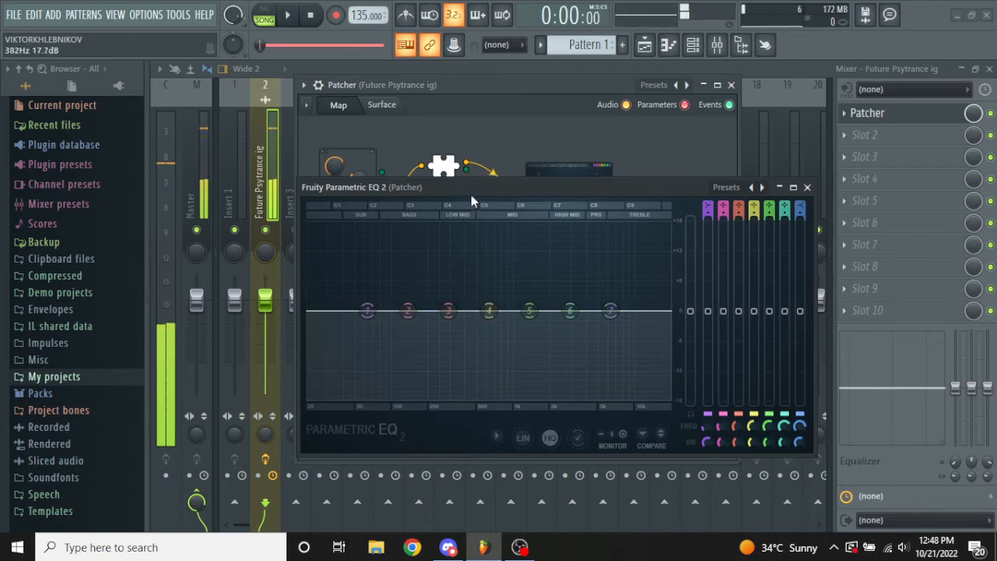
# Load the Mastering preset 20Hz + 18kHz cut in the lower equalizer, raise its low-pass frequency slightly and play the project.
pyautogui.click(726, 186)
pyautogui.moveTo(755, 224)
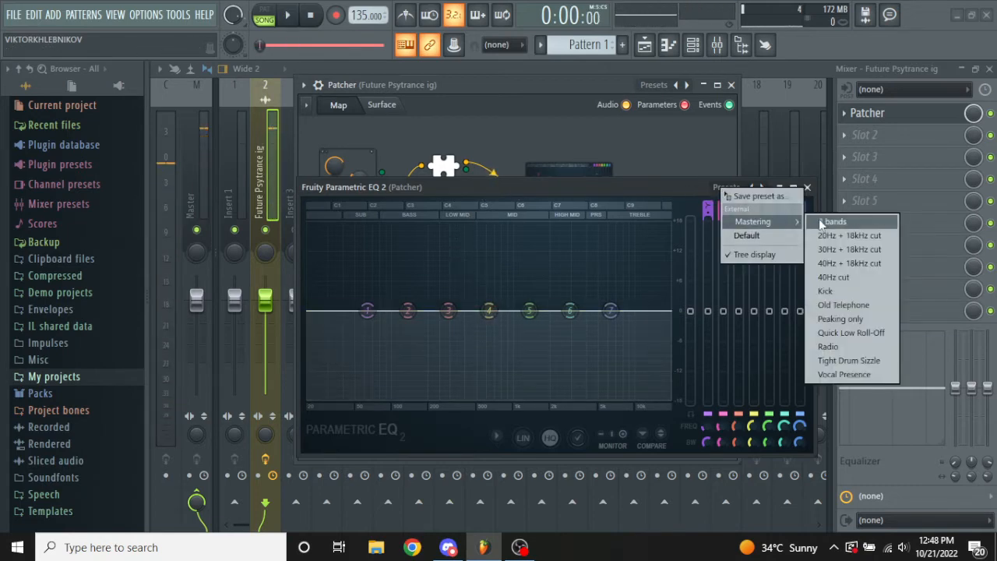
pyautogui.click(826, 235)
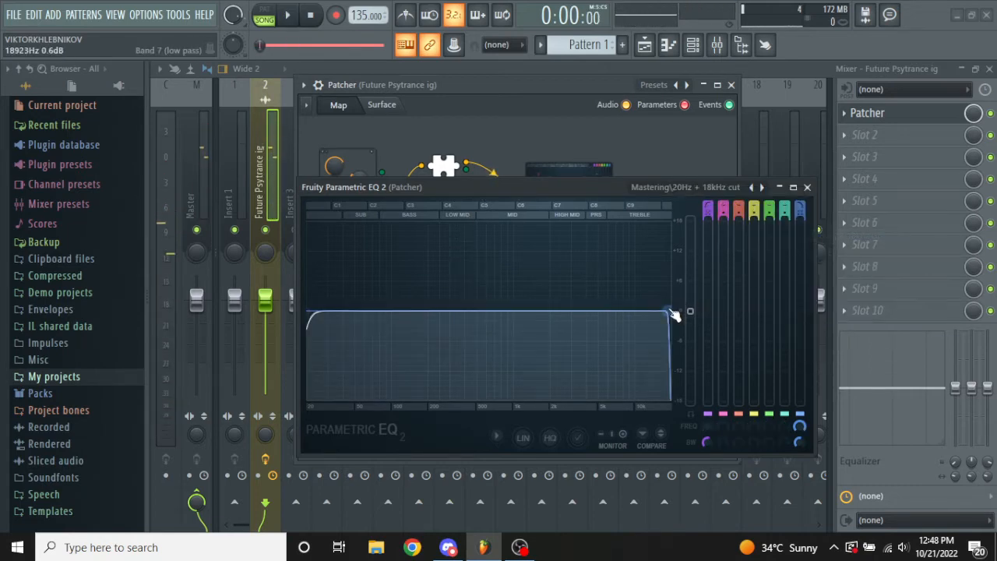
pyautogui.moveTo(668, 311)
pyautogui.mouseDown()
pyautogui.moveTo(326, 310)
pyautogui.moveTo(671, 311)
pyautogui.mouseUp()
pyautogui.press('space')
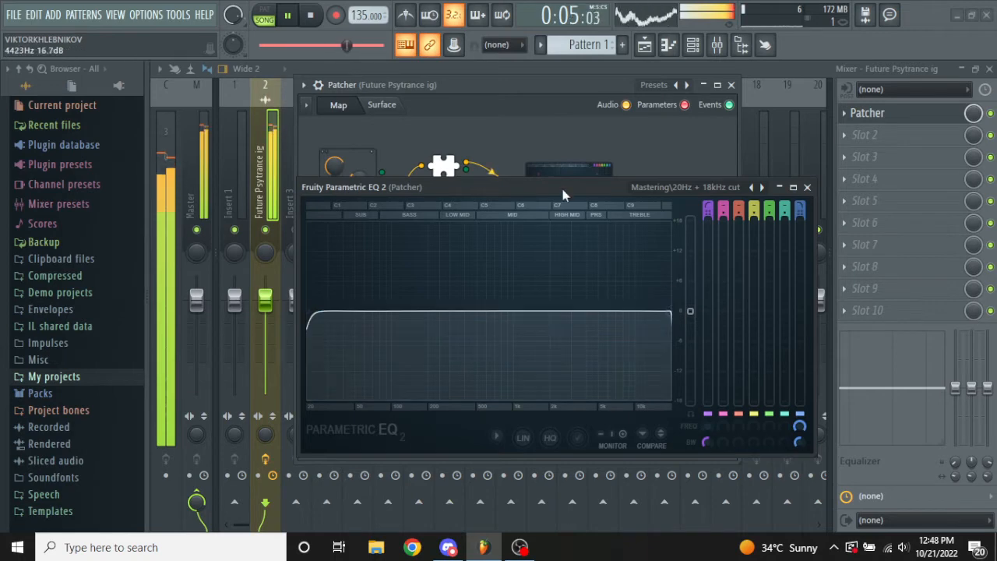
# Stop playback, then disconnect the upper Fruity Parametric EQ 2 from To FL Studio in Patcher, leaving its windows closed.
pyautogui.press('space')
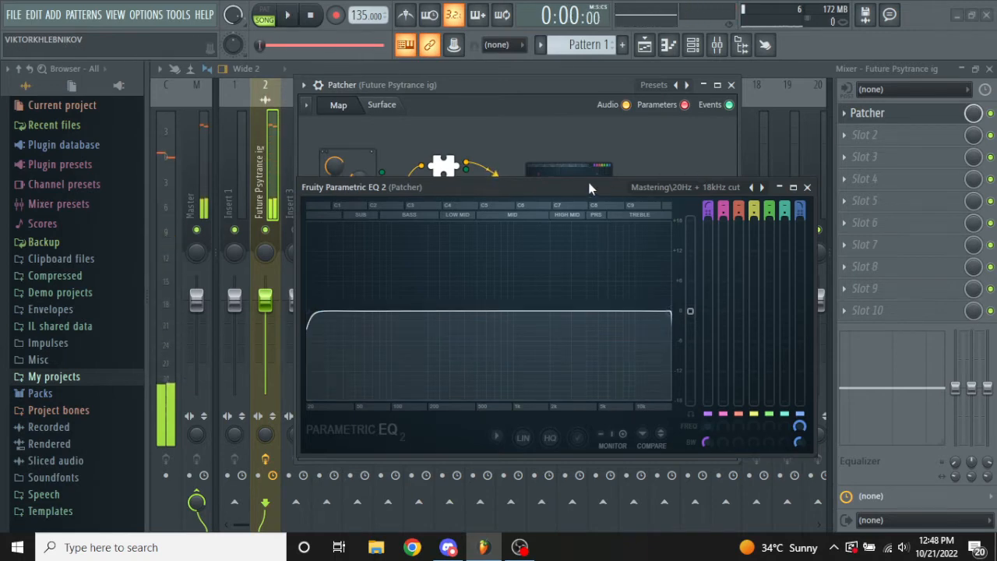
pyautogui.click(807, 187)
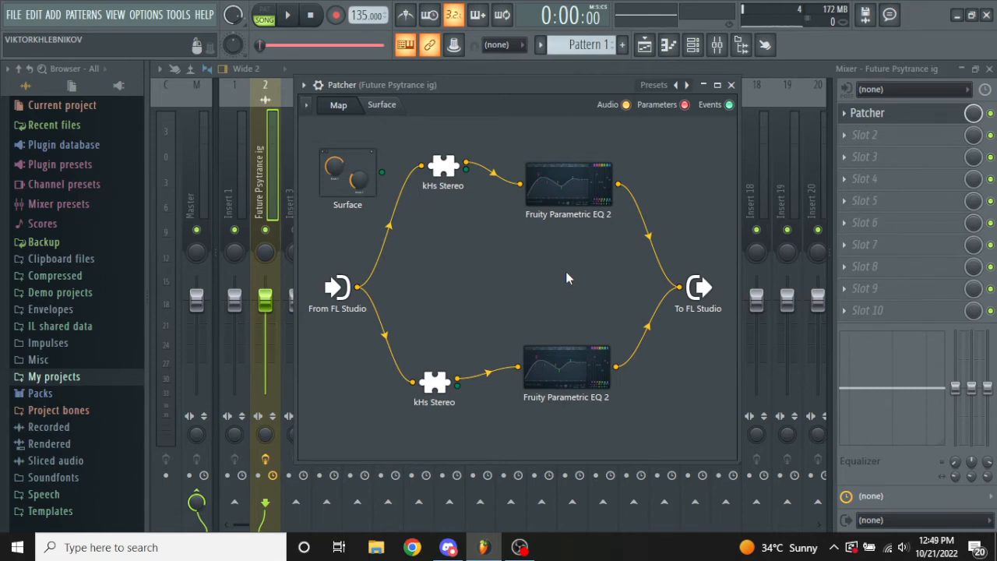
pyautogui.moveTo(574, 362); pyautogui.dragTo(580, 351)
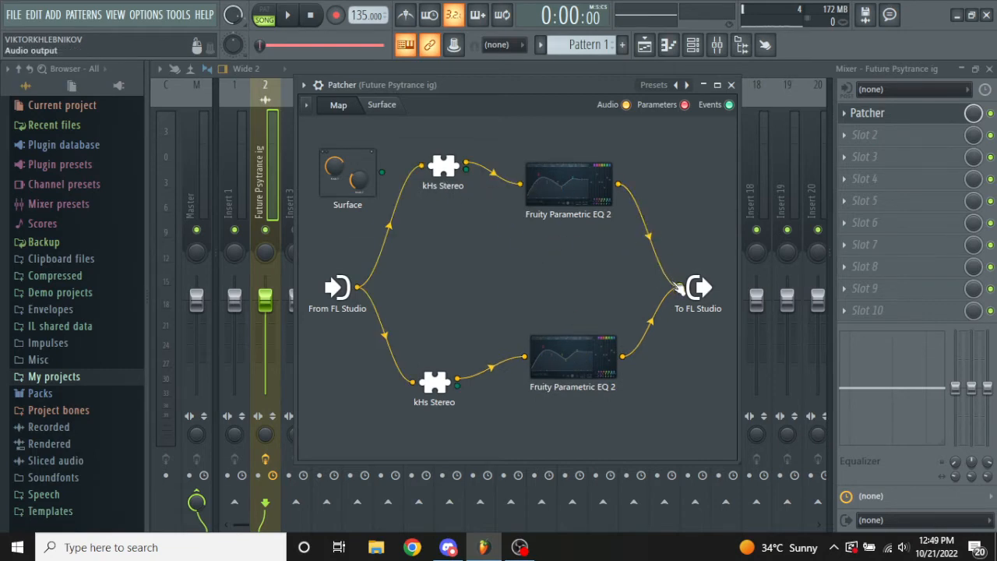
pyautogui.moveTo(678, 288); pyautogui.dragTo(563, 208)
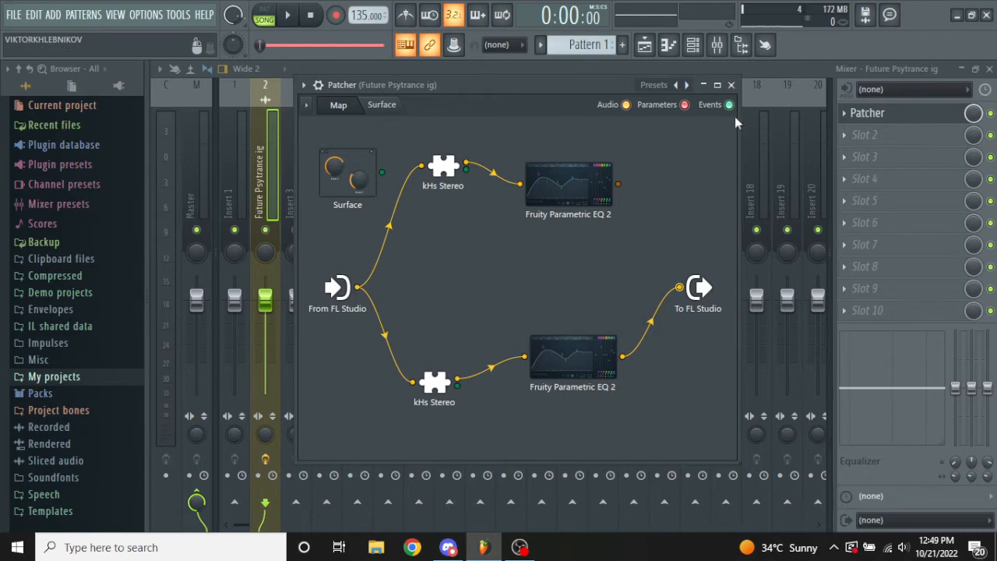
pyautogui.click(731, 85)
# Load TDR Nova into the first effect slot of the Master track and move its window fully into view.
pyautogui.click(195, 164)
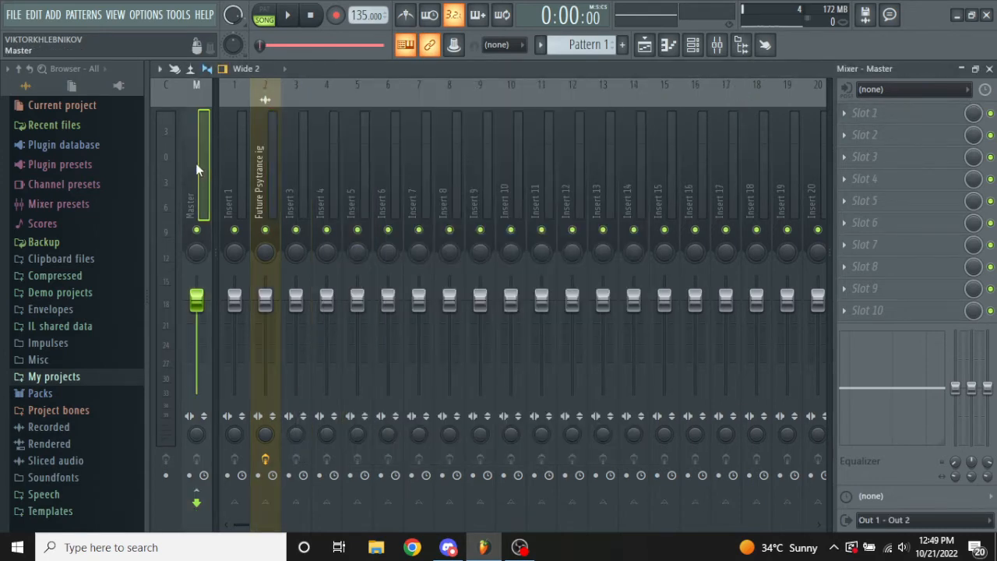
pyautogui.rightClick(196, 155)
pyautogui.press('Escape')
pyautogui.click(845, 115)
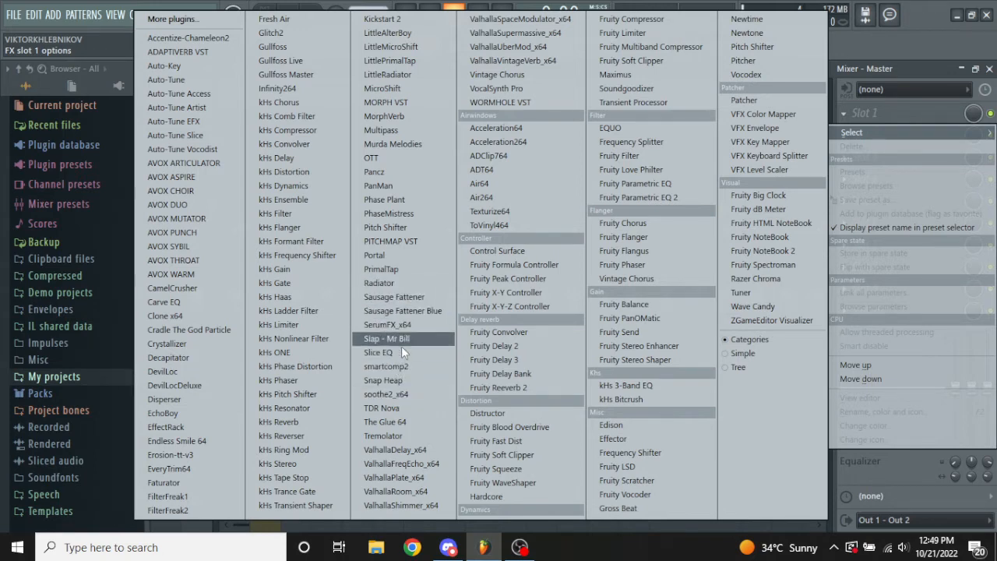
pyautogui.click(400, 409)
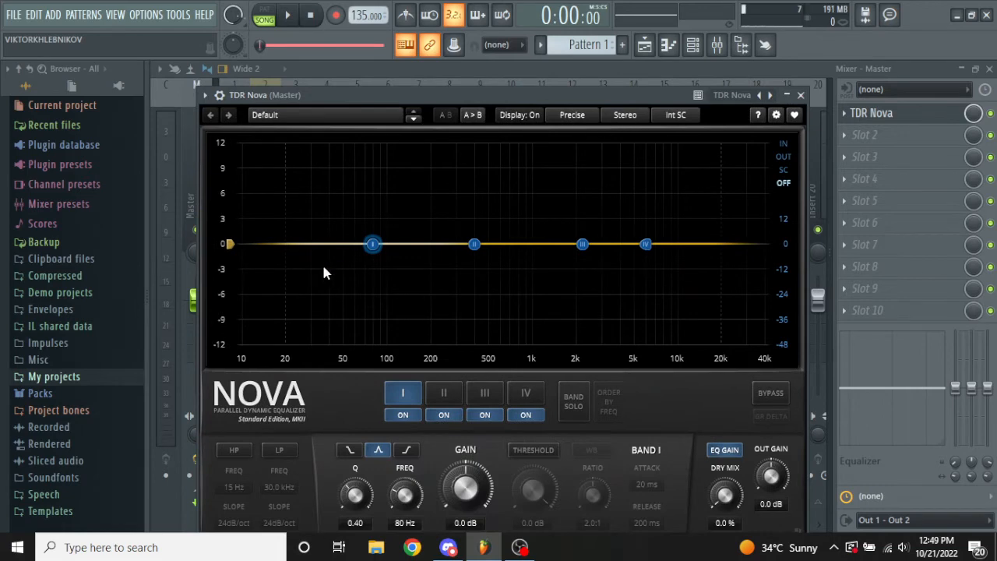
pyautogui.moveTo(344, 97); pyautogui.dragTo(352, 70)
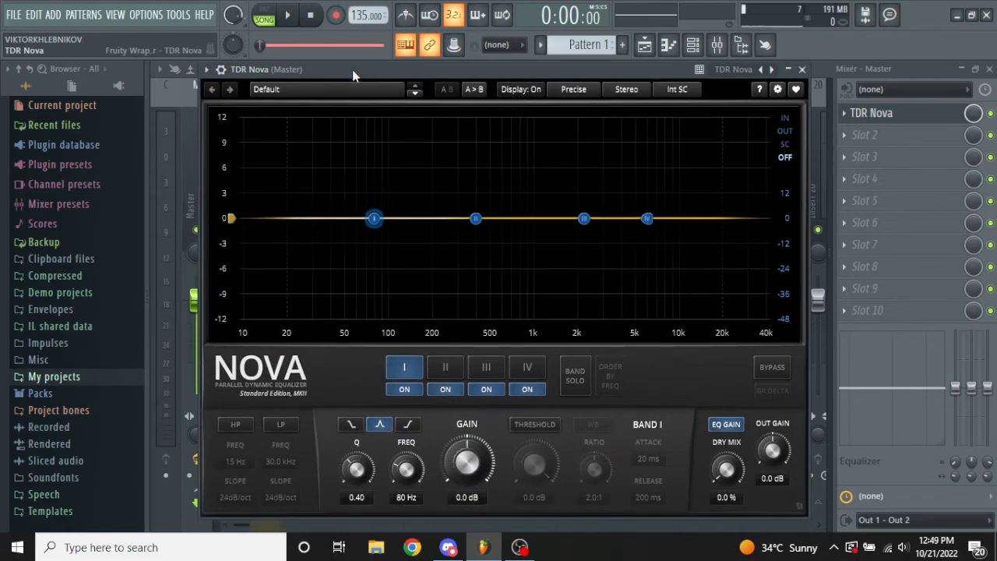
# Compare TDR Nova's Stereo, Mono and Sum channel modes during playback and return it to Stereo.
pyautogui.click(624, 90)
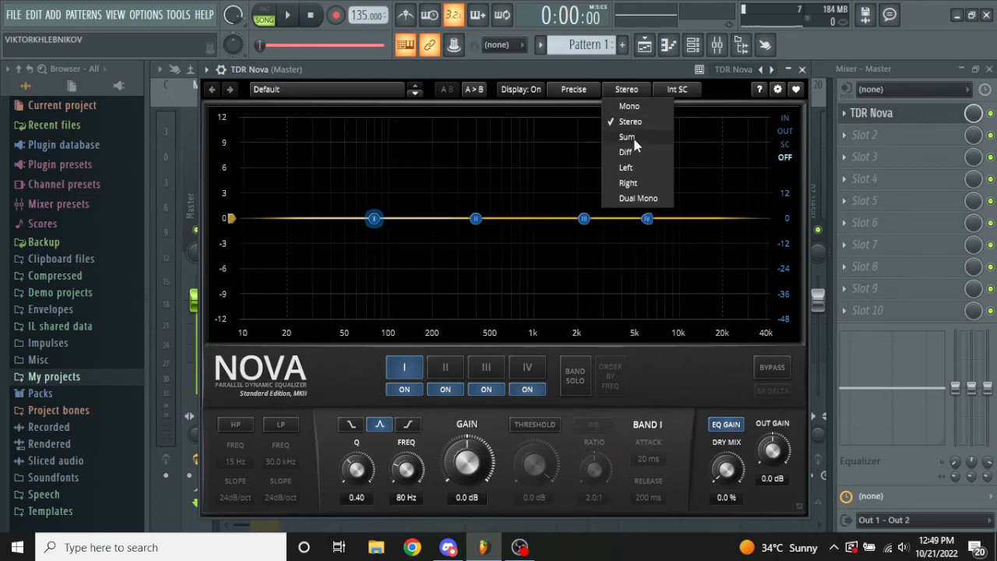
pyautogui.click(631, 122)
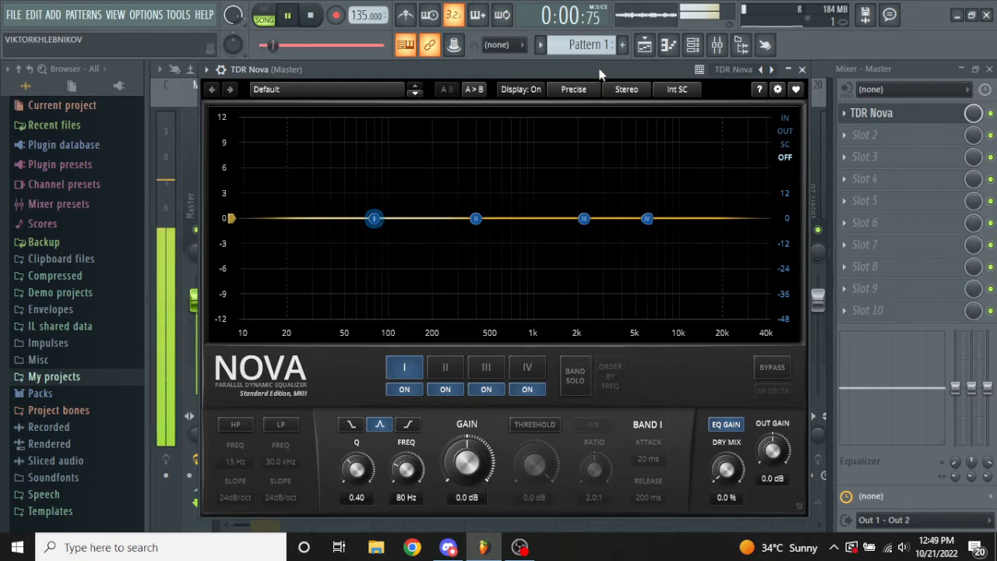
pyautogui.click(616, 91)
pyautogui.click(619, 105)
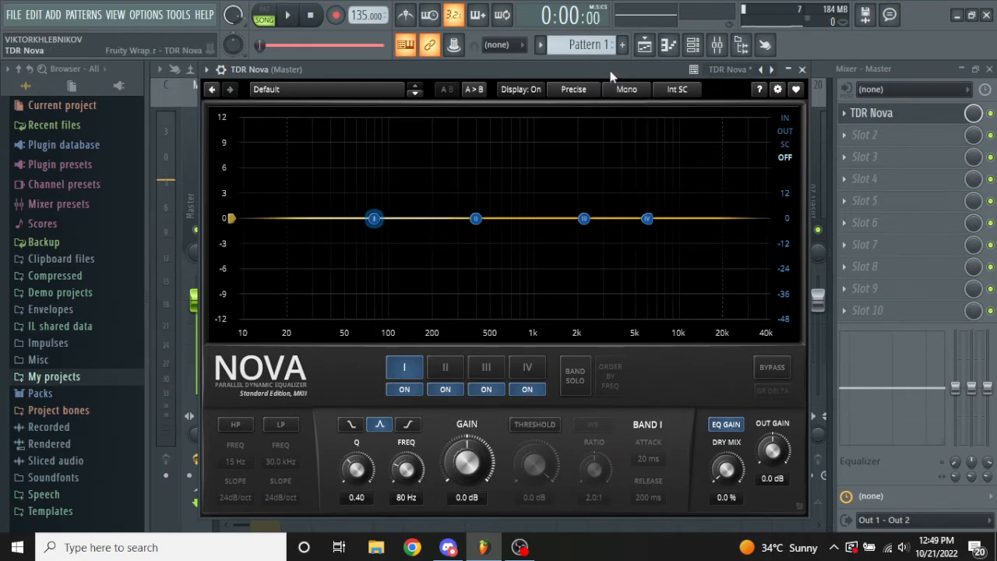
pyautogui.click(616, 89)
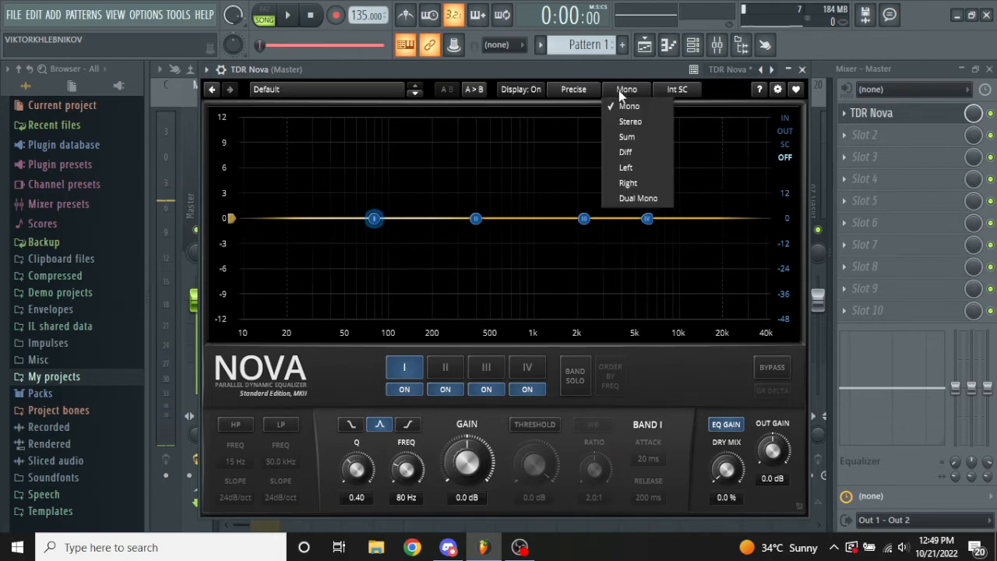
pyautogui.click(624, 129)
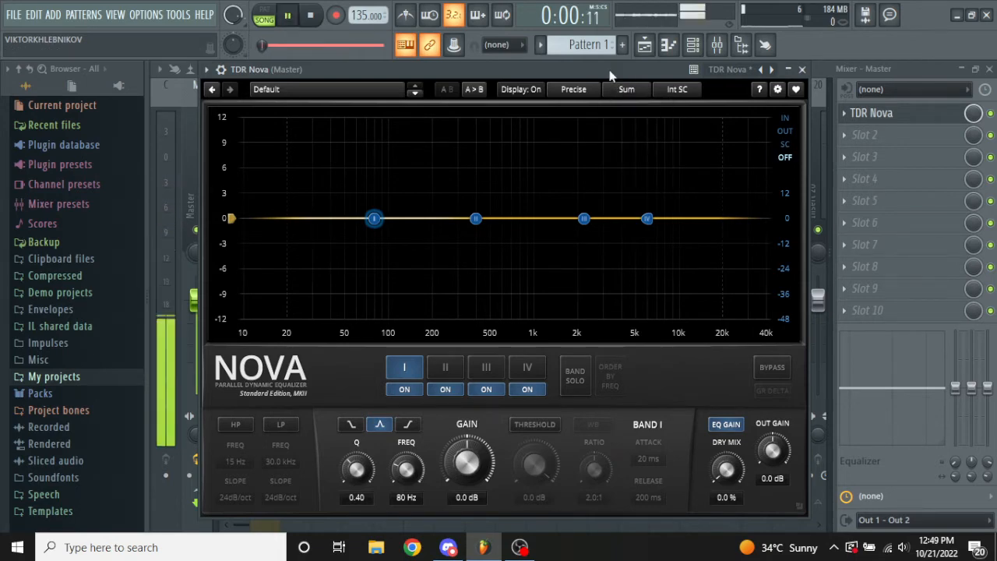
pyautogui.click(627, 90)
pyautogui.click(629, 122)
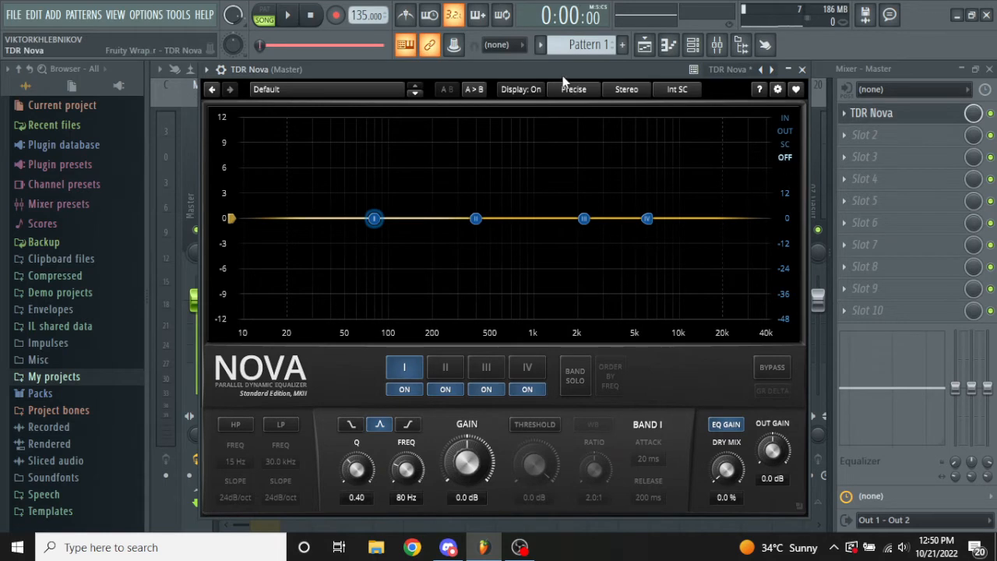
# Check TDR Nova's display setting and look through the controls of bands II, III, IV and I.
pyautogui.click(528, 89)
pyautogui.click(528, 89)
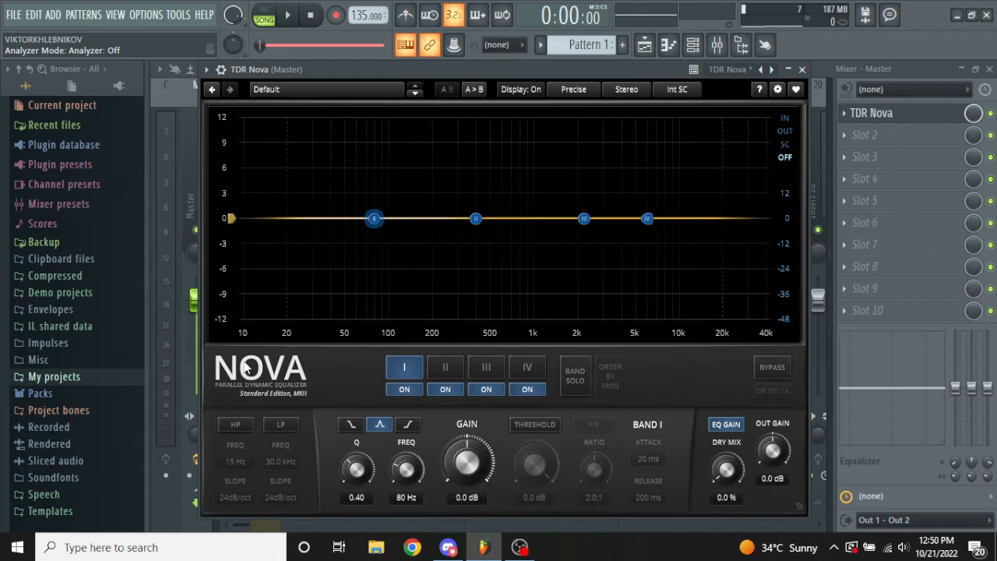
pyautogui.click(443, 366)
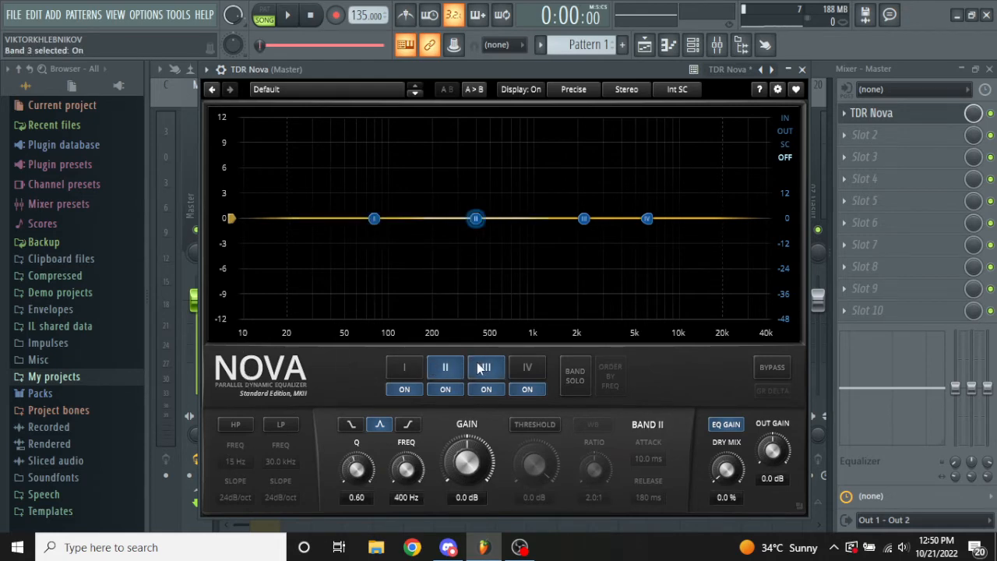
pyautogui.click(486, 367)
pyautogui.click(529, 364)
pyautogui.click(405, 368)
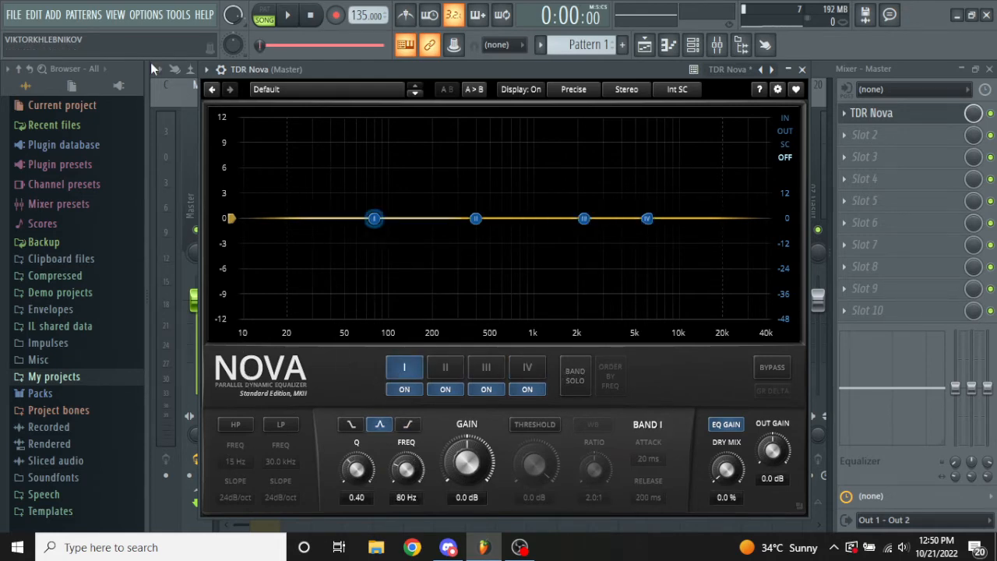
# Load the Wideband Dyn preset in TDR Nova and briefly play the project through it.
pyautogui.click(351, 91)
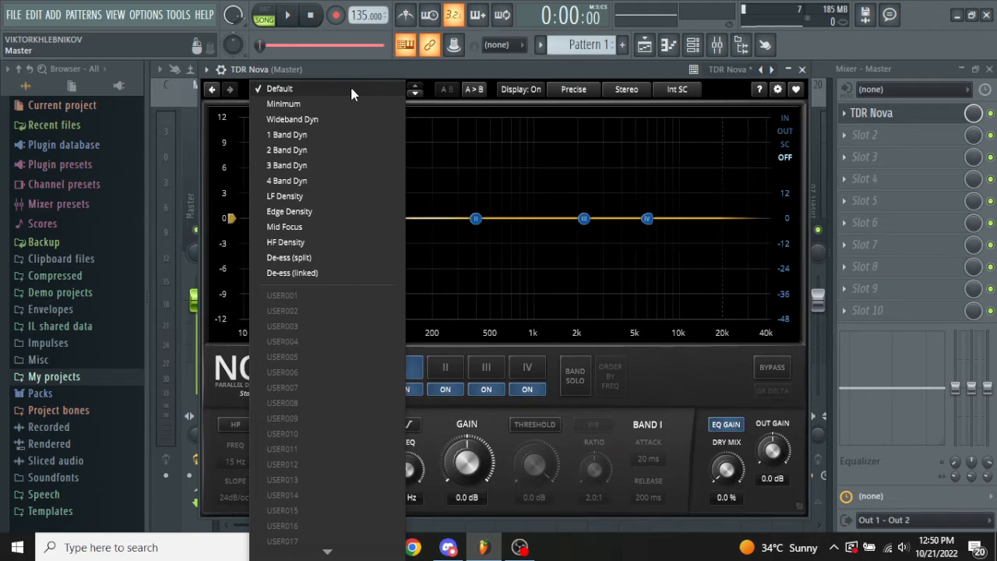
pyautogui.click(318, 118)
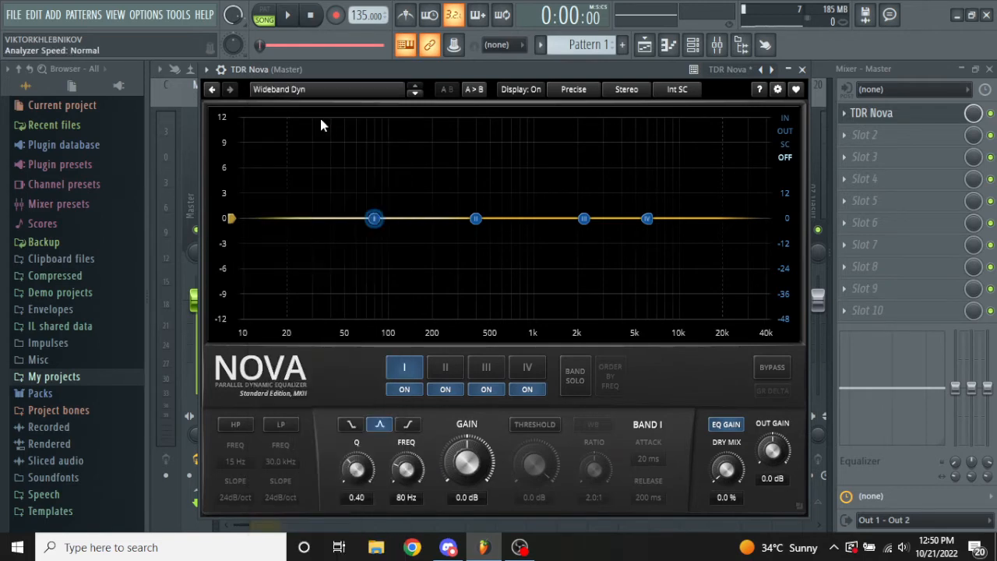
pyautogui.press('space')
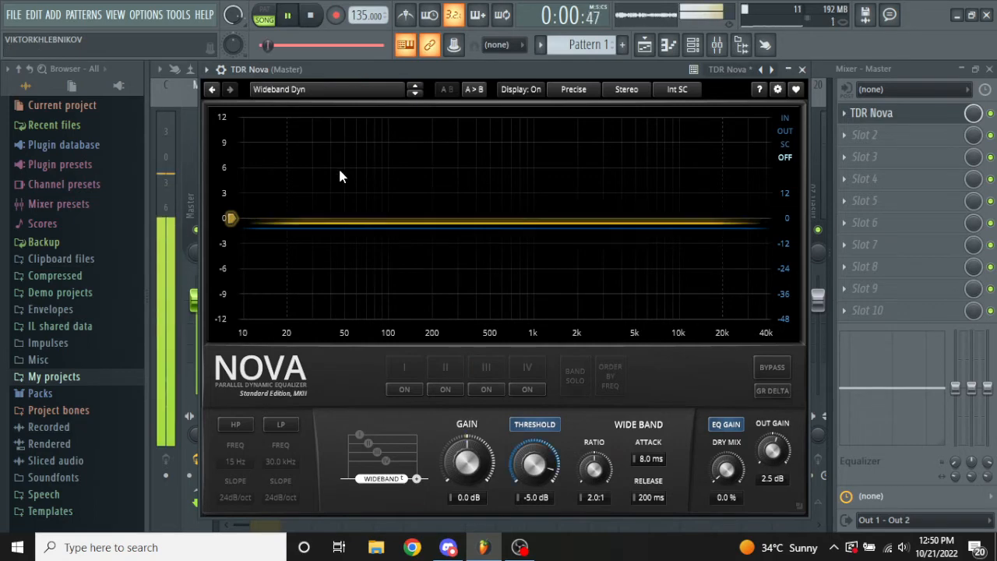
pyautogui.press('space')
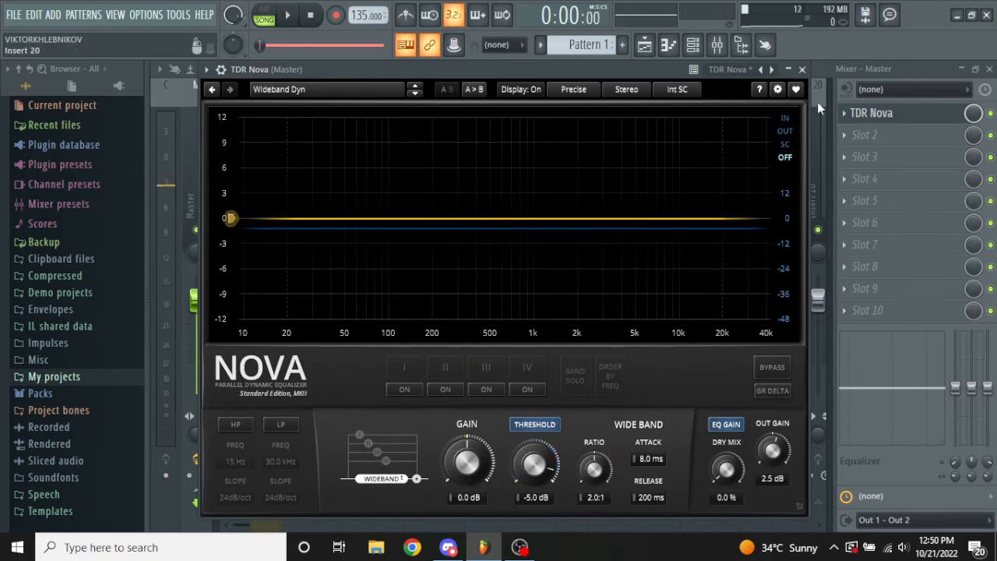
# Close TDR Nova and delete it from the Master track's first effect slot.
pyautogui.click(802, 69)
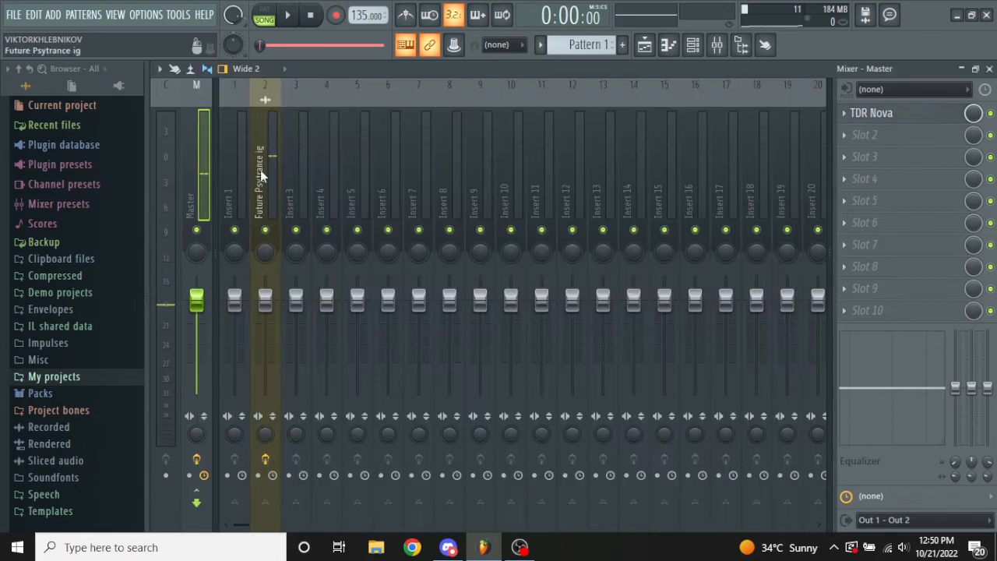
pyautogui.click(844, 115)
pyautogui.click(865, 148)
pyautogui.click(562, 321)
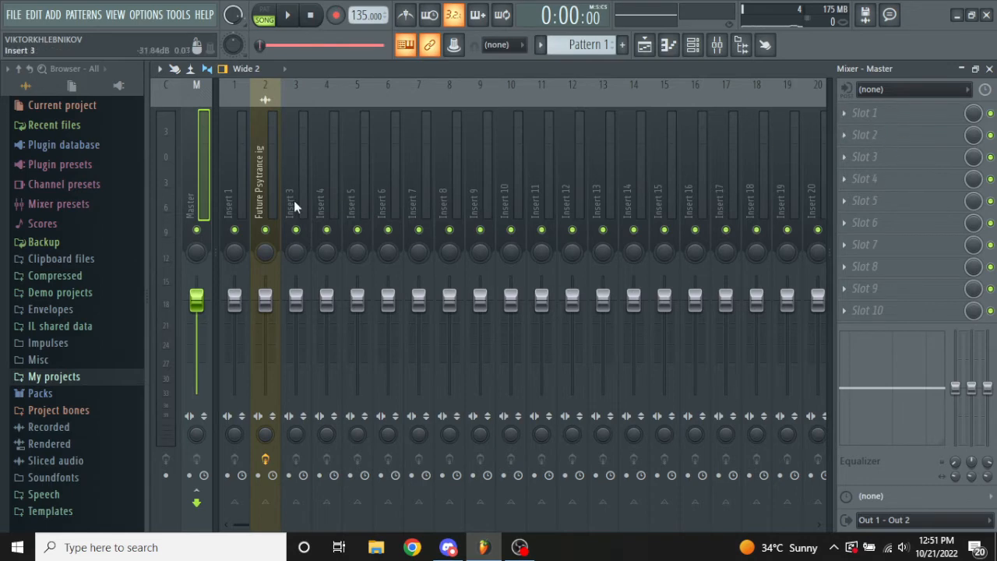
# Reopen Patcher on the Future Psytrance ig track and reset the lower Fruity Parametric EQ 2 to the Default preset.
pyautogui.click(266, 187)
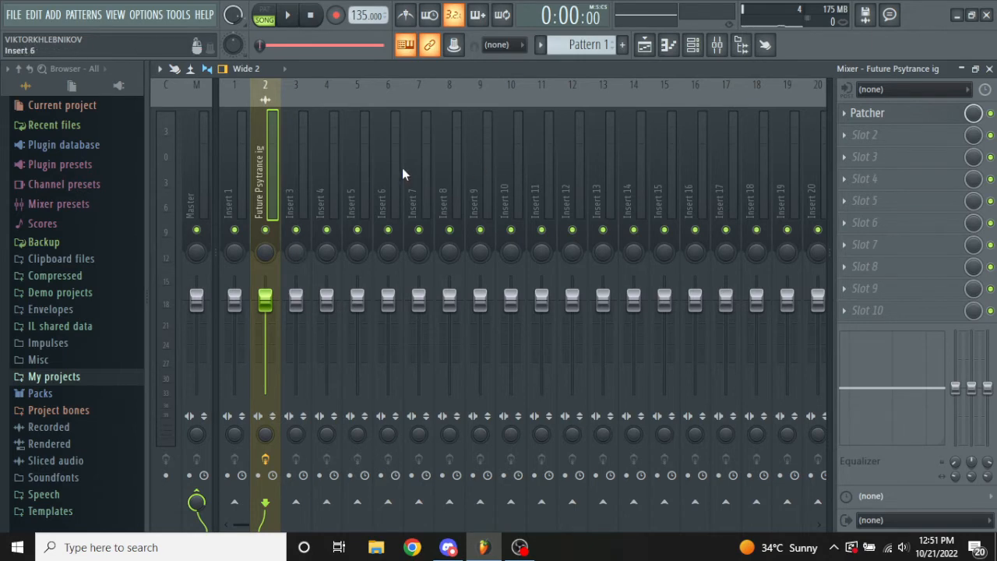
pyautogui.click(925, 125)
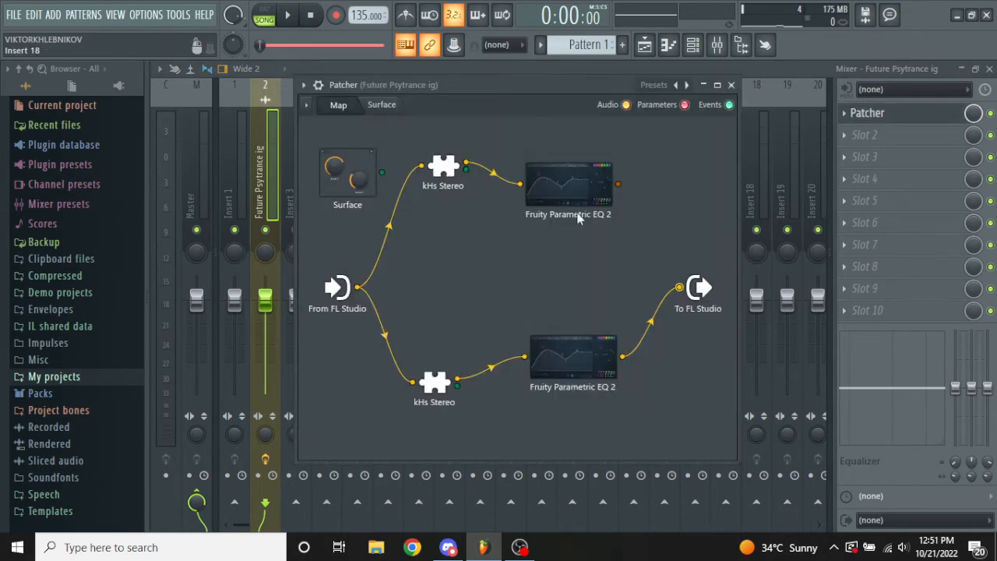
pyautogui.click(567, 357)
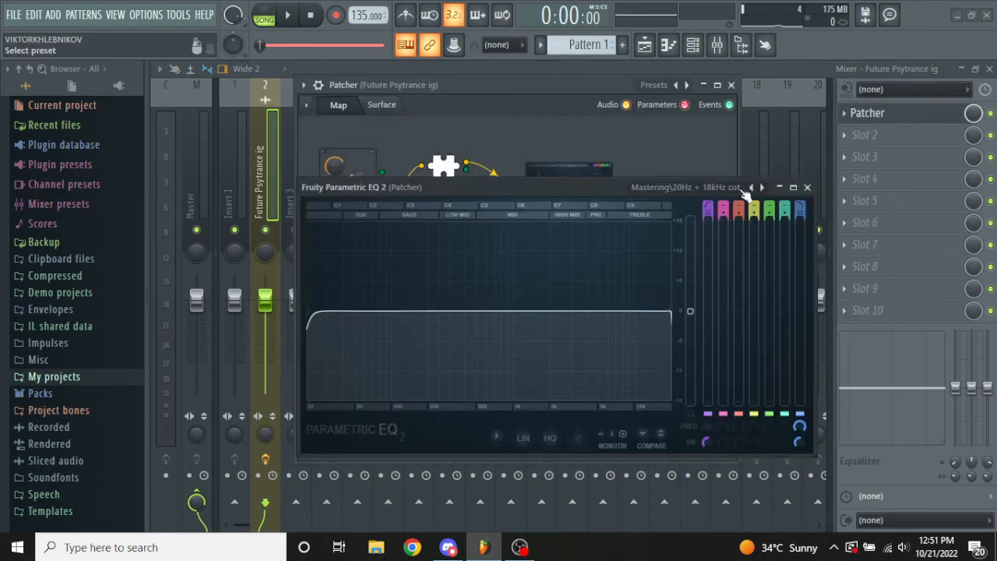
pyautogui.click(740, 188)
pyautogui.click(746, 237)
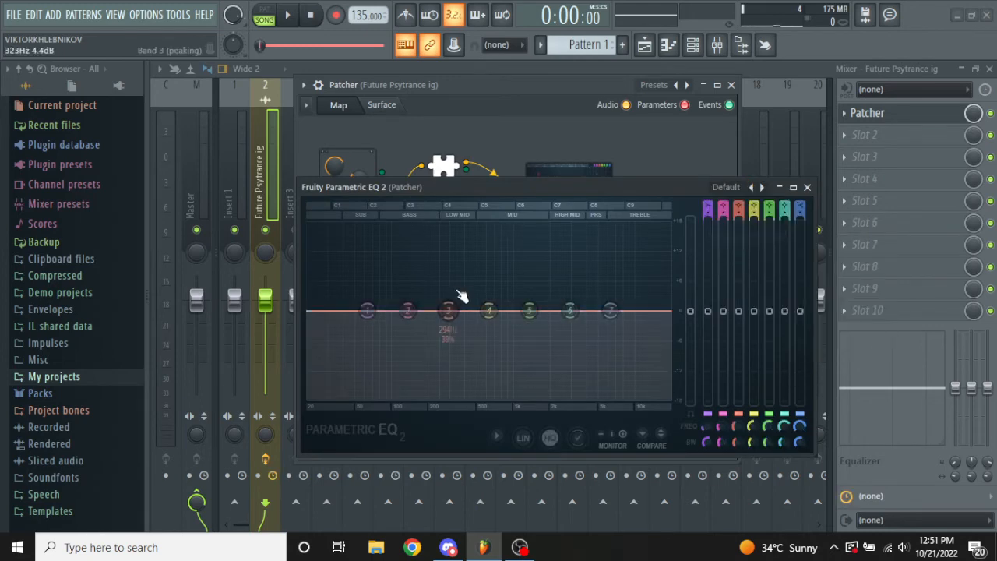
pyautogui.rightClick(367, 312)
pyautogui.moveTo(392, 347)
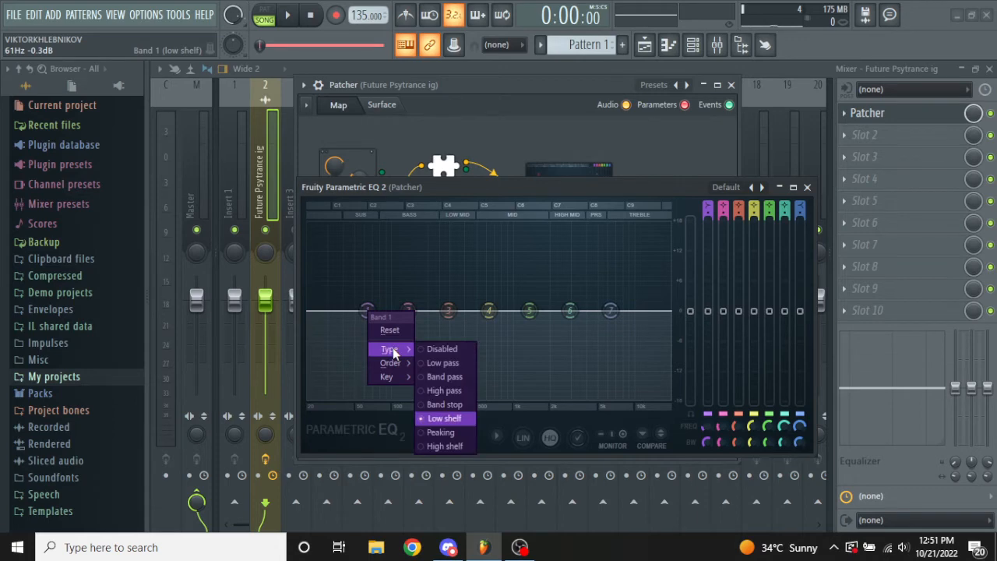
pyautogui.click(440, 365)
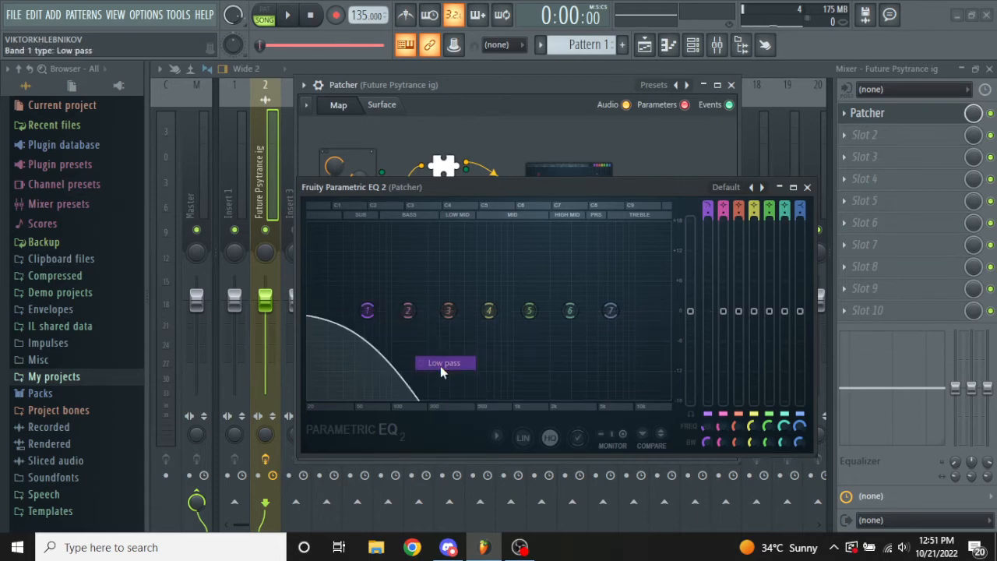
# Make band 1 of the lower equalizer a high pass filter at about 100 Hz with a bandwidth of 61%.
pyautogui.rightClick(366, 312)
pyautogui.moveTo(399, 350)
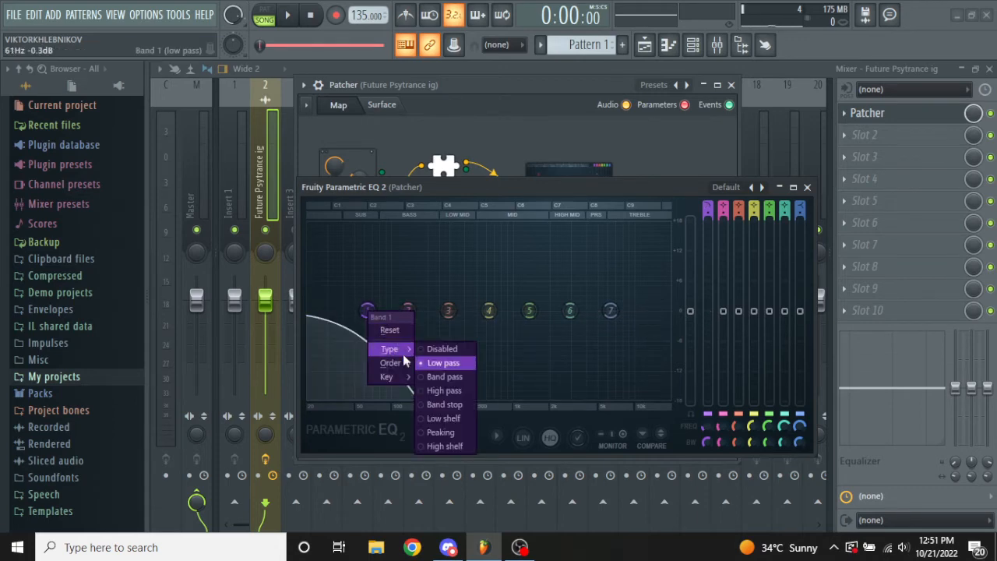
pyautogui.click(449, 391)
pyautogui.scroll(6, 707, 214)
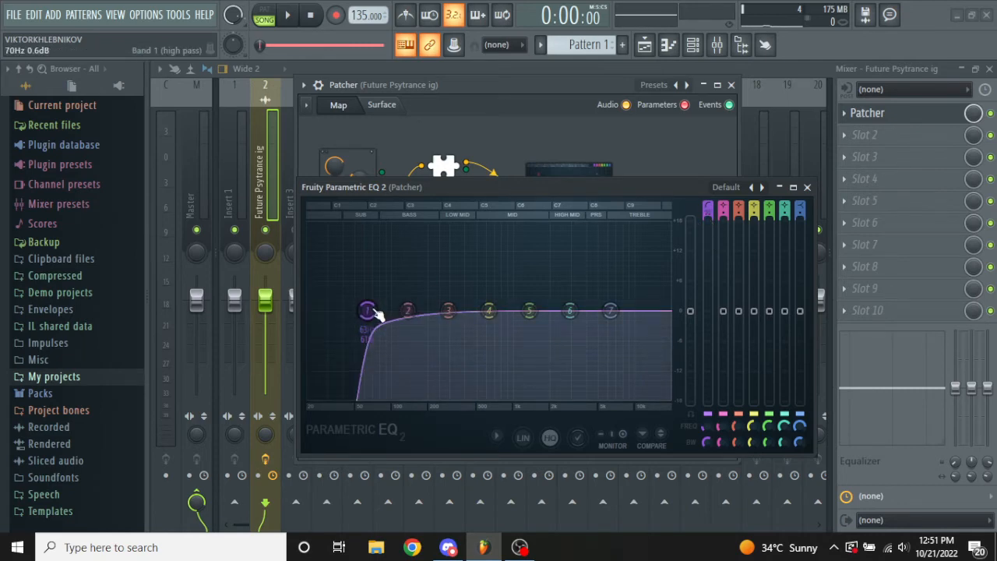
pyautogui.moveTo(374, 312); pyautogui.dragTo(391, 311)
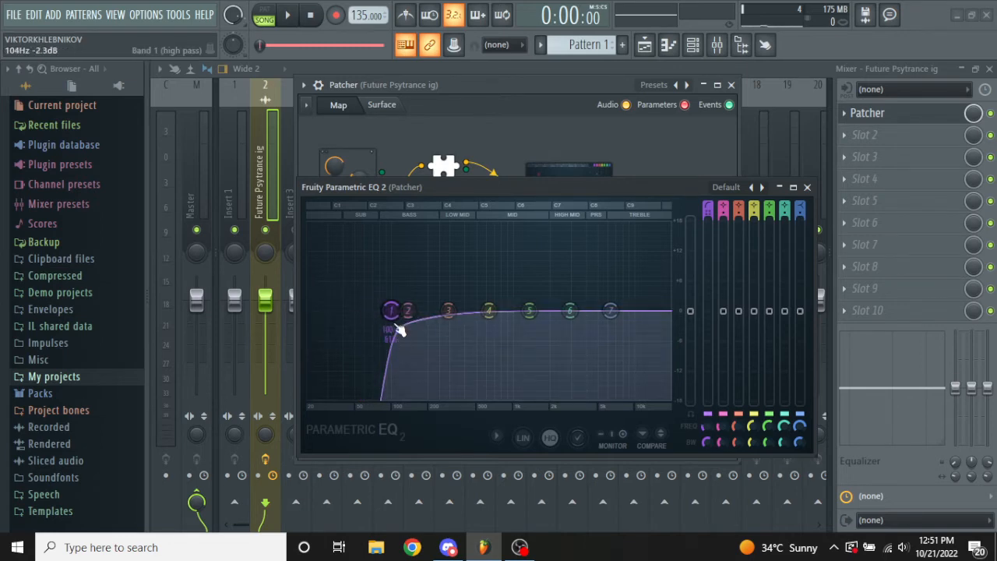
# Play the project briefly, then shift band 2 slightly down and up in frequency, and raise band 1's bandwidth to 66%.
pyautogui.press('space')
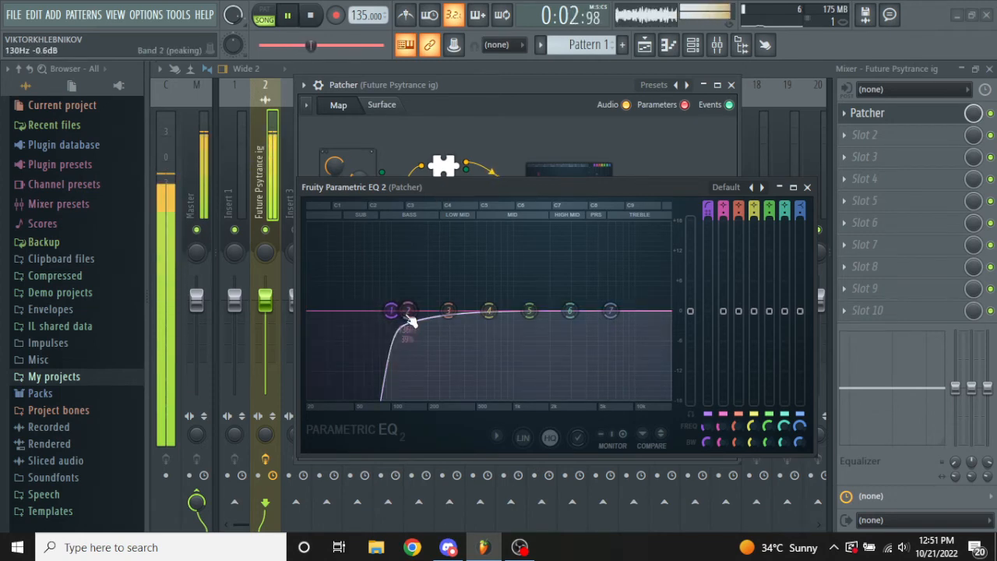
pyautogui.press('space')
pyautogui.moveTo(408, 312); pyautogui.dragTo(422, 328)
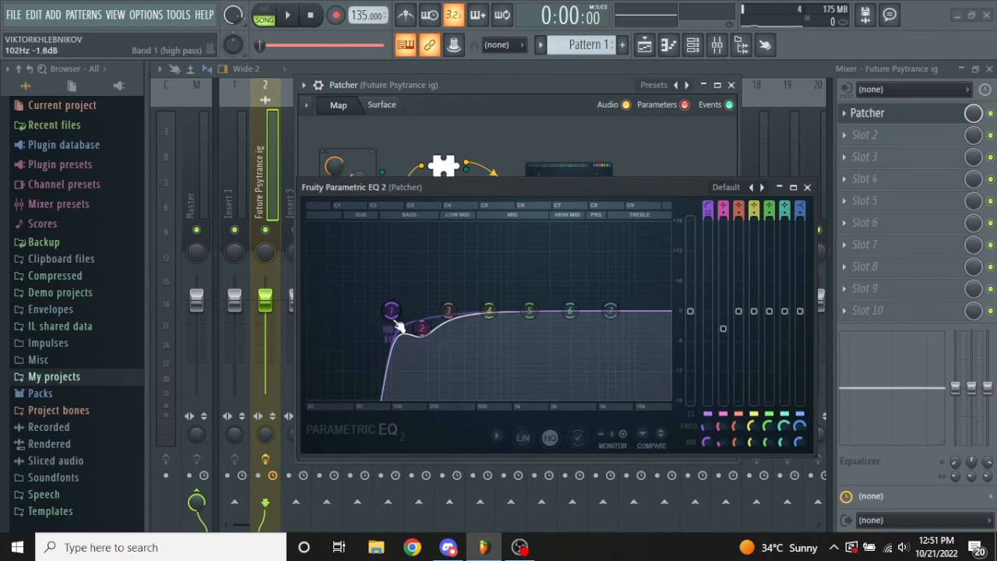
pyautogui.scroll(2, 398, 321)
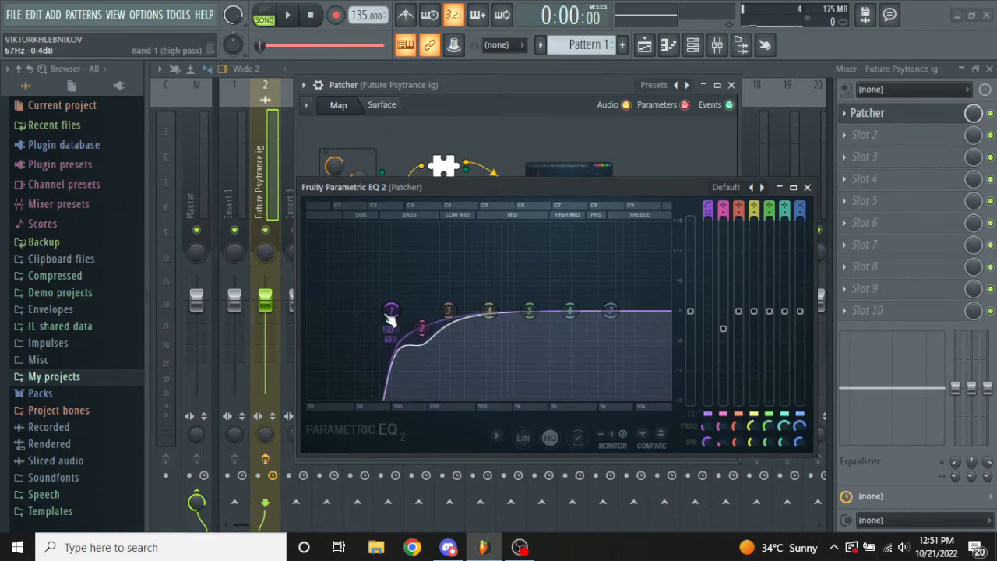
# Raise the gain of band 2 slightly in the lower Fruity Parametric EQ 2, audition the result, and close the equalizer.
pyautogui.moveTo(423, 330); pyautogui.dragTo(420, 322)
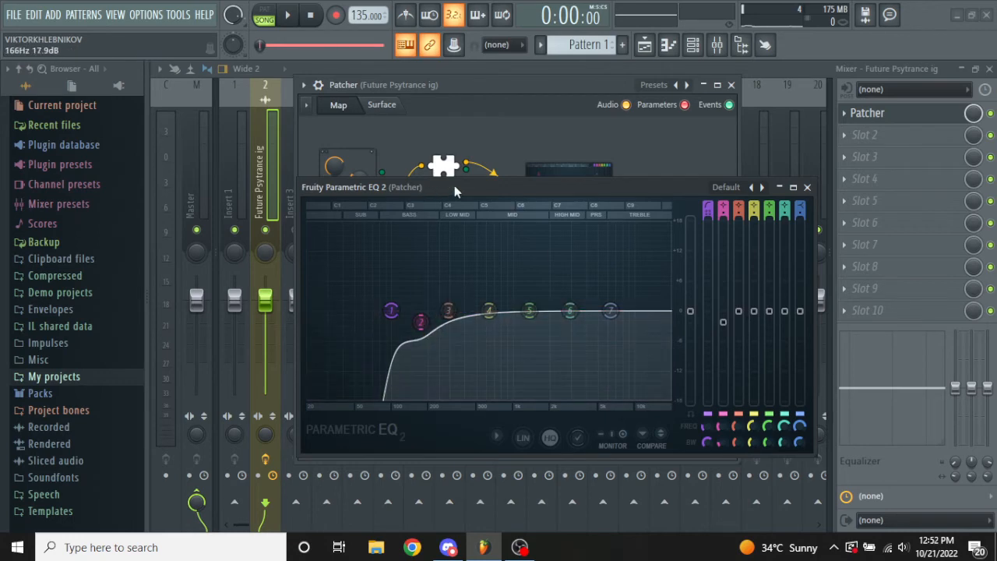
pyautogui.moveTo(454, 186); pyautogui.dragTo(440, 152)
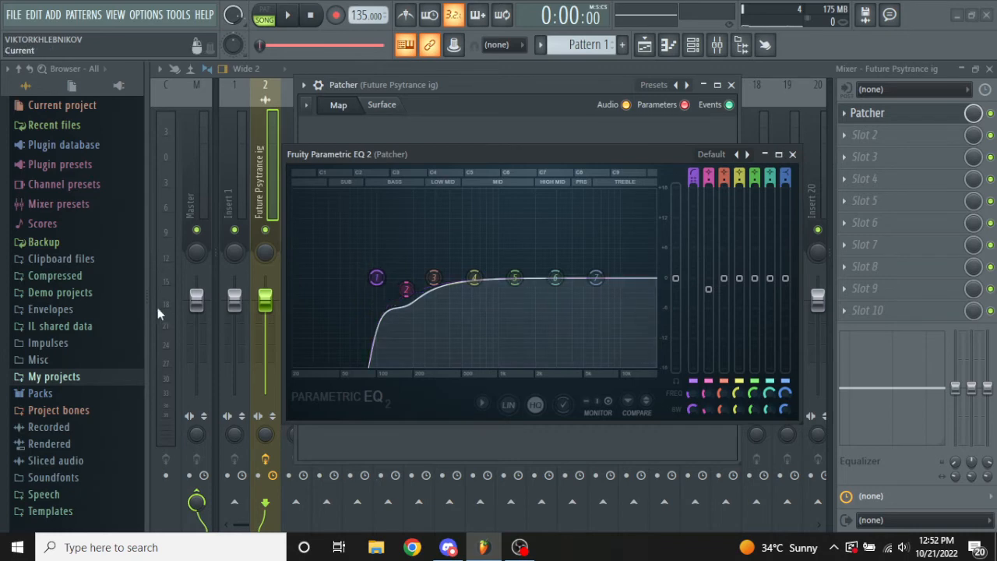
pyautogui.press('space')
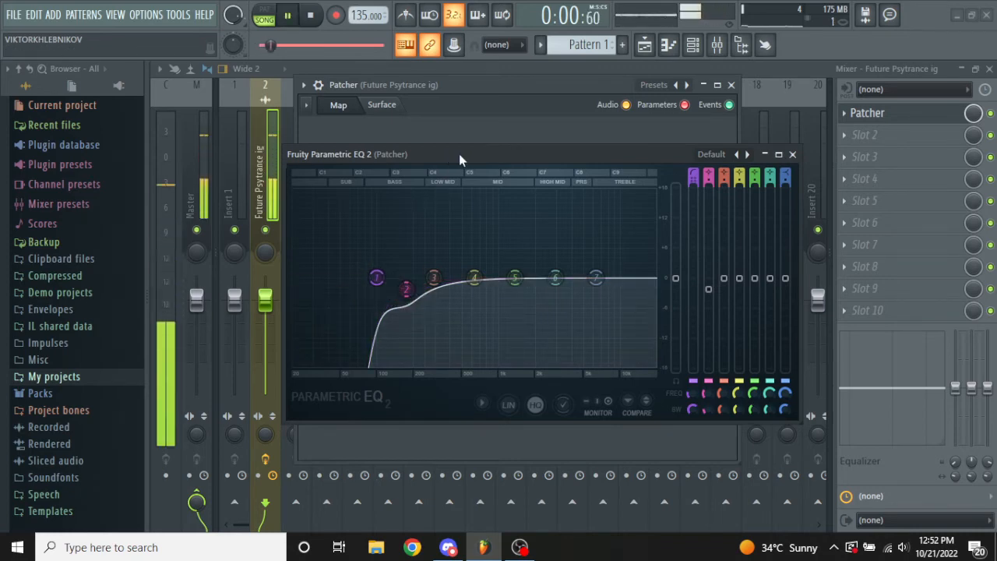
pyautogui.click(793, 154)
pyautogui.press('space')
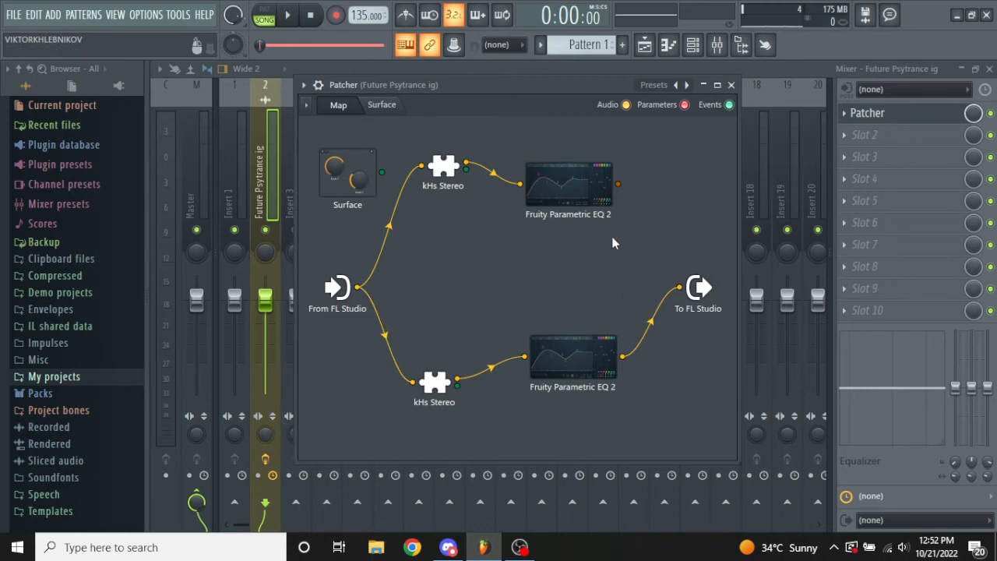
# Reconnect the upper Fruity Parametric EQ 2 to the To FL Studio output, start playback, and close Patcher.
pyautogui.moveTo(621, 190); pyautogui.dragTo(681, 288)
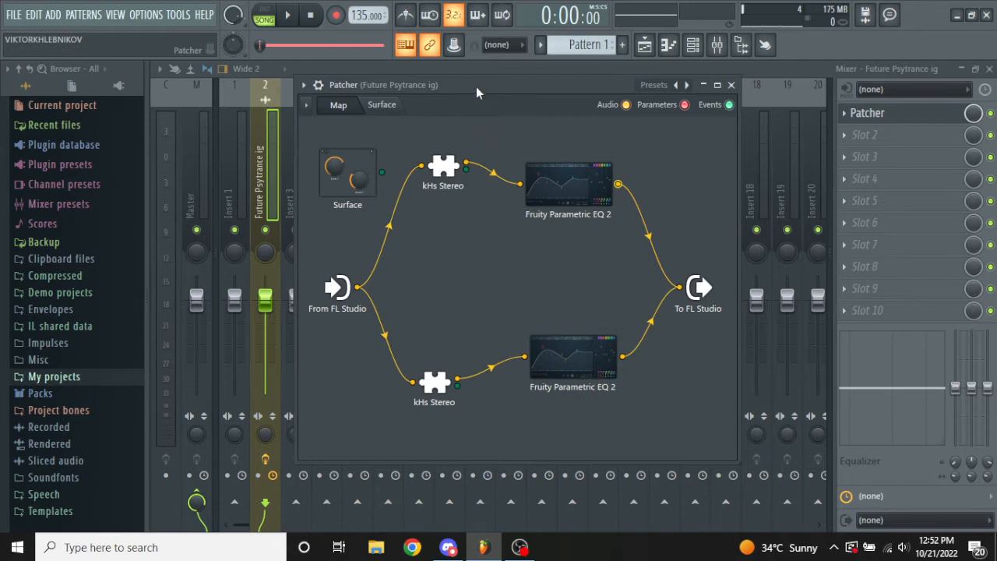
pyautogui.press('space')
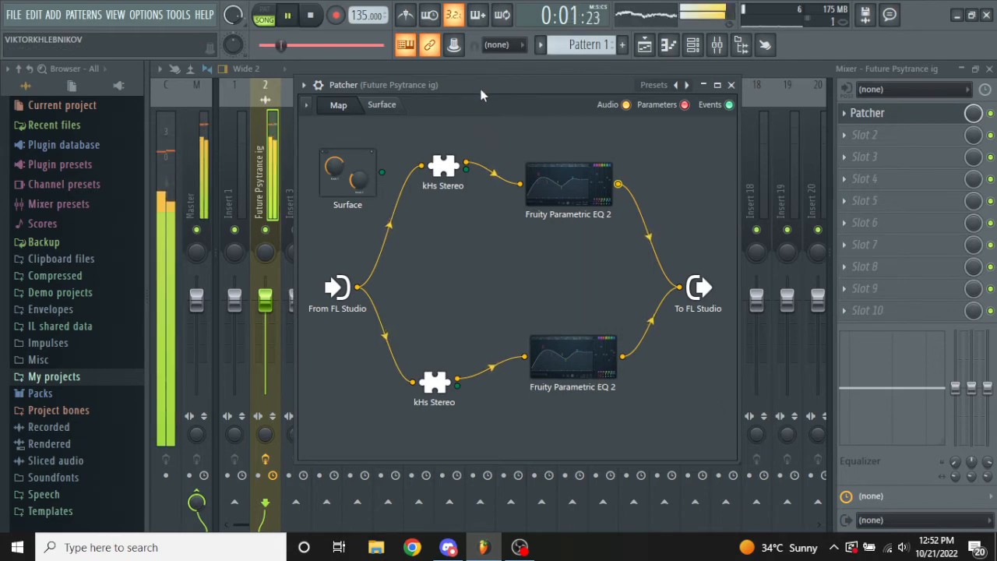
pyautogui.click(731, 84)
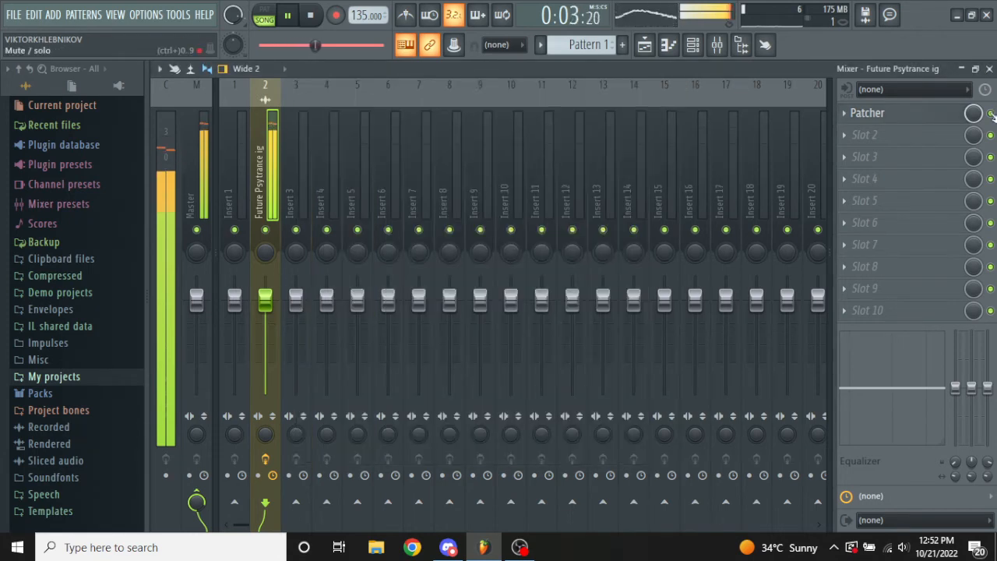
# Compare the Future Psytrance ig track with Patcher bypassed and enabled, leaving Patcher enabled and playback stopped.
pyautogui.press('space')
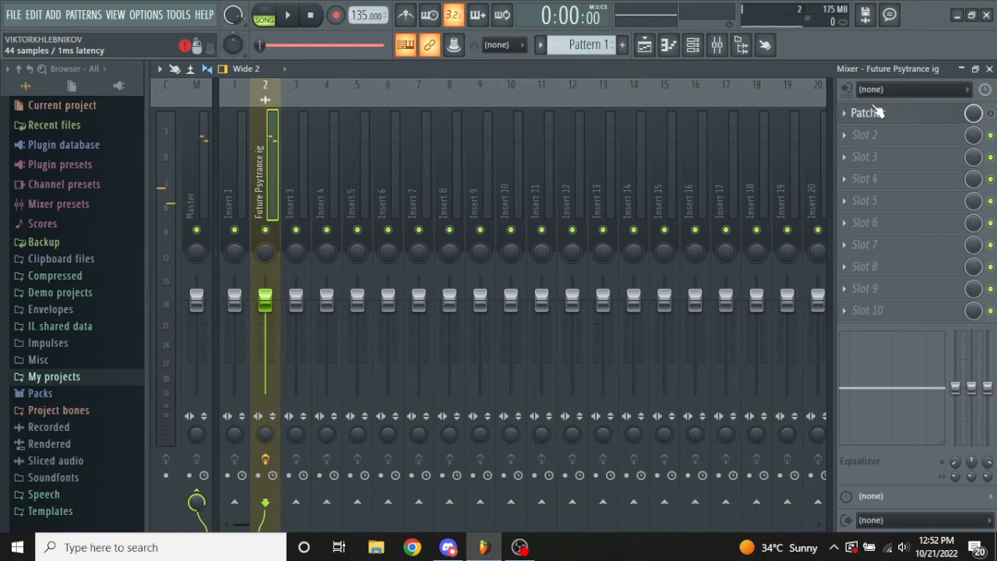
pyautogui.click(991, 114)
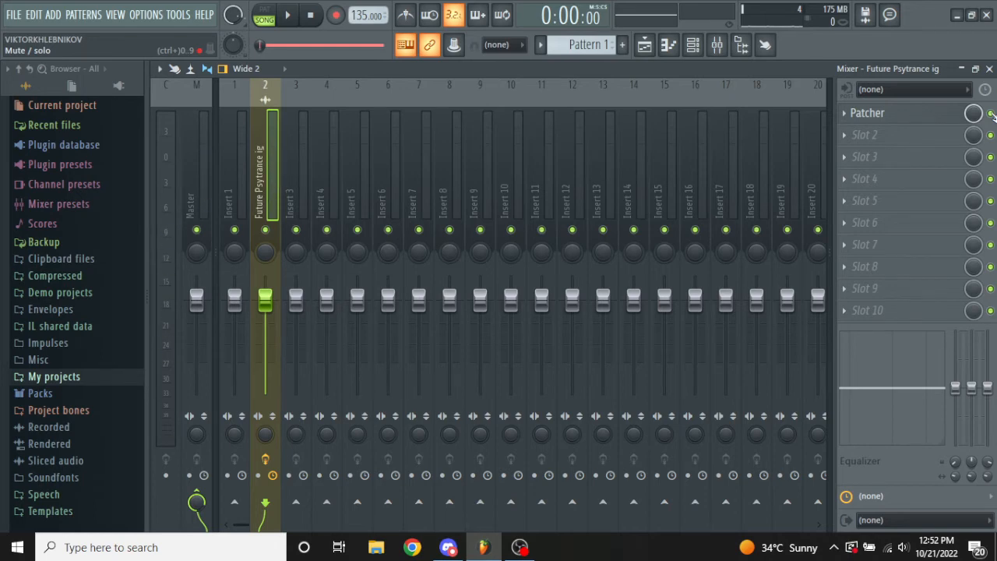
pyautogui.press('space')
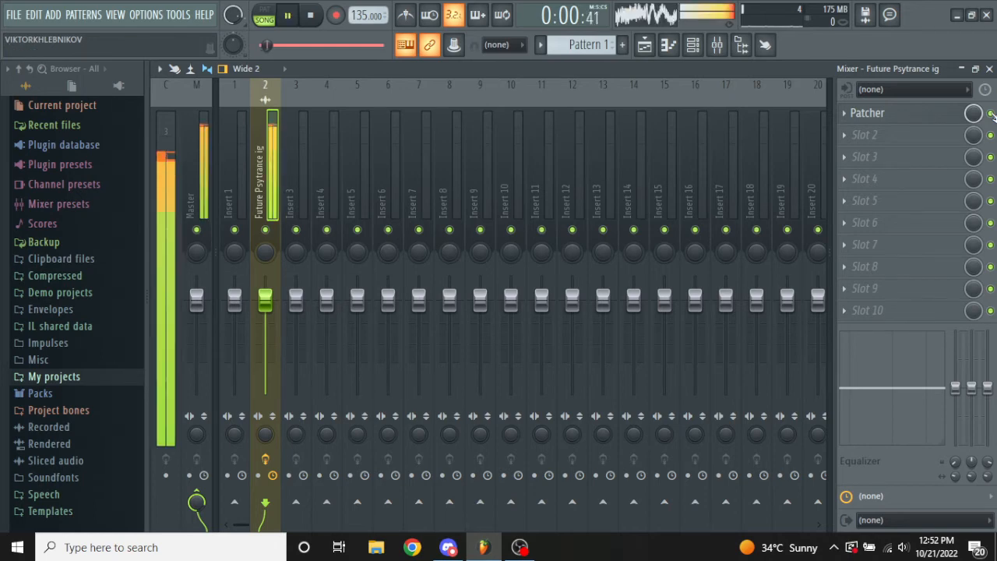
pyautogui.press('space')
# Reopen Patcher, disconnect the lower kHs Stereo from its Fruity Parametric EQ 2, and move that equalizer out of the way.
pyautogui.click(923, 121)
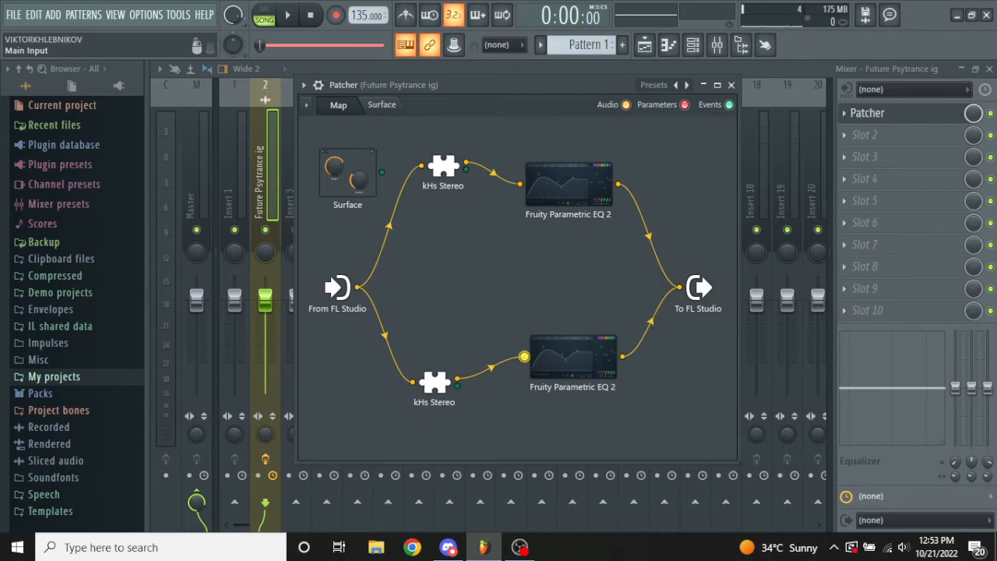
pyautogui.click(525, 356)
pyautogui.moveTo(562, 354); pyautogui.dragTo(632, 384)
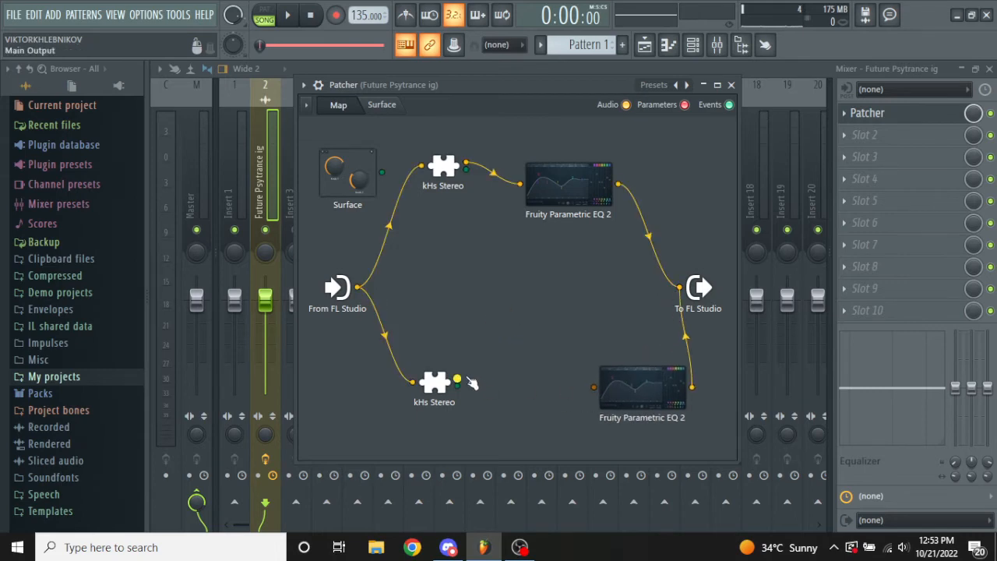
# Add OTT to the Patcher map and route the lower kHs Stereo through it to the To FL Studio output.
pyautogui.rightClick(517, 312)
pyautogui.click(519, 315)
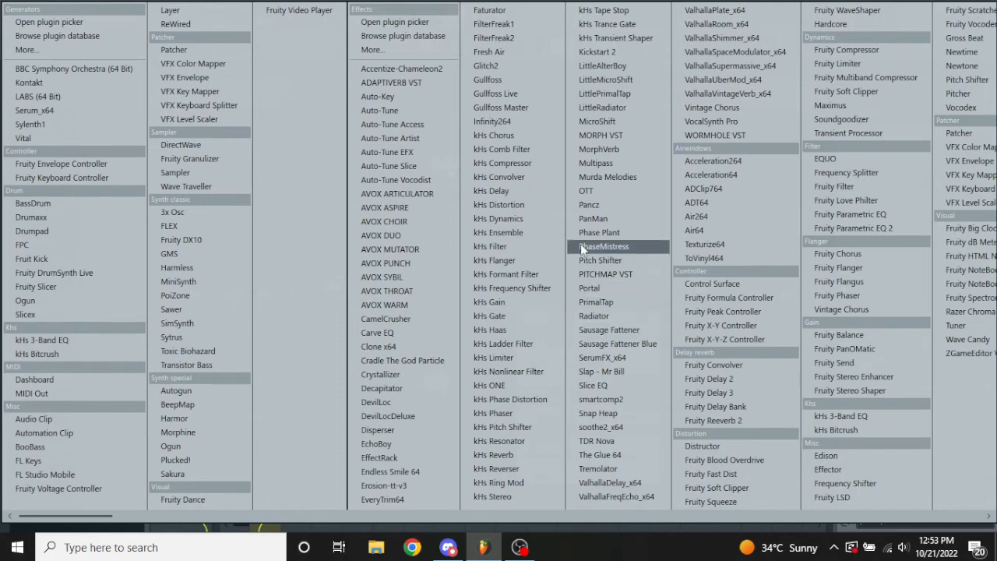
pyautogui.moveTo(595, 193); pyautogui.dragTo(546, 350)
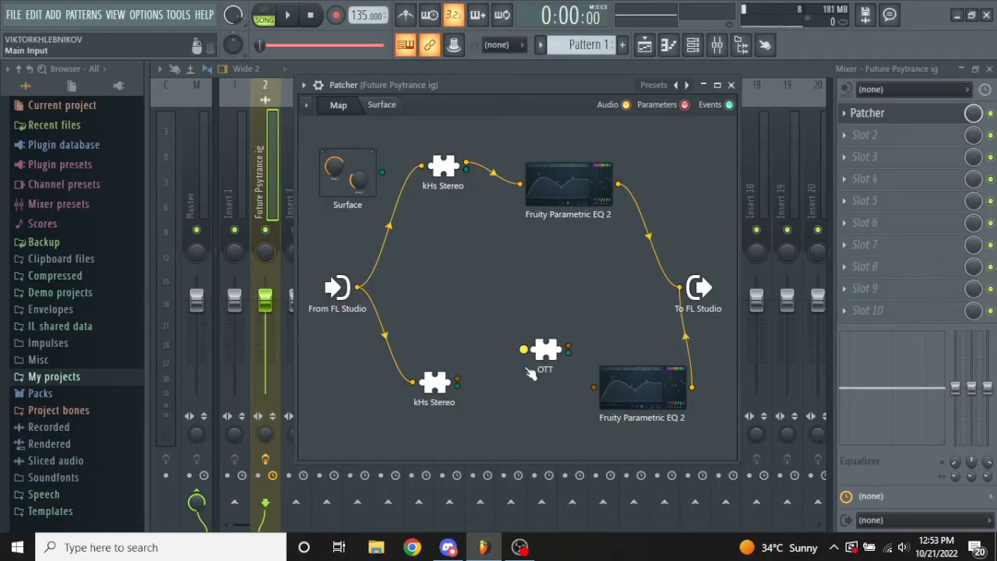
pyautogui.moveTo(457, 379); pyautogui.dragTo(528, 347)
pyautogui.click(510, 348)
pyautogui.moveTo(458, 379); pyautogui.dragTo(679, 288)
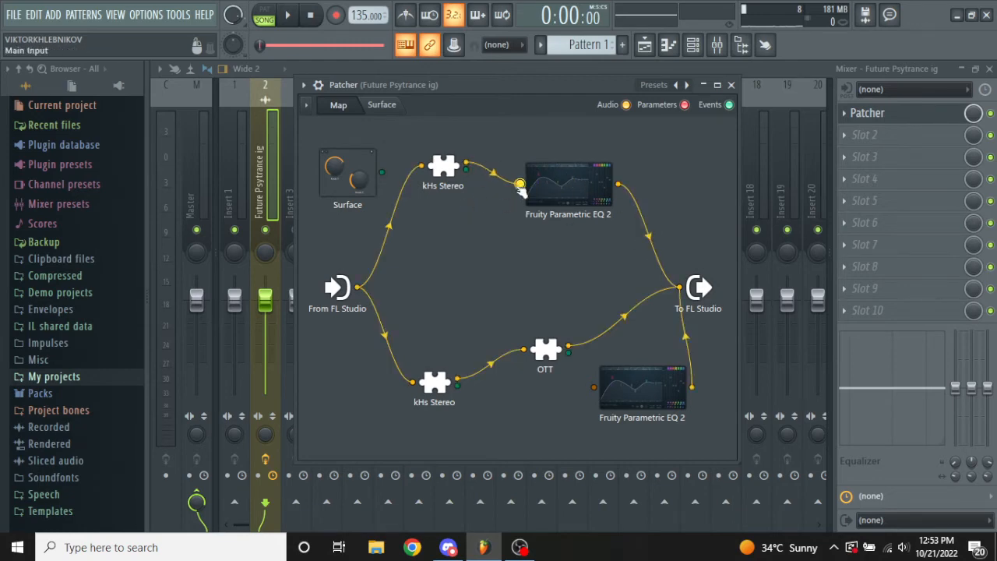
# Disconnect the upper kHs Stereo from its equalizer and open OTT's interface over the map.
pyautogui.moveTo(521, 184); pyautogui.dragTo(451, 235)
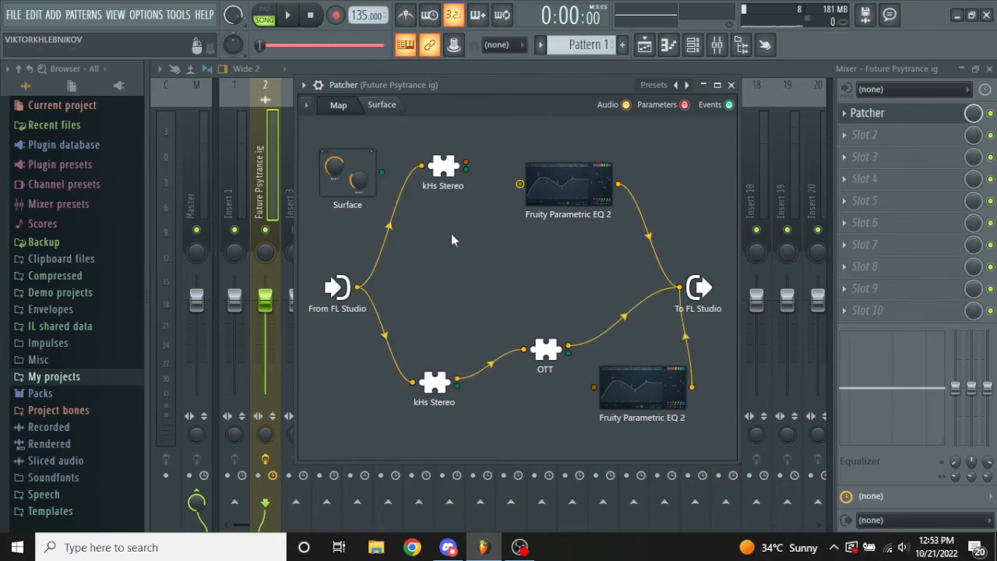
pyautogui.click(548, 351)
pyautogui.moveTo(455, 117); pyautogui.dragTo(473, 115)
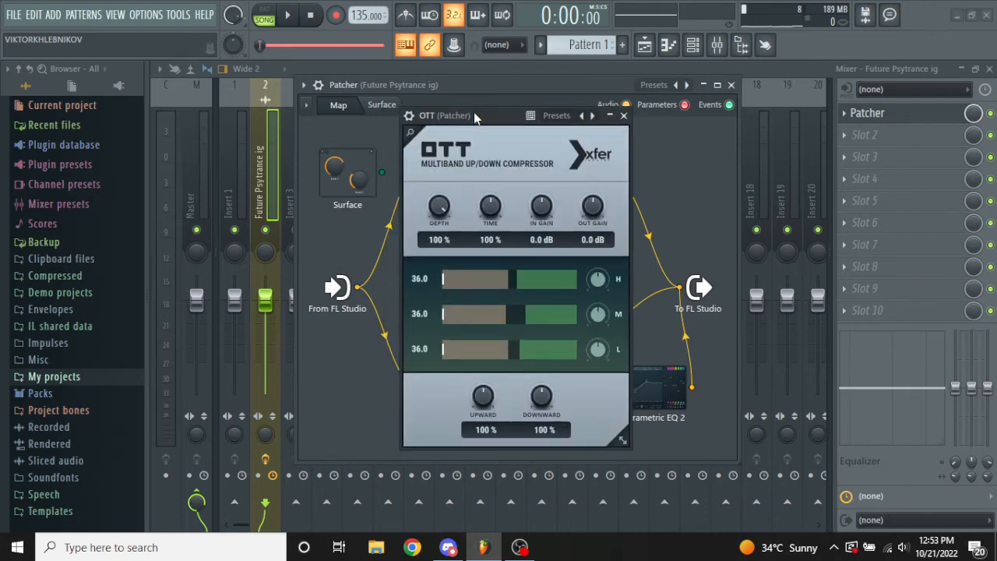
pyautogui.moveTo(474, 117); pyautogui.dragTo(493, 115)
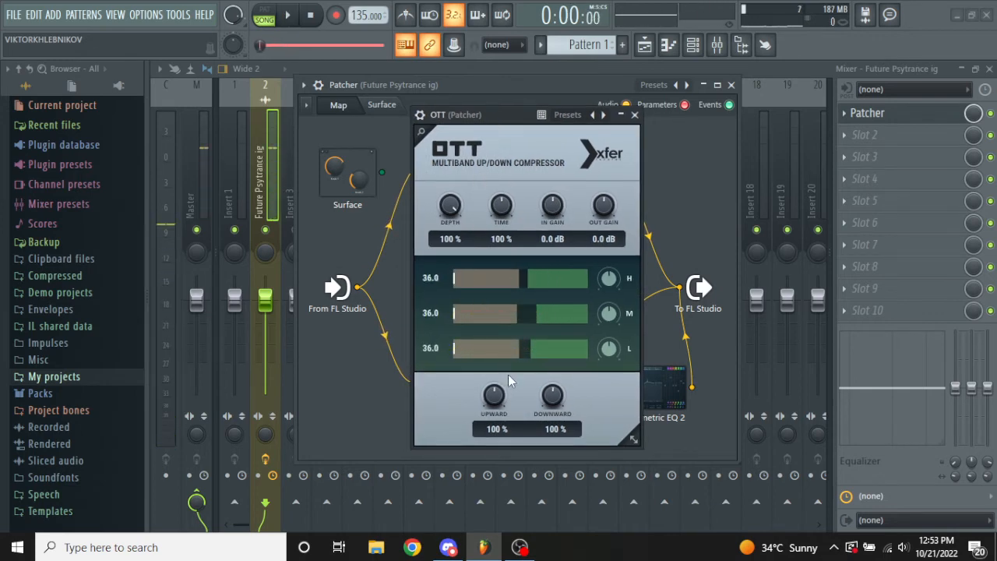
# Set OTT's Upward compression to 0% and its Downward compression to 20% while auditioning the lower branch.
pyautogui.moveTo(498, 398); pyautogui.dragTo(497, 496)
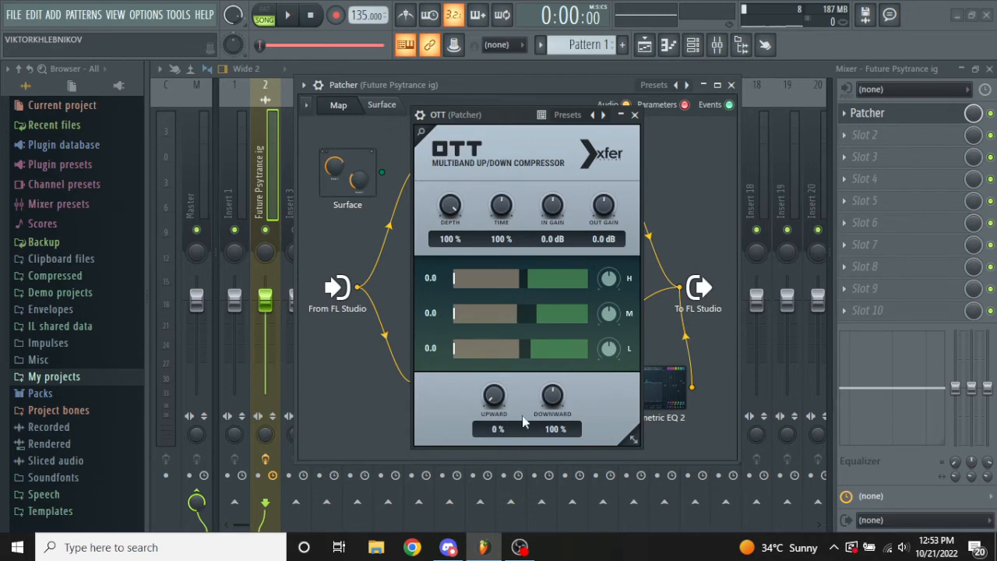
pyautogui.press('space')
pyautogui.moveTo(552, 396); pyautogui.dragTo(564, 458)
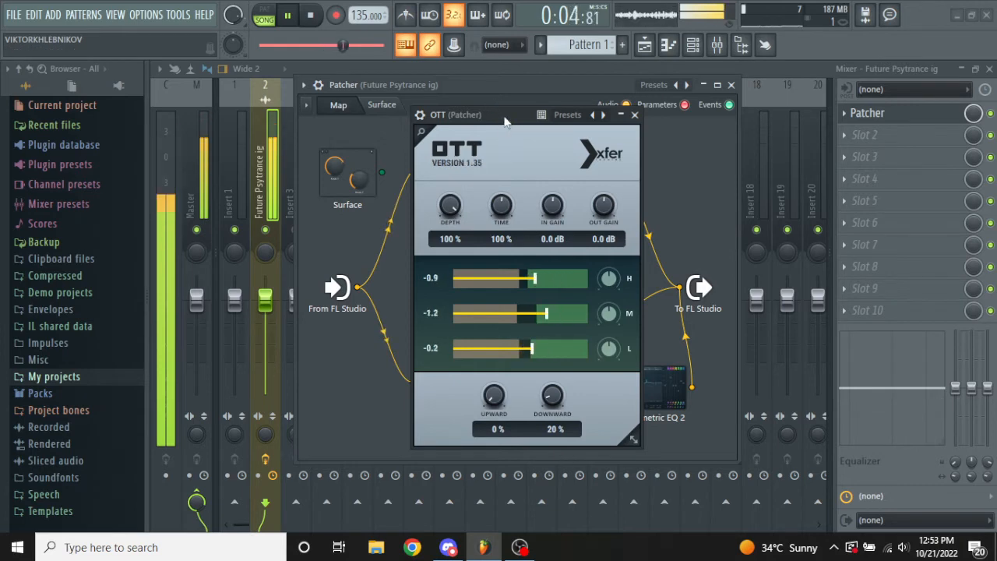
pyautogui.press('space')
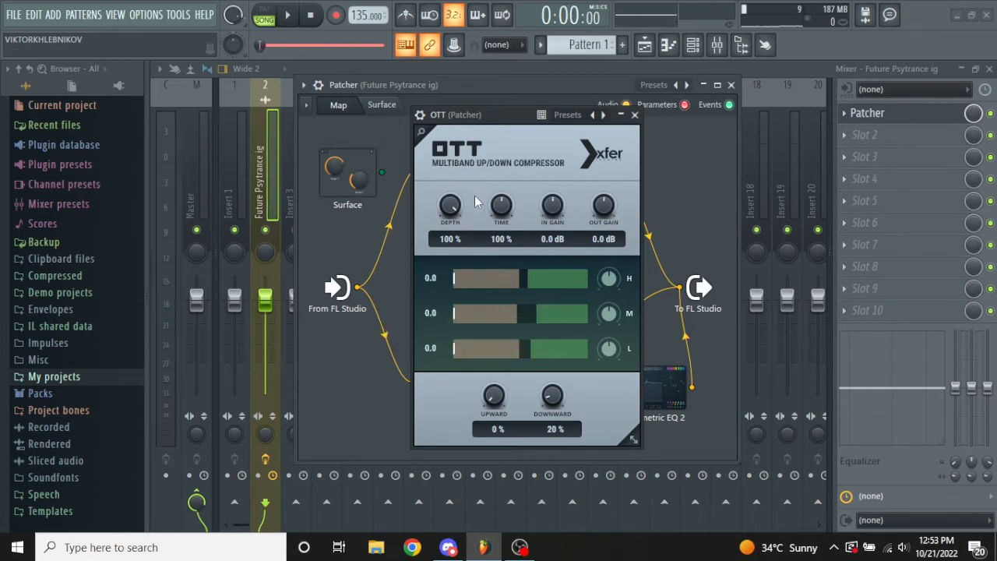
# Set OTT's Time to 24% and its Depth to 24% during playback, closing OTT and stopping playback when finished.
pyautogui.moveTo(504, 210); pyautogui.dragTo(510, 275)
pyautogui.press('space')
pyautogui.moveTo(450, 205); pyautogui.dragTo(454, 380)
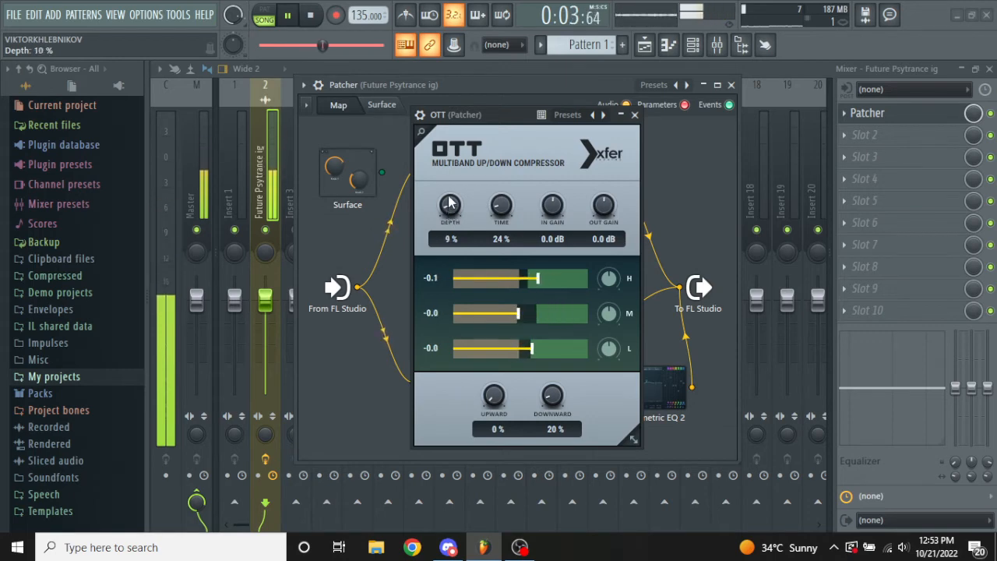
pyautogui.moveTo(449, 204); pyautogui.dragTo(446, 168)
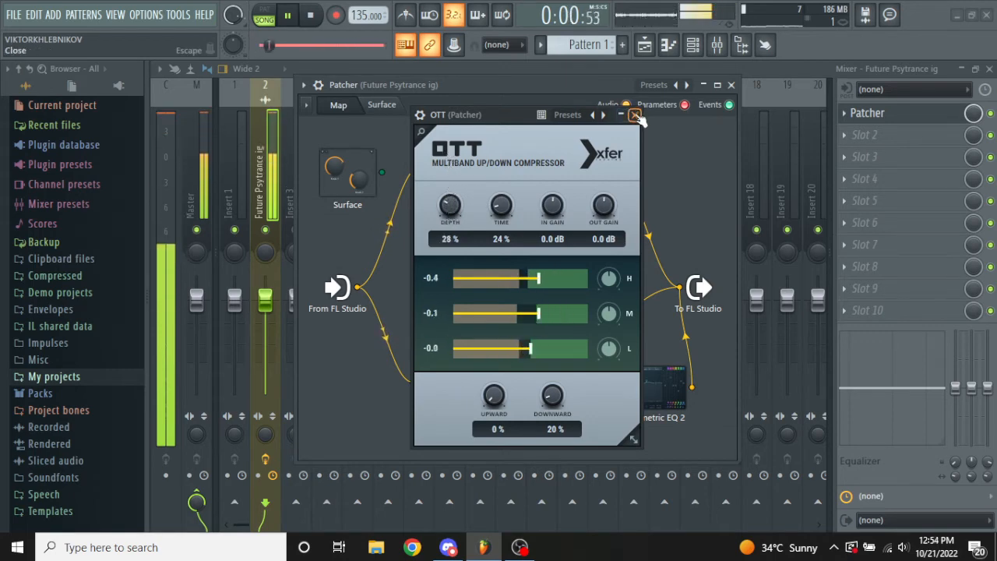
pyautogui.moveTo(450, 205); pyautogui.dragTo(452, 172)
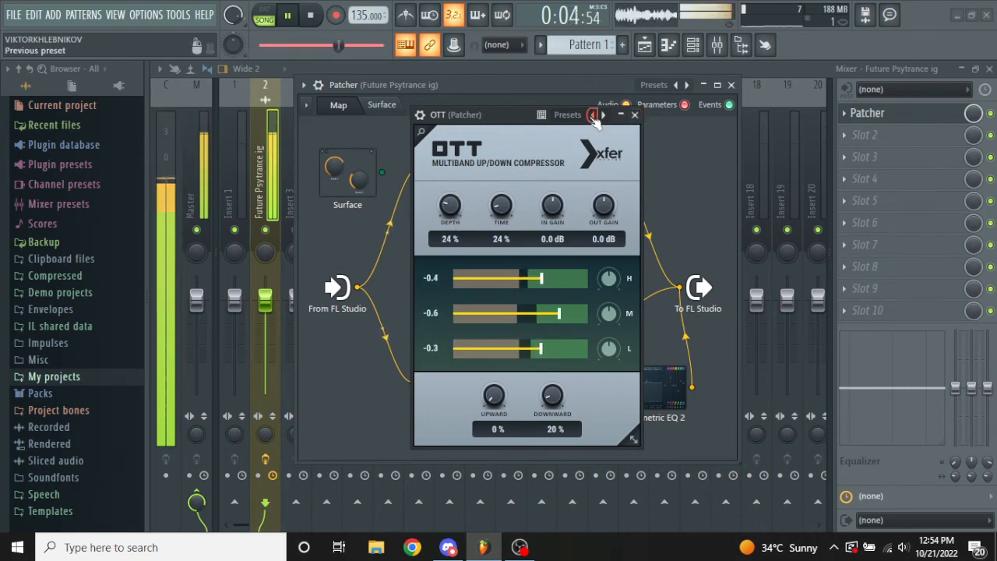
pyautogui.click(635, 114)
pyautogui.press('space')
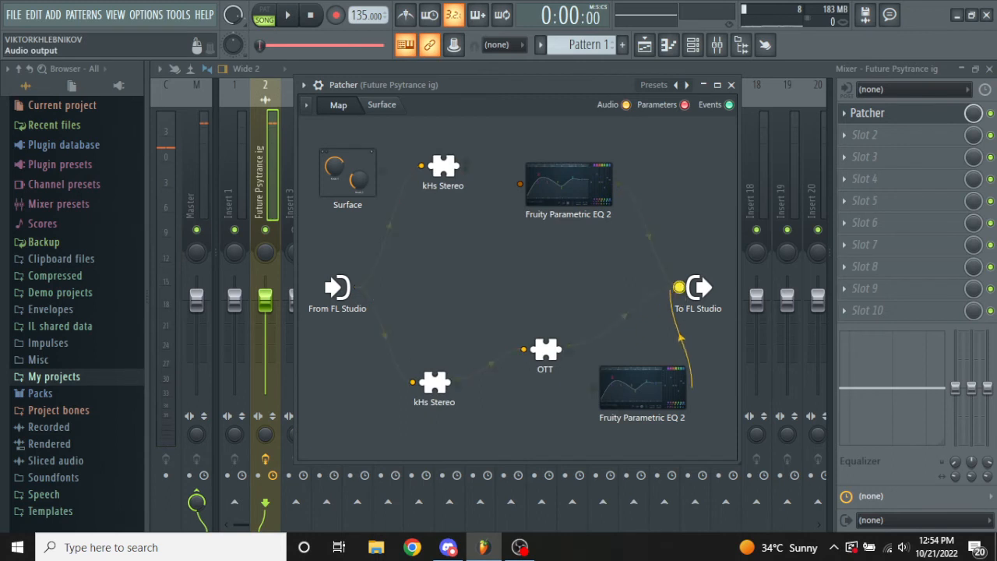
# Reroute OTT's output through the lower Fruity Parametric EQ 2 into To FL Studio, and audition the lower branch alone.
pyautogui.moveTo(680, 287); pyautogui.dragTo(594, 387)
pyautogui.moveTo(689, 387); pyautogui.dragTo(679, 287)
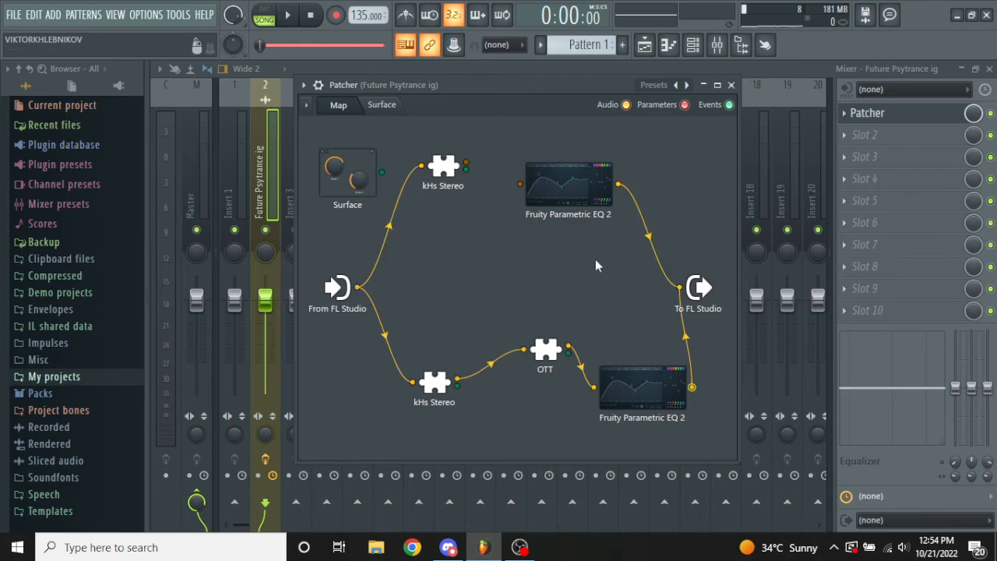
pyautogui.press('space')
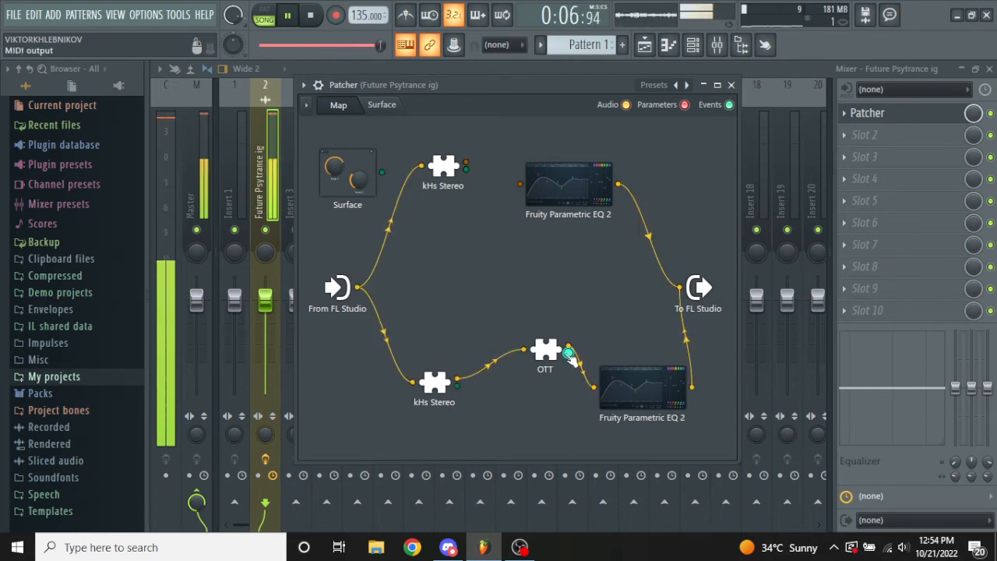
pyautogui.press('space')
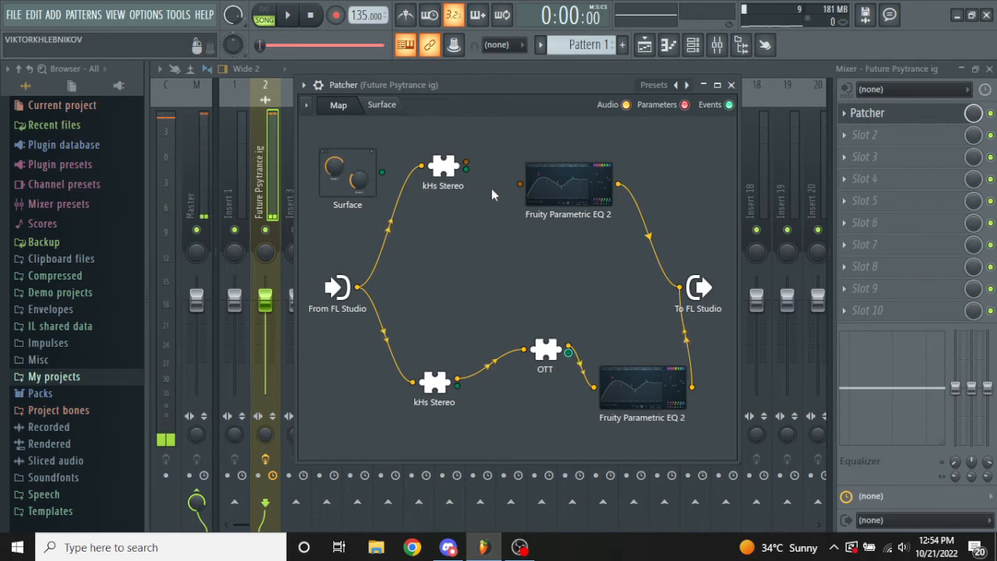
# Reconnect the upper kHs Stereo to the upper Fruity Parametric EQ 2, play both branches together, and close Patcher.
pyautogui.moveTo(466, 162); pyautogui.dragTo(520, 184)
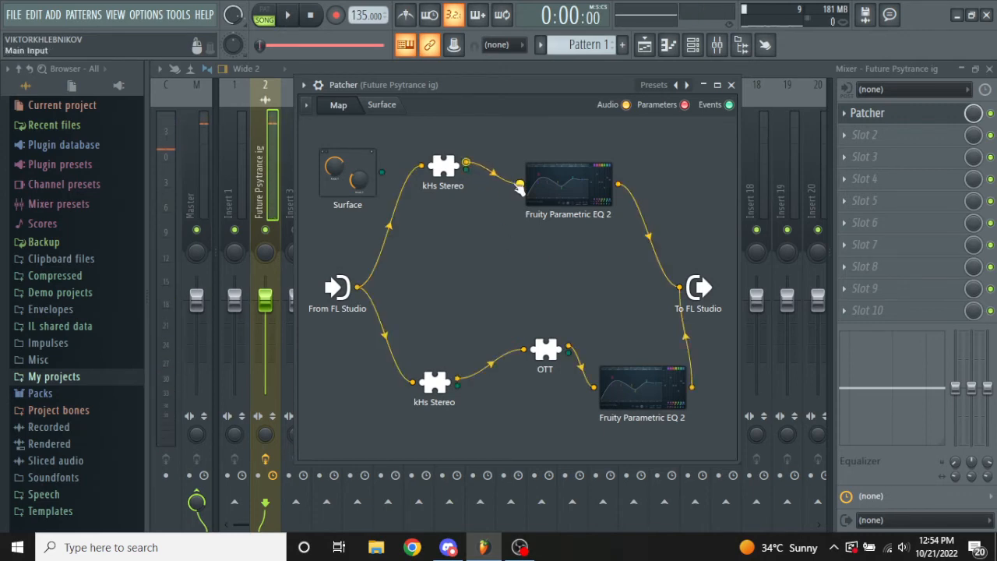
pyautogui.press('space')
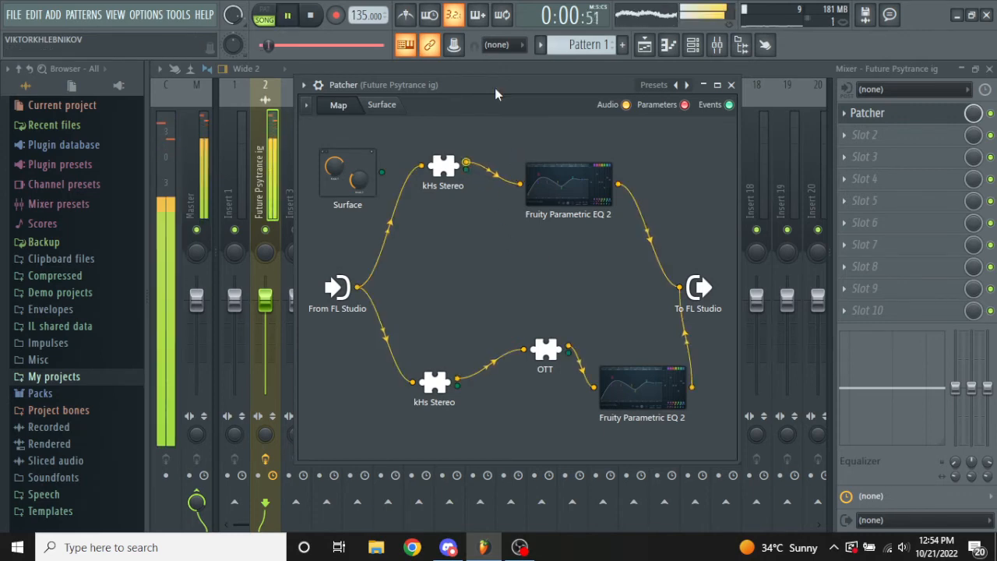
pyautogui.click(731, 86)
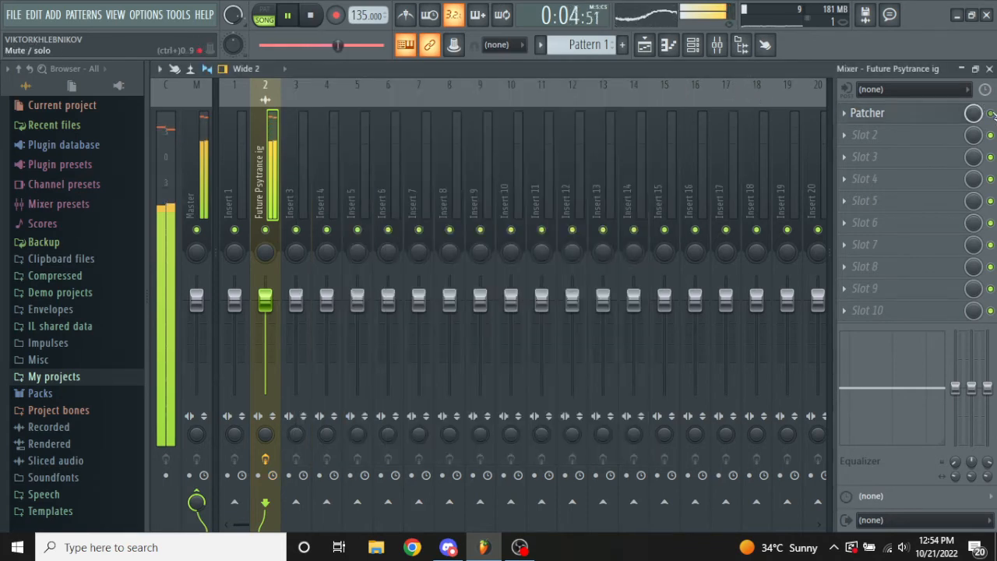
# Play the project while toggling Patcher off and on to compare the processed and unprocessed track, leaving Patcher enabled.
pyautogui.press('space')
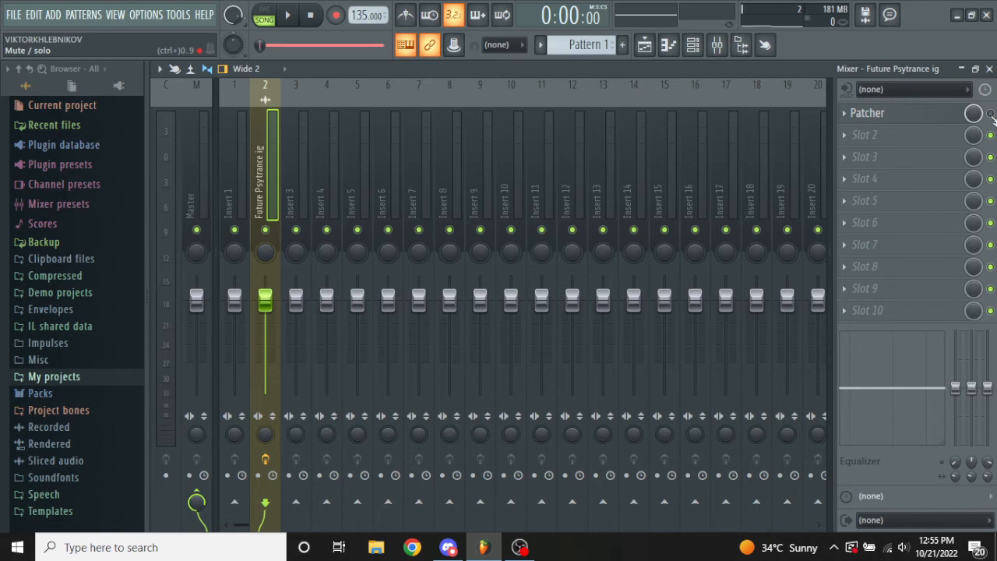
pyautogui.press('space')
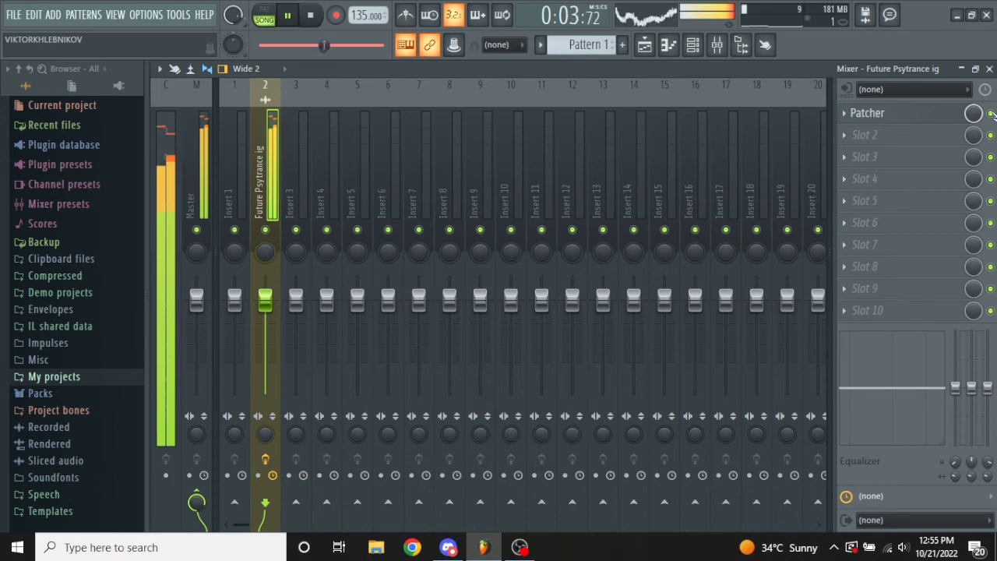
pyautogui.click(990, 114)
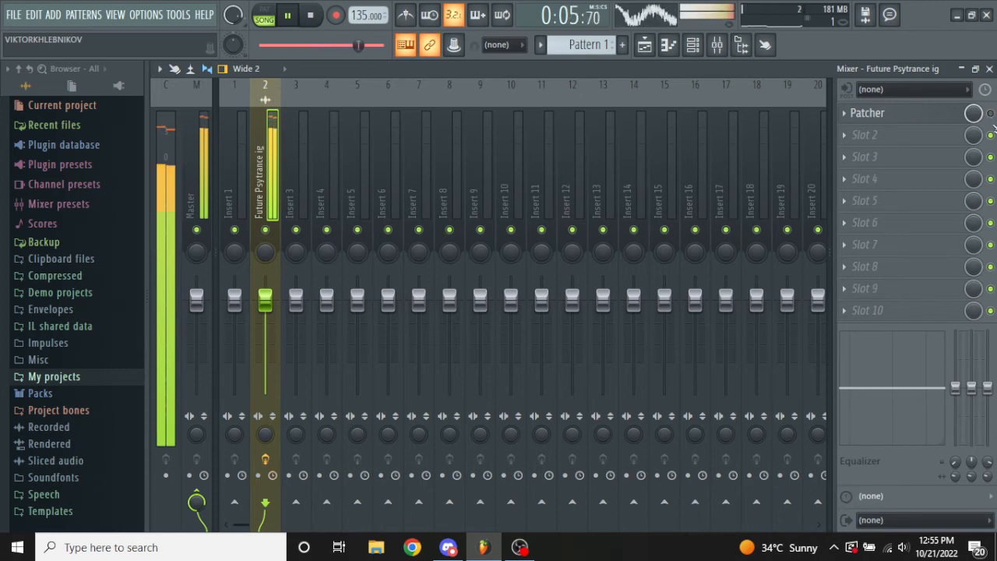
pyautogui.click(991, 114)
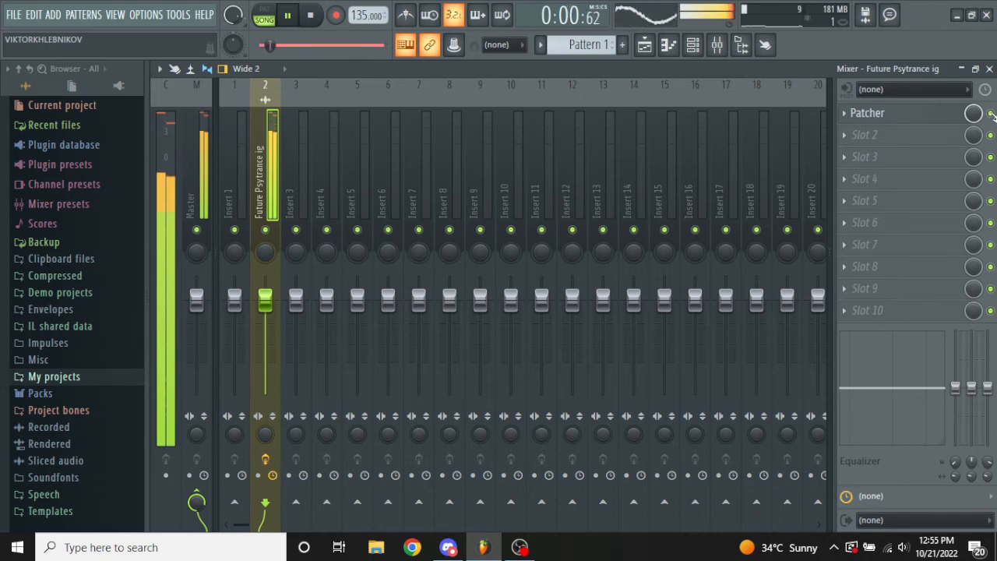
# Toggle Patcher off and back on during playback to compare the unprocessed and processed track, stopping playback at the end.
pyautogui.click(991, 115)
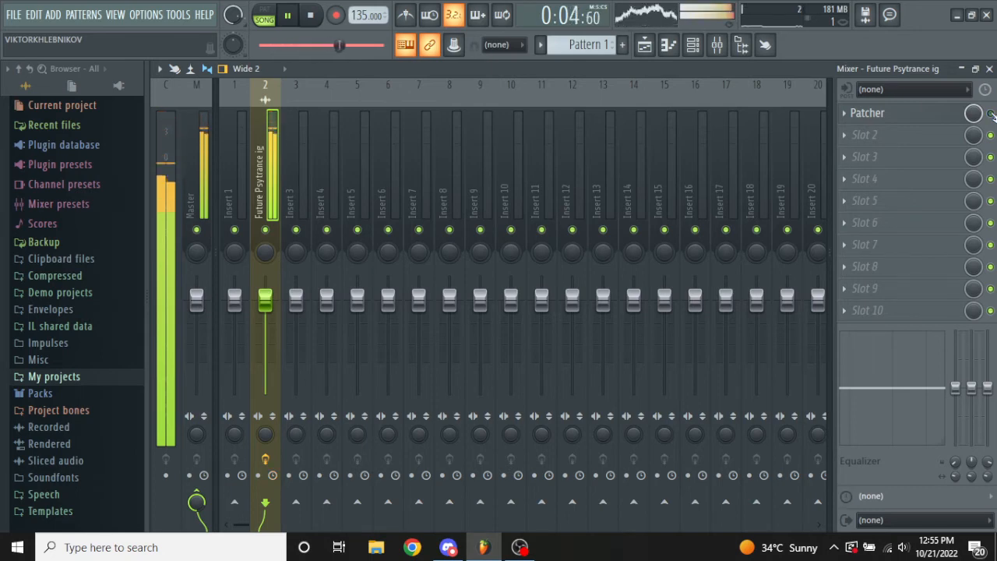
pyautogui.click(991, 115)
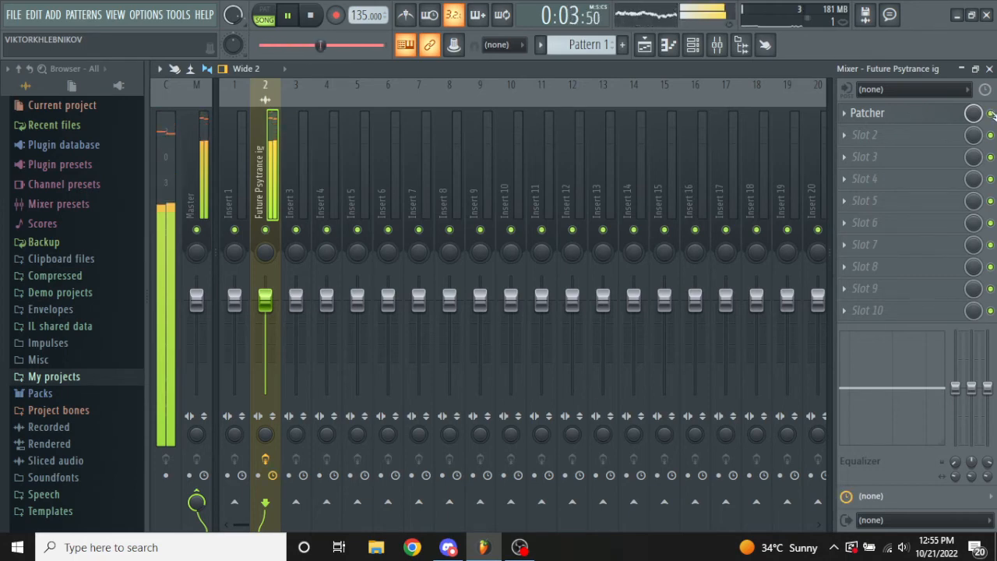
pyautogui.press('space')
# Reopen Patcher, disconnect OTT from the lower kHs Stereo and lower Fruity Parametric EQ 2, and place it in the middle of the map.
pyautogui.click(886, 115)
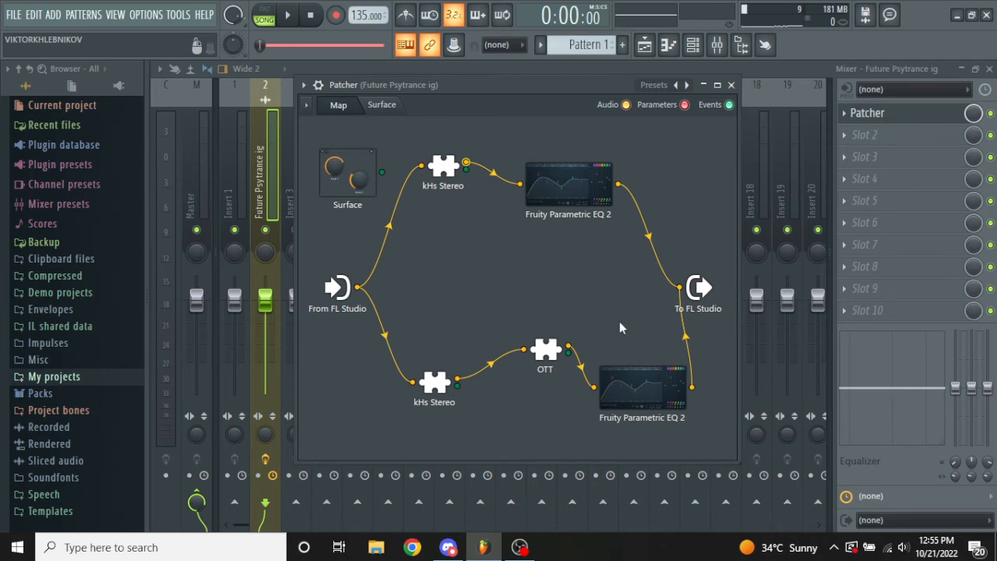
pyautogui.moveTo(549, 357); pyautogui.dragTo(538, 301)
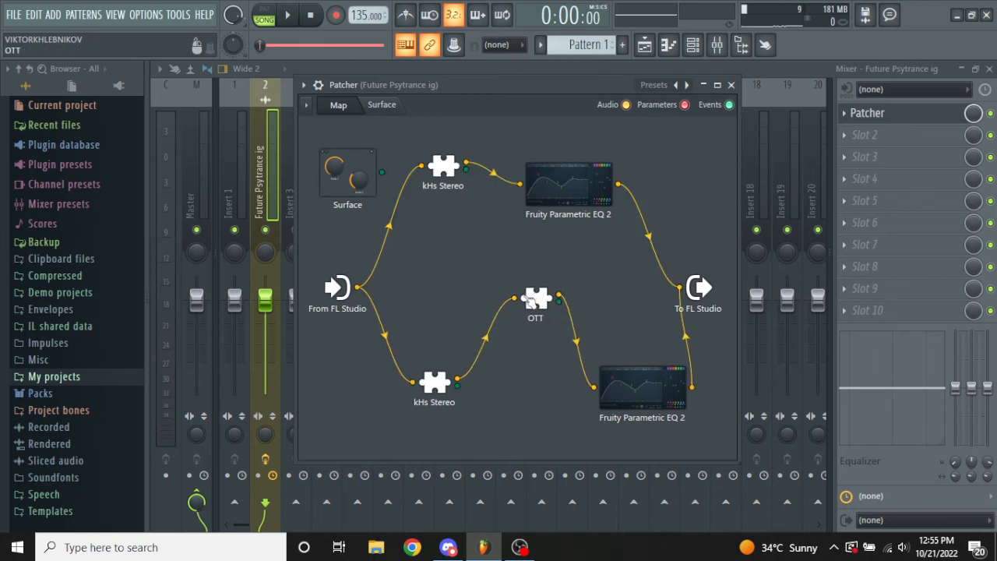
pyautogui.rightClick(514, 299)
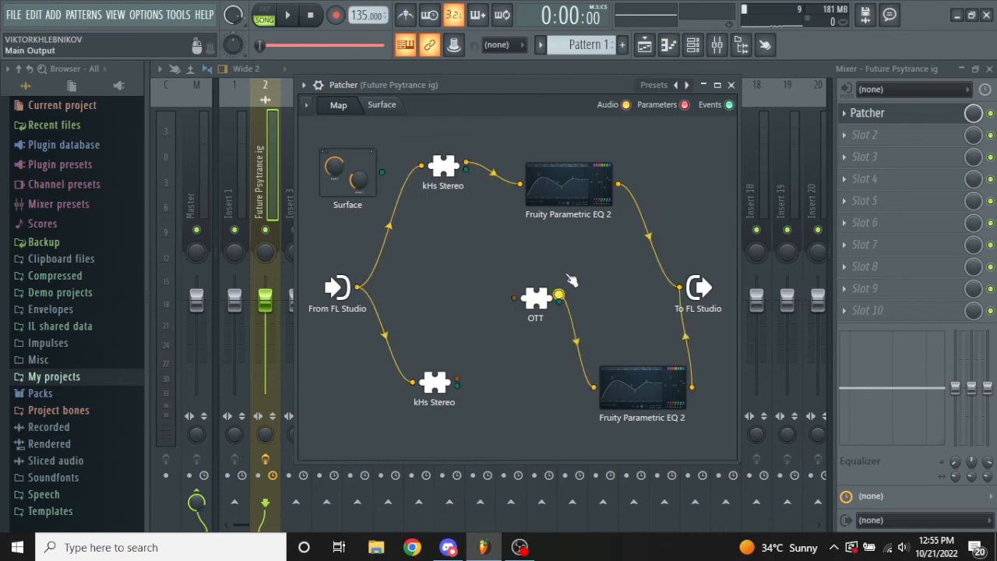
pyautogui.rightClick(594, 387)
pyautogui.moveTo(534, 305); pyautogui.dragTo(488, 274)
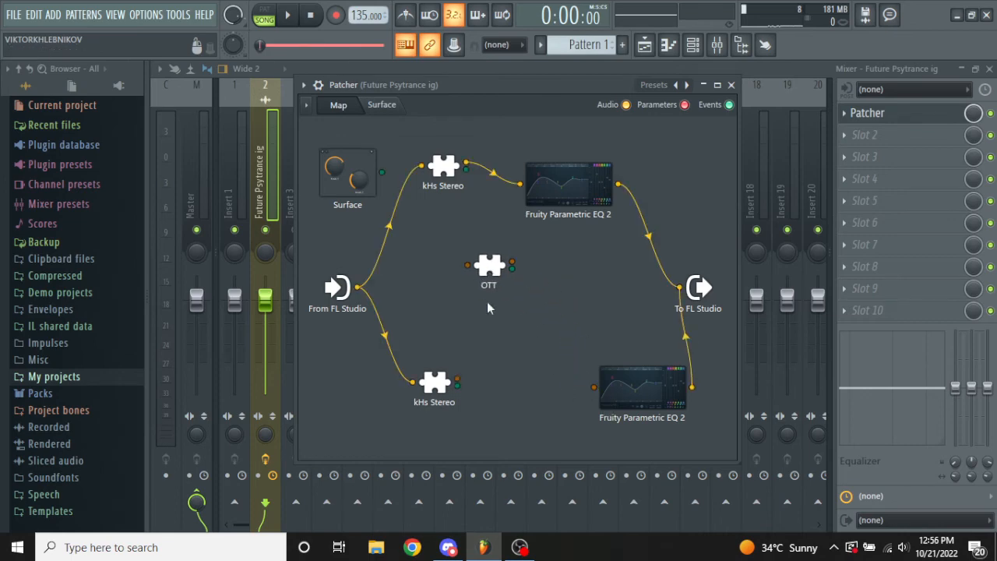
# Insert kHs Distortion between the lower kHs Stereo and lower Fruity Parametric EQ 2, and disconnect the upper kHs Stereo's output.
pyautogui.rightClick(499, 332)
pyautogui.moveTo(557, 355)
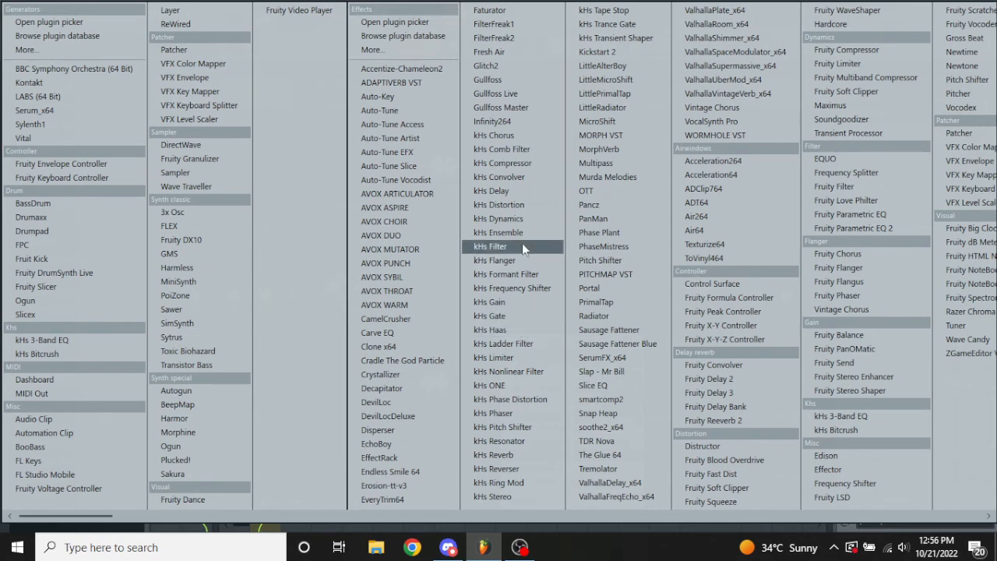
pyautogui.click(520, 207)
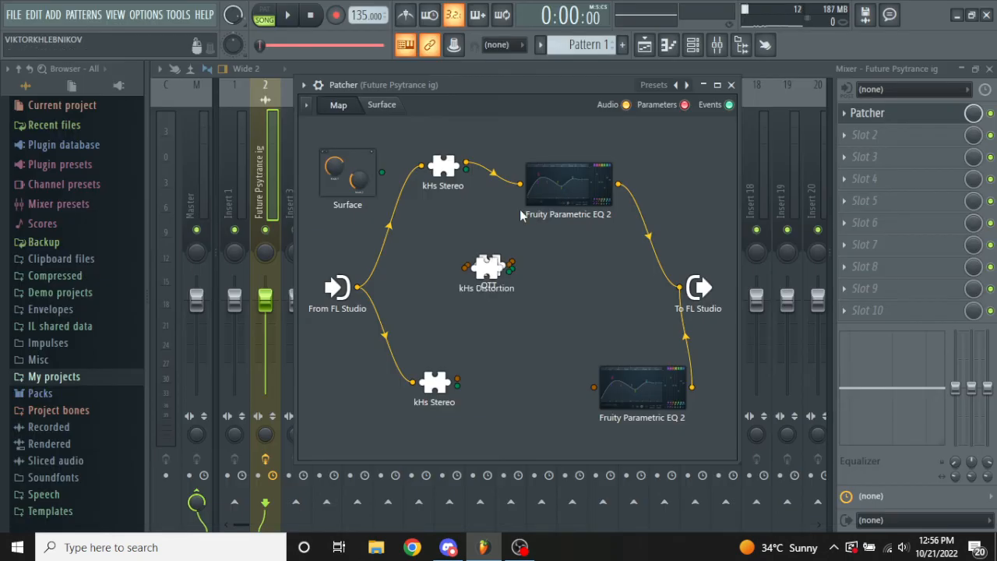
pyautogui.moveTo(491, 274); pyautogui.dragTo(511, 356)
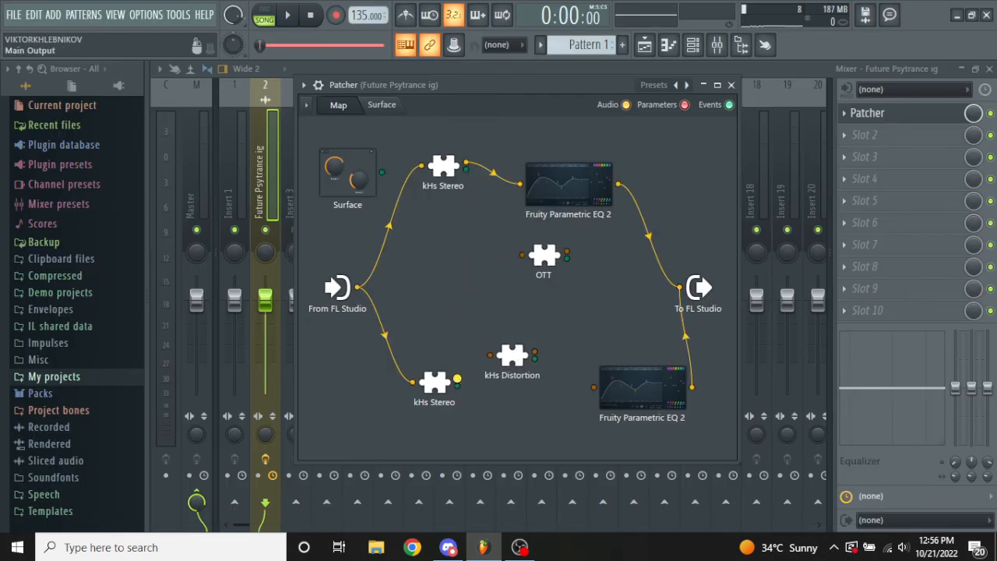
pyautogui.moveTo(457, 379); pyautogui.dragTo(489, 356)
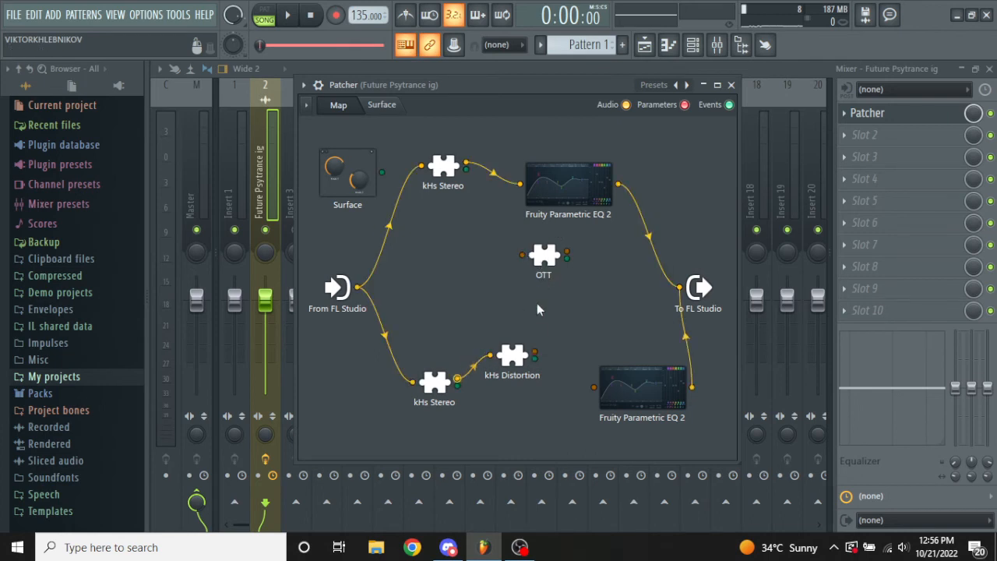
pyautogui.moveTo(537, 353); pyautogui.dragTo(594, 387)
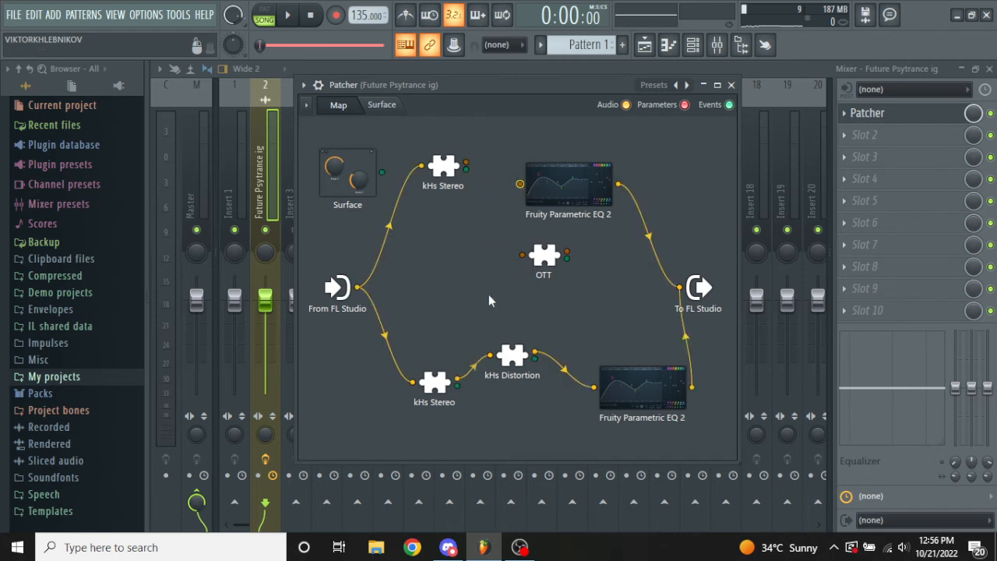
# Open kHs Distortion and set its distortion type to Saturate.
pyautogui.click(512, 355)
pyautogui.click(483, 245)
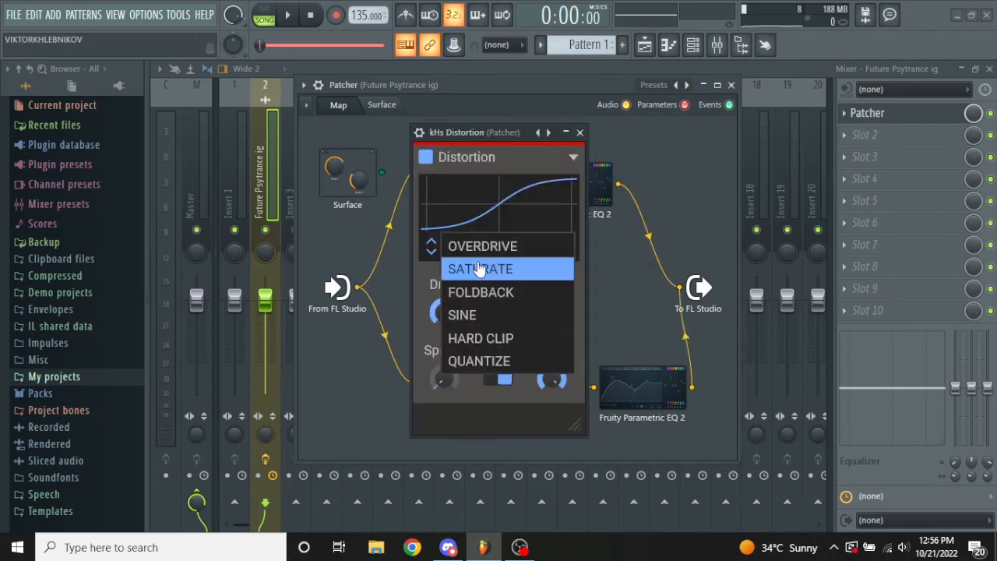
pyautogui.click(473, 269)
pyautogui.moveTo(471, 132); pyautogui.dragTo(469, 132)
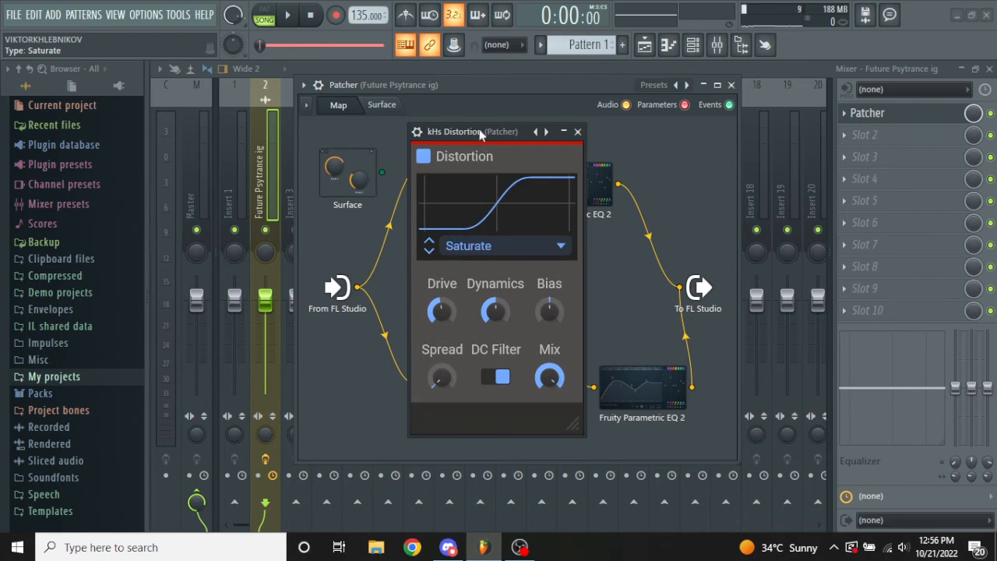
pyautogui.moveTo(481, 134)
pyautogui.mouseDown()
pyautogui.moveTo(489, 168)
pyautogui.moveTo(481, 126)
pyautogui.mouseUp()
# Adjust kHs Distortion's Drive and set its Dynamics to 22% during playback, closing the plugin when finished.
pyautogui.press('space')
pyautogui.moveTo(455, 304)
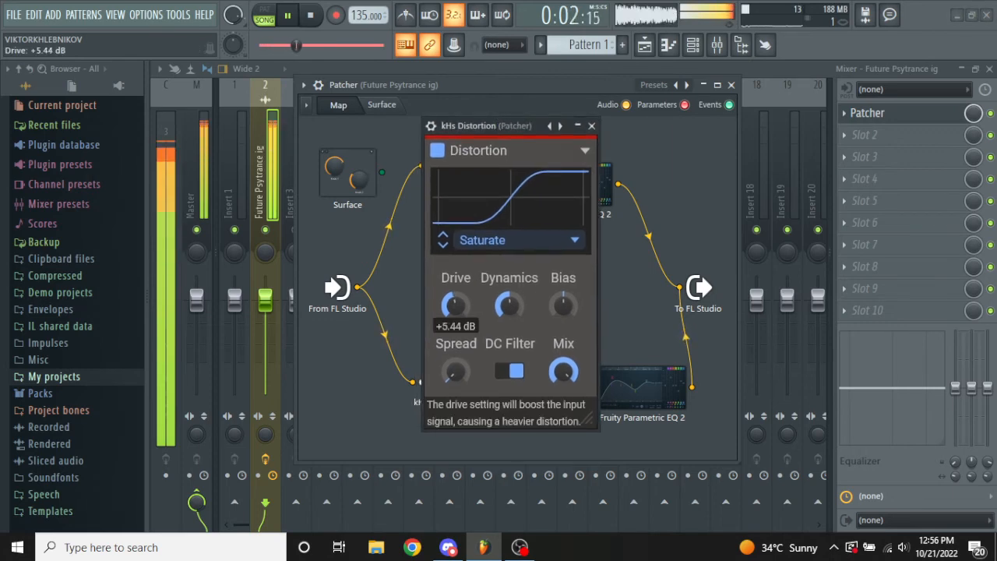
pyautogui.moveTo(458, 306); pyautogui.dragTo(459, 285)
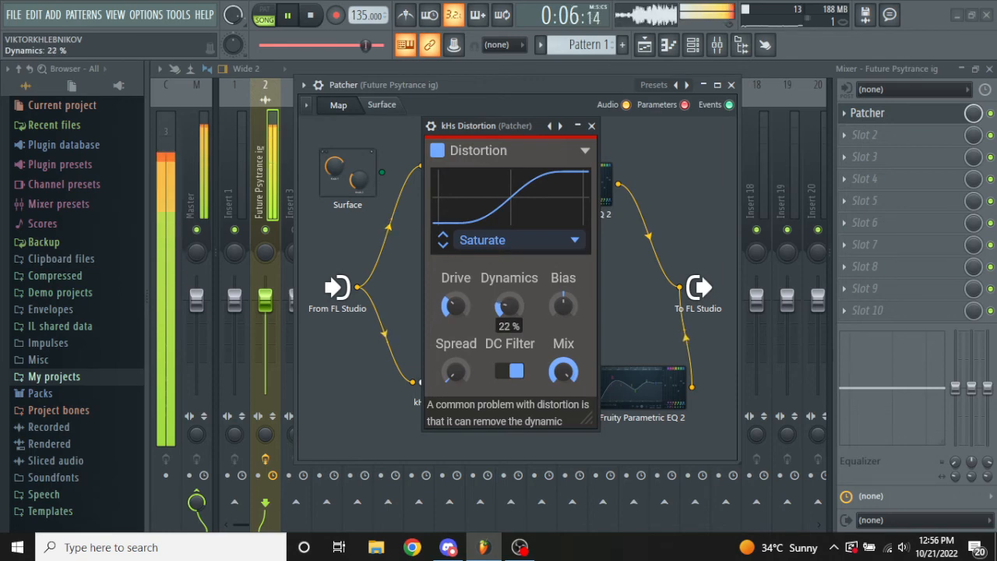
pyautogui.click(591, 126)
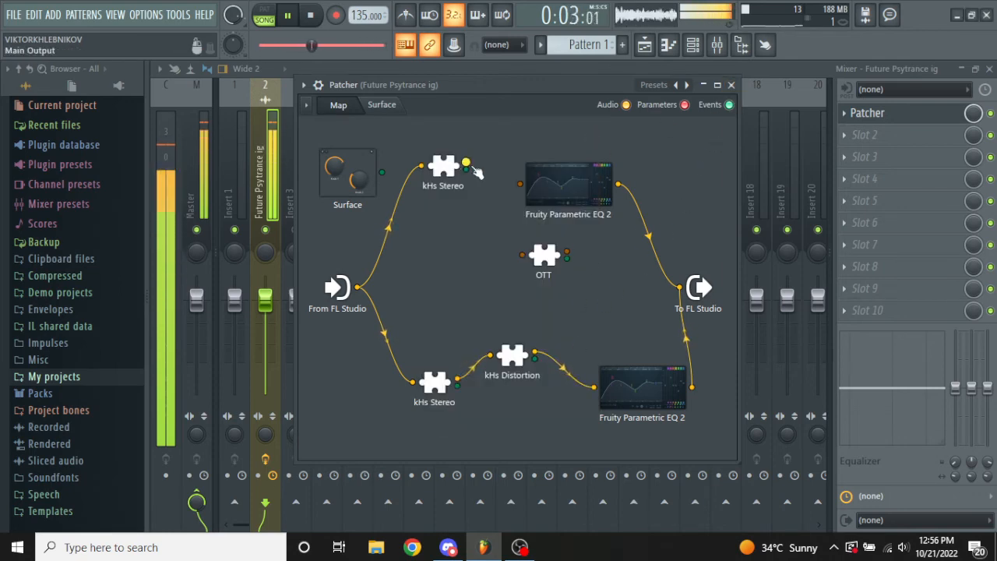
# Reconnect the upper kHs Stereo to the upper Fruity Parametric EQ 2, audition both branches together, and close Patcher.
pyautogui.press('space')
pyautogui.press('space')
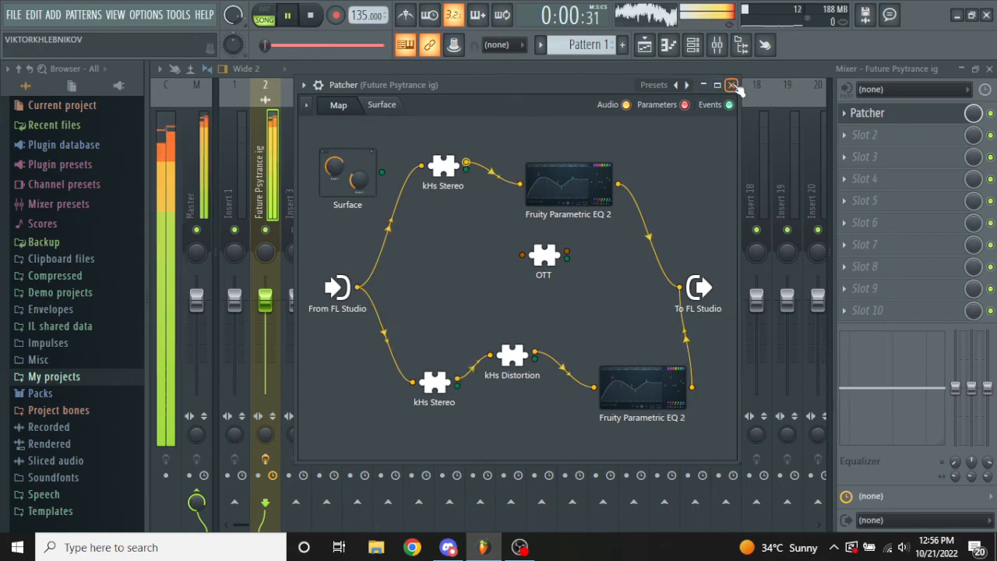
pyautogui.click(731, 85)
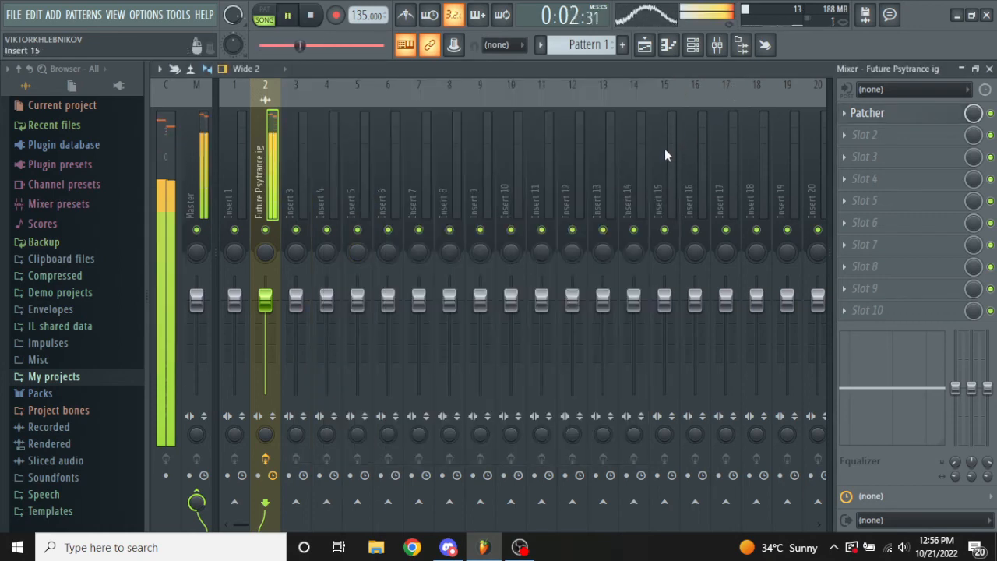
pyautogui.press('space')
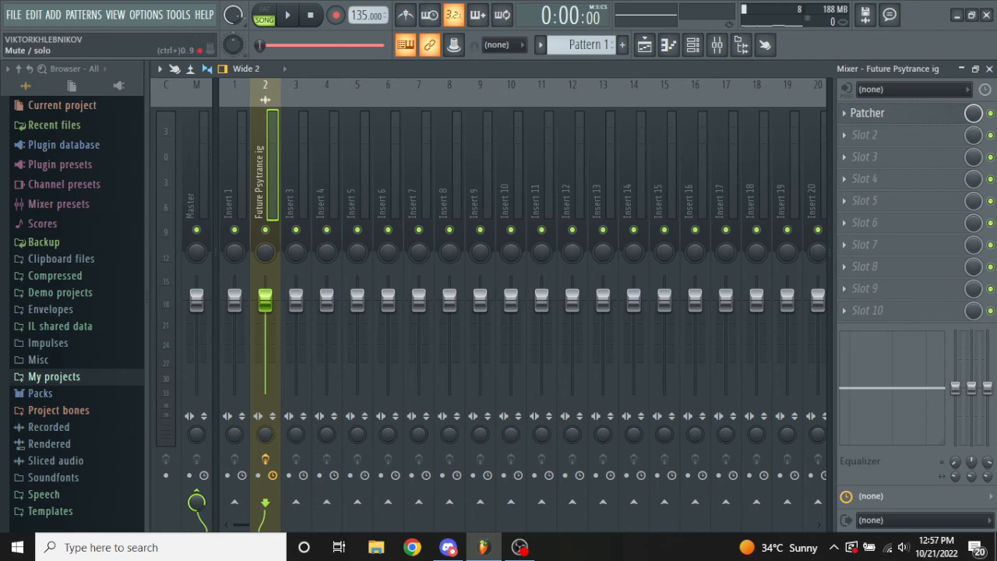
# Play the project while switching Patcher off and on to compare the distorted mid/side chain with the unprocessed track.
pyautogui.click(991, 113)
pyautogui.press('space')
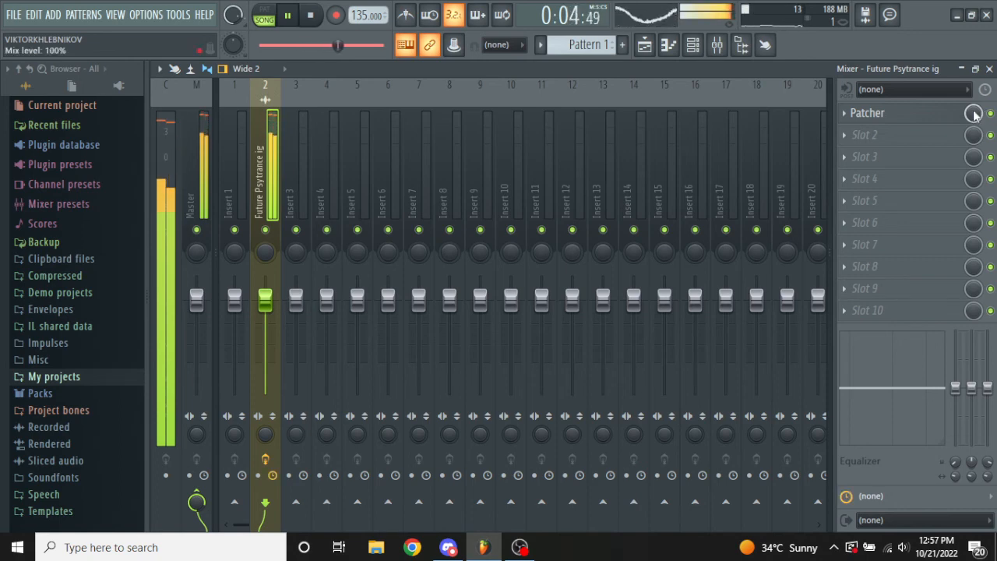
pyautogui.press('space')
# Disconnect kHs Distortion from the lower branch in Patcher, and place it beside OTT in the middle of the map.
pyautogui.click(888, 113)
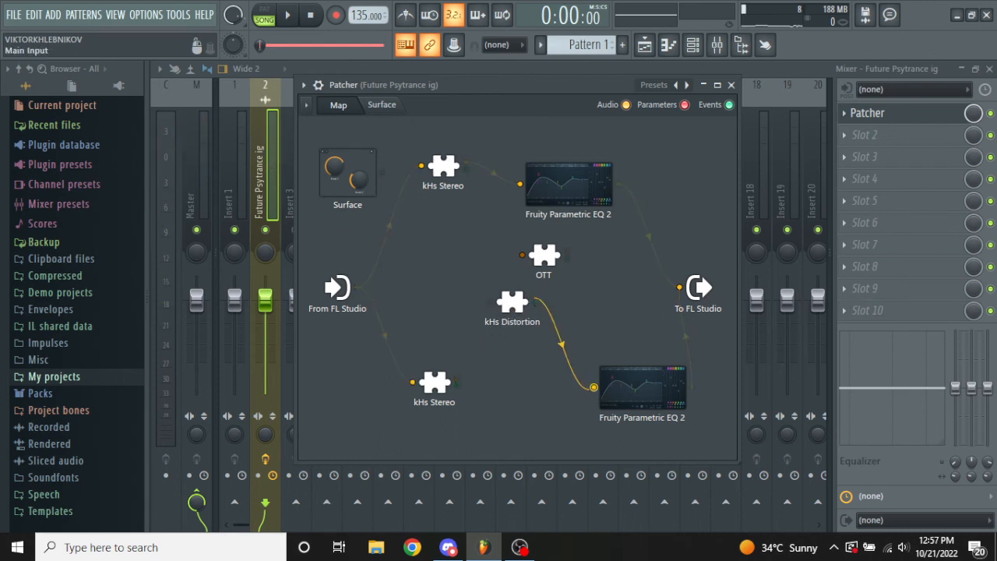
pyautogui.moveTo(594, 388); pyautogui.dragTo(506, 405)
pyautogui.moveTo(516, 309); pyautogui.dragTo(549, 260)
pyautogui.moveTo(490, 248); pyautogui.dragTo(543, 318)
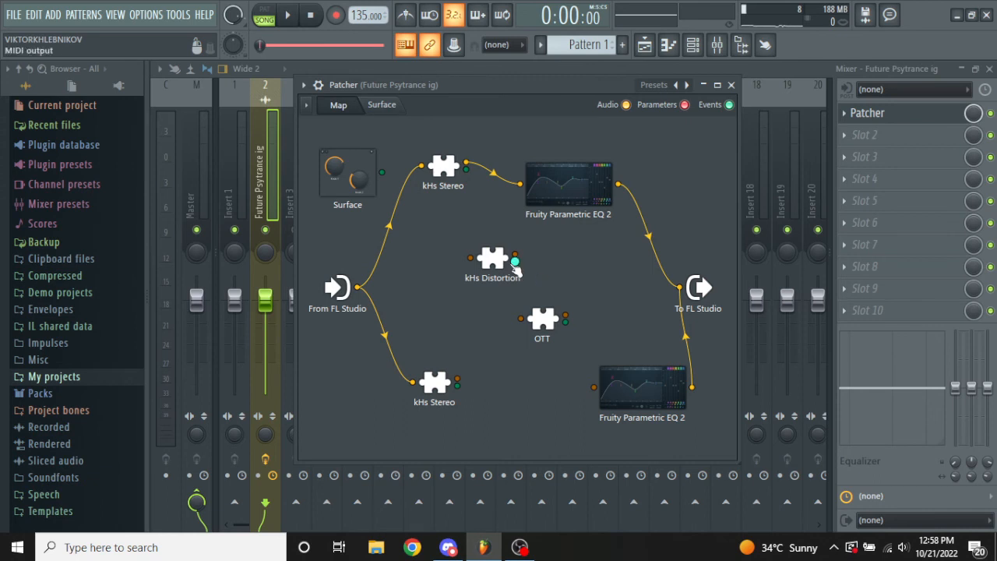
pyautogui.moveTo(490, 261); pyautogui.dragTo(489, 269)
pyautogui.moveTo(543, 318); pyautogui.dragTo(563, 279)
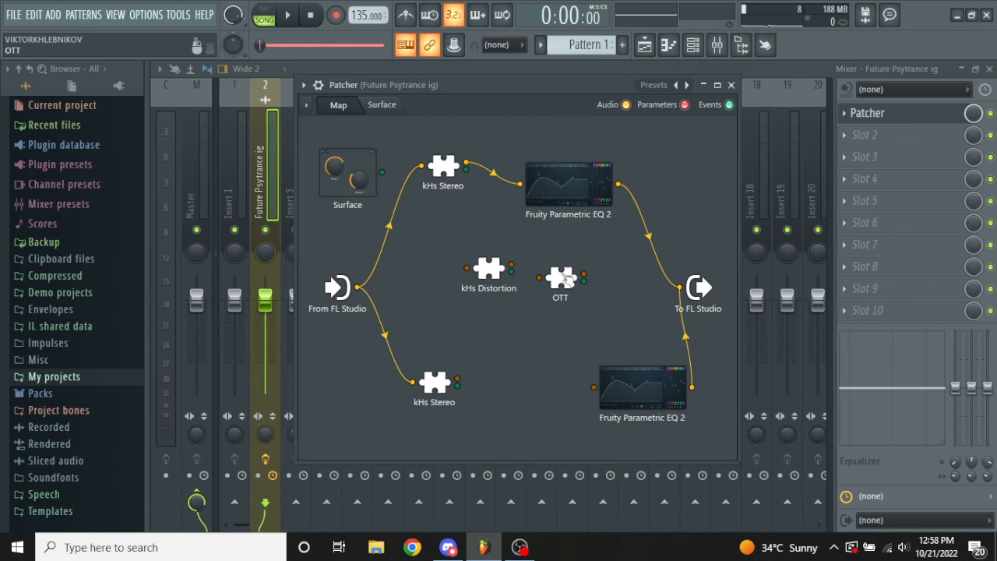
pyautogui.moveTo(563, 280); pyautogui.dragTo(484, 282)
pyautogui.moveTo(553, 278); pyautogui.dragTo(545, 275)
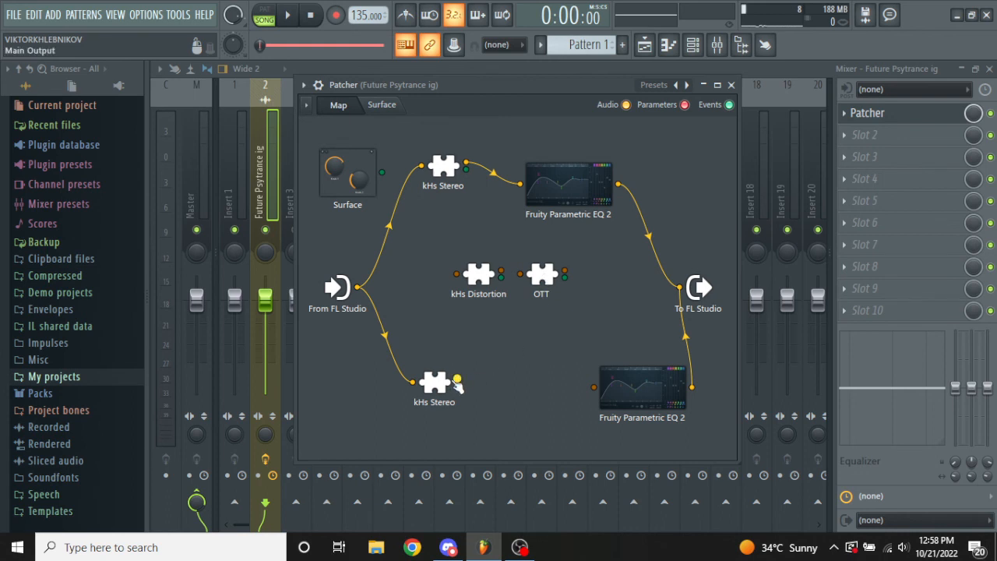
# Connect the lower kHs Stereo directly to the lower Fruity Parametric EQ 2, and delete OTT and kHs Distortion.
pyautogui.moveTo(457, 380); pyautogui.dragTo(592, 387)
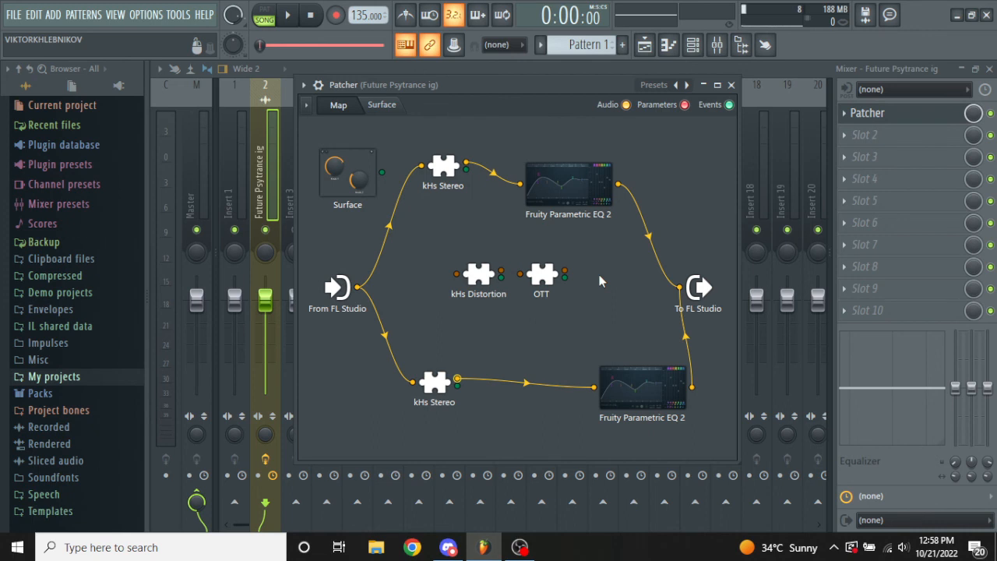
pyautogui.rightClick(549, 279)
pyautogui.click(574, 332)
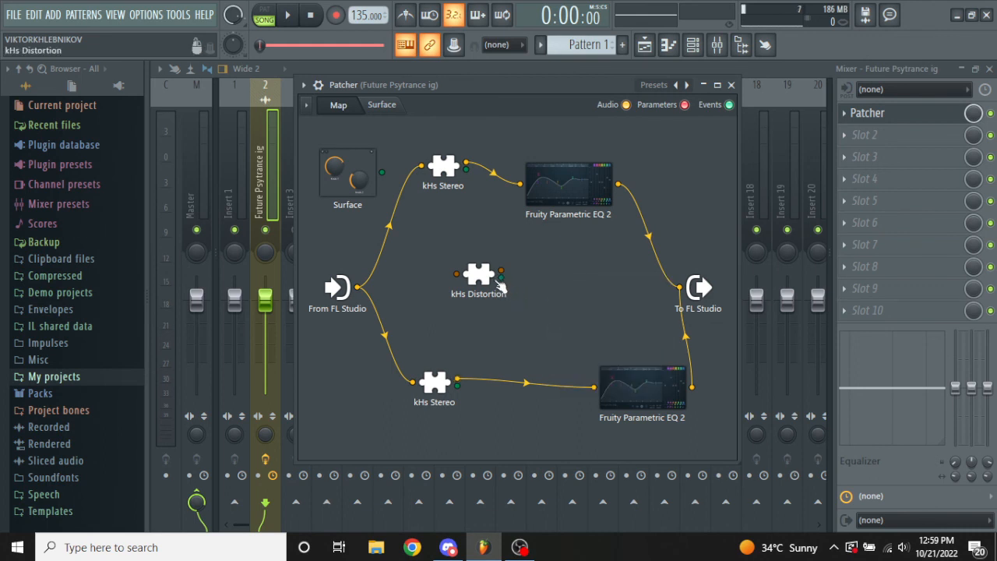
pyautogui.rightClick(487, 278)
pyautogui.click(522, 335)
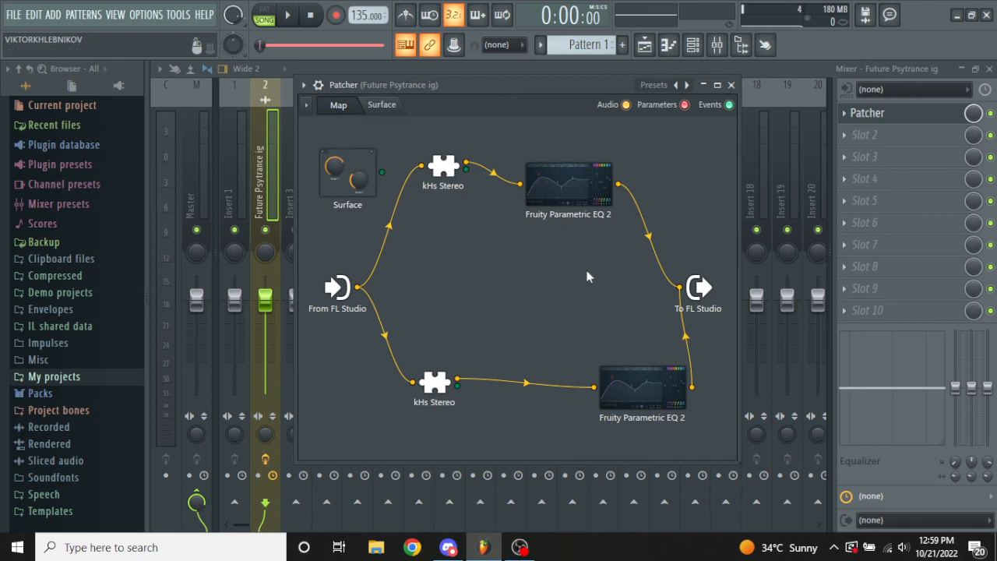
# Rearrange both Fruity Parametric EQ 2 modules and the lower kHs Stereo so the two branches sit tidily above and below each other.
pyautogui.moveTo(598, 211); pyautogui.dragTo(618, 190)
pyautogui.moveTo(644, 391); pyautogui.dragTo(595, 400)
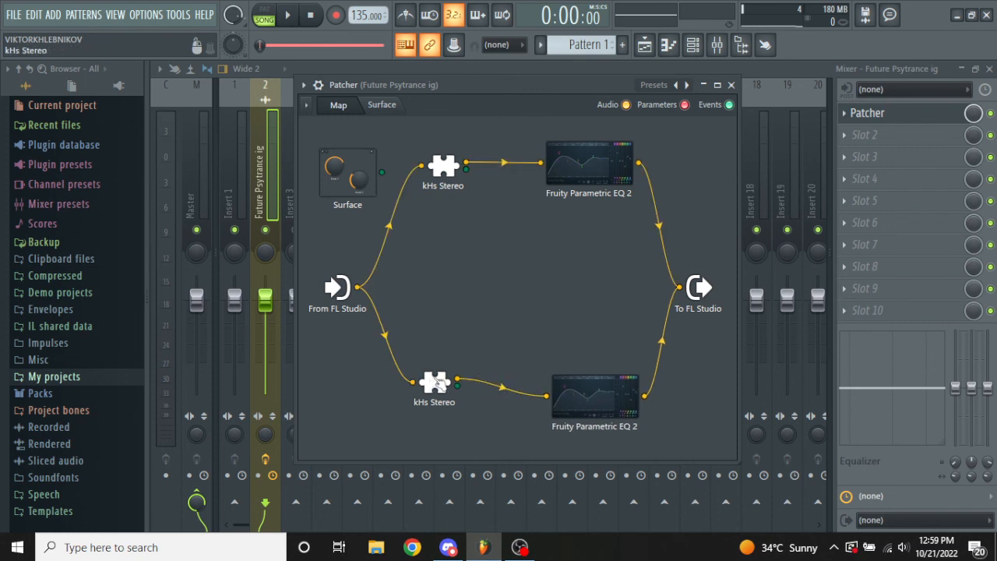
pyautogui.moveTo(441, 383); pyautogui.dragTo(436, 397)
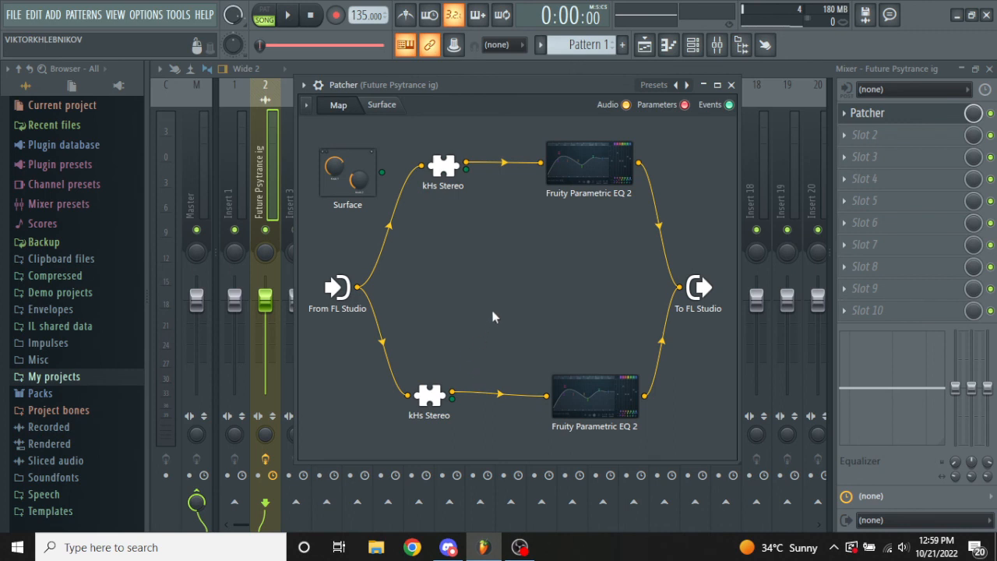
pyautogui.moveTo(434, 397)
pyautogui.mouseDown()
pyautogui.moveTo(443, 409)
pyautogui.moveTo(434, 404)
pyautogui.moveTo(445, 398)
pyautogui.mouseUp()
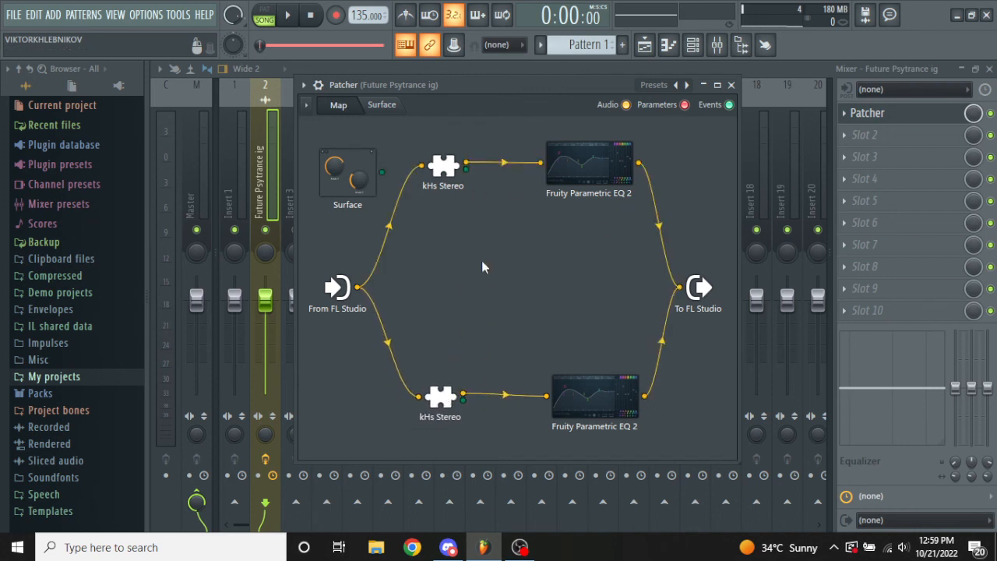
pyautogui.moveTo(604, 389); pyautogui.dragTo(600, 342)
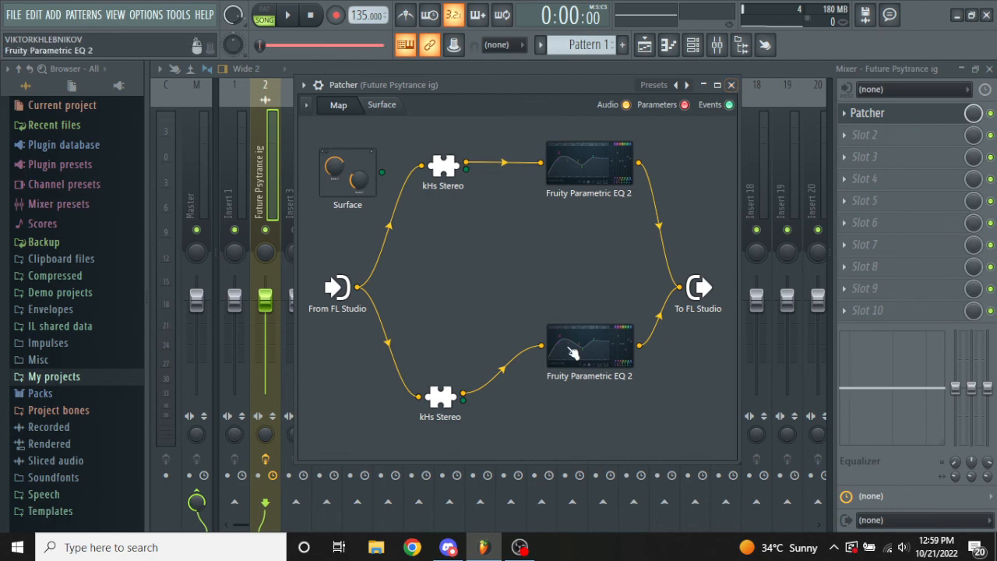
pyautogui.click(517, 546)
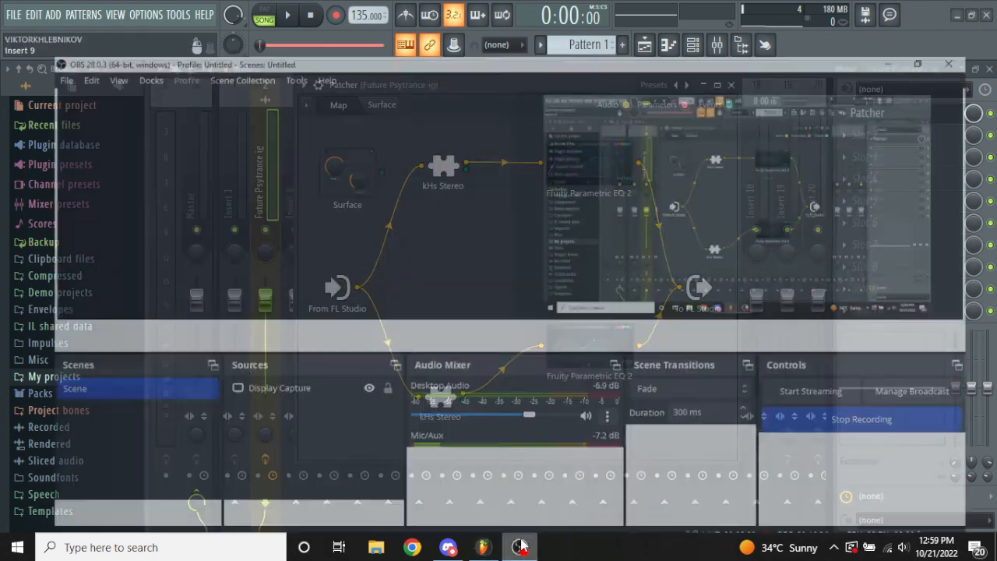